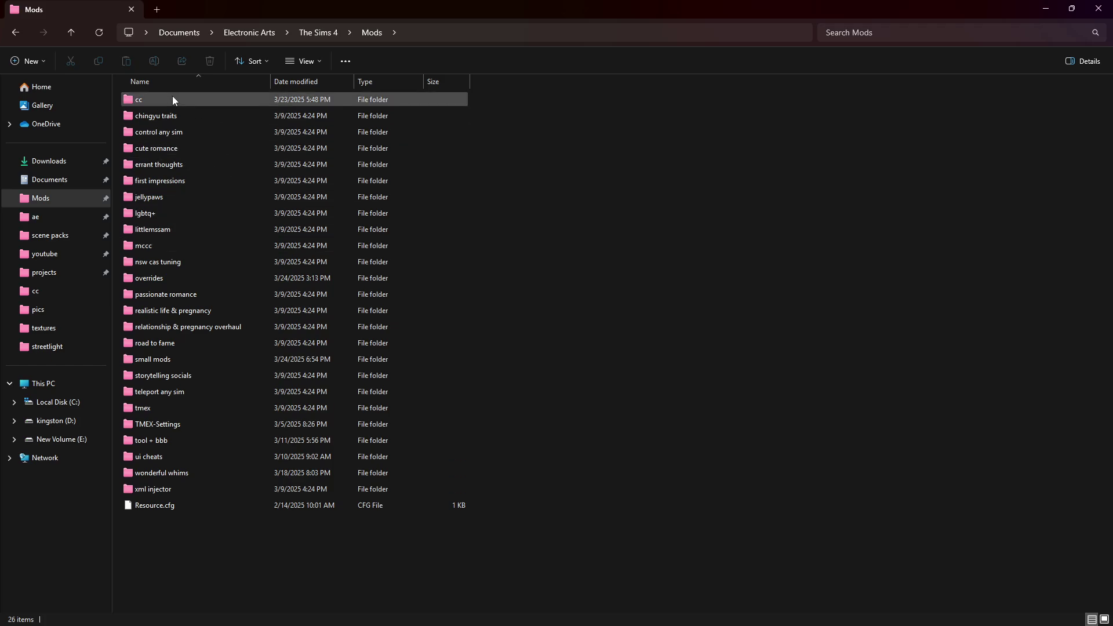
# - Open the furniture folder inside cc > MISC > build
pyautogui.doubleClick(196, 102)
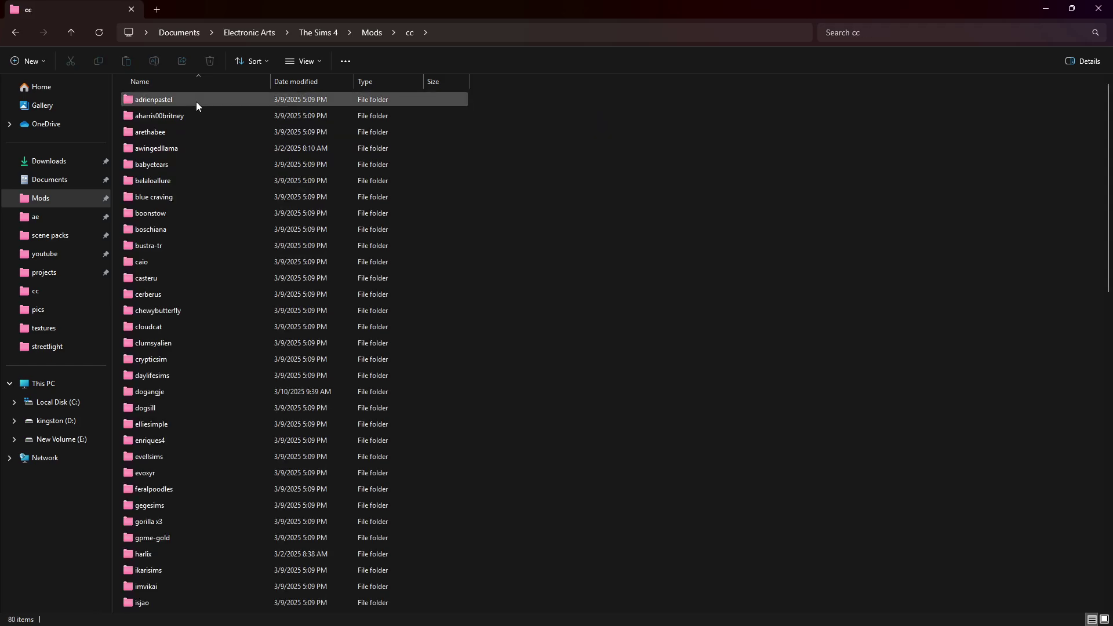
pyautogui.scroll(-15, 203, 341)
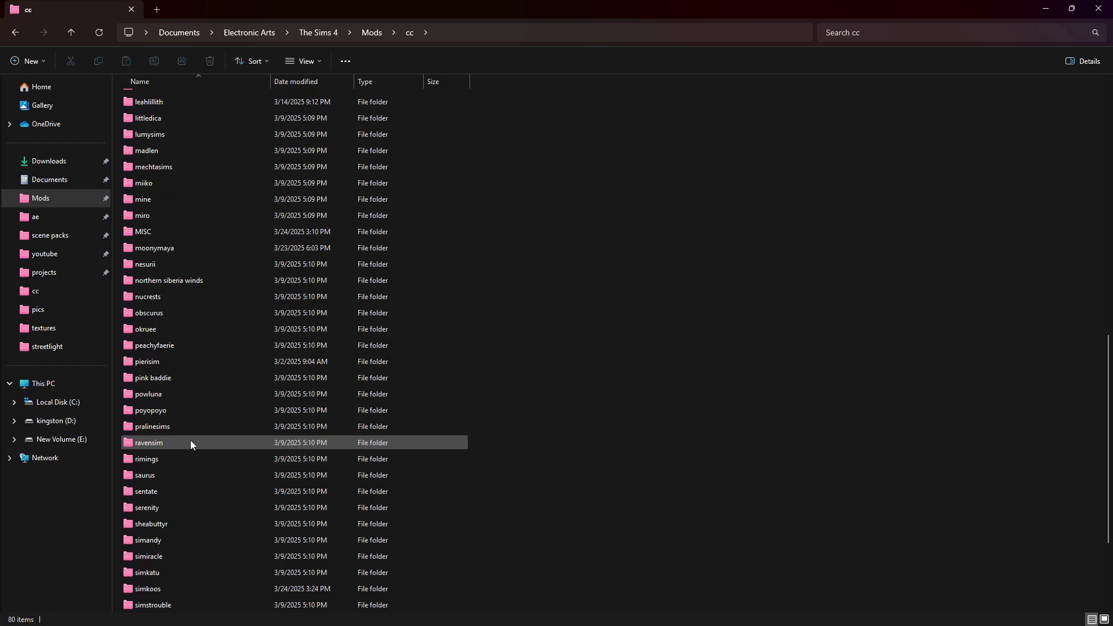
pyautogui.scroll(15, 174, 272)
pyautogui.doubleClick(147, 175)
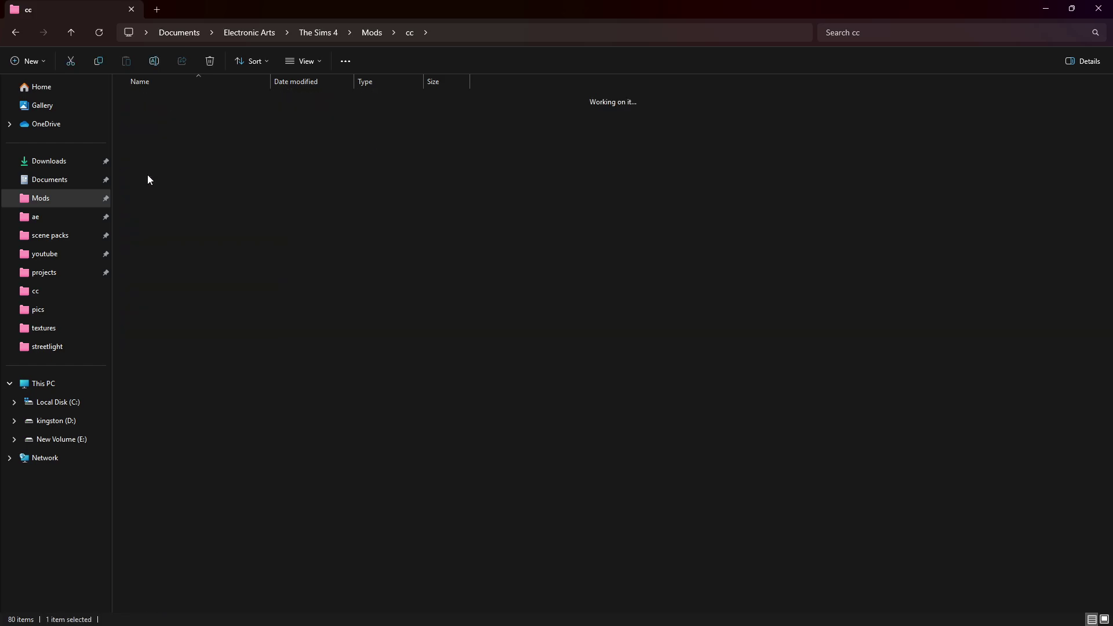
pyautogui.doubleClick(152, 115)
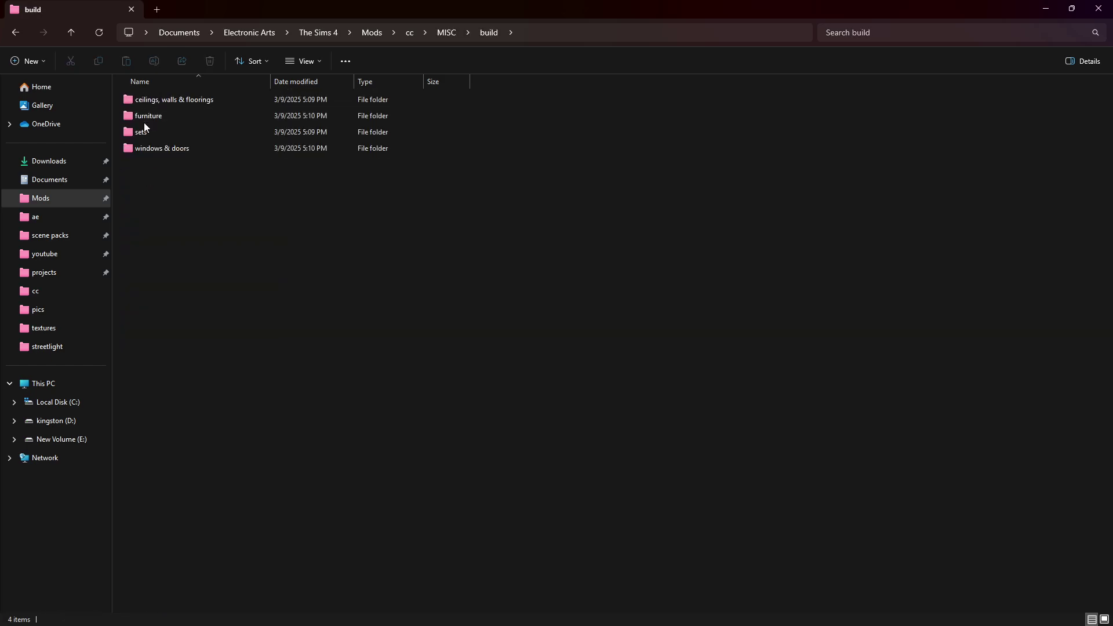
pyautogui.doubleClick(148, 117)
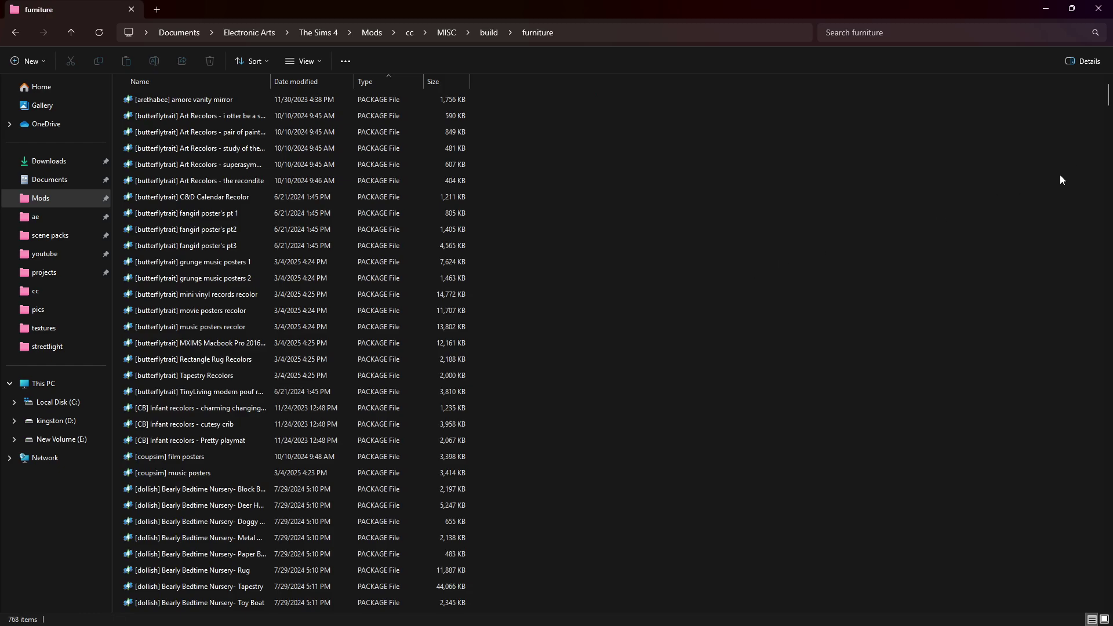
# - Skim the package files in the furniture folder down to the end of the list and back to the start
pyautogui.moveTo(1108, 112); pyautogui.dragTo(1108, 603)
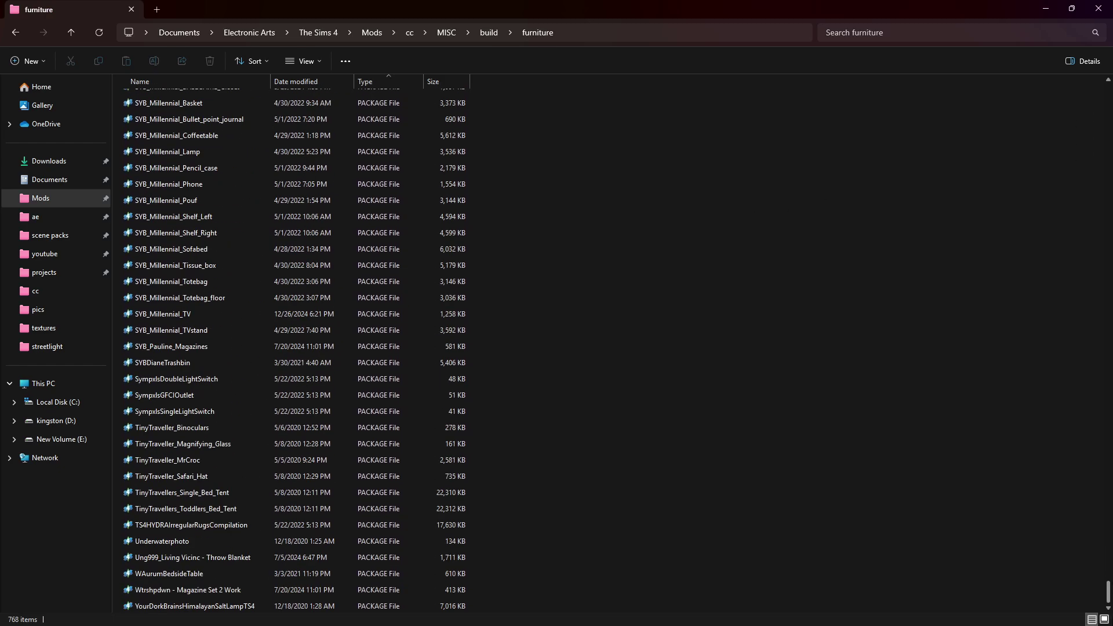
pyautogui.scroll(15, 752, 388)
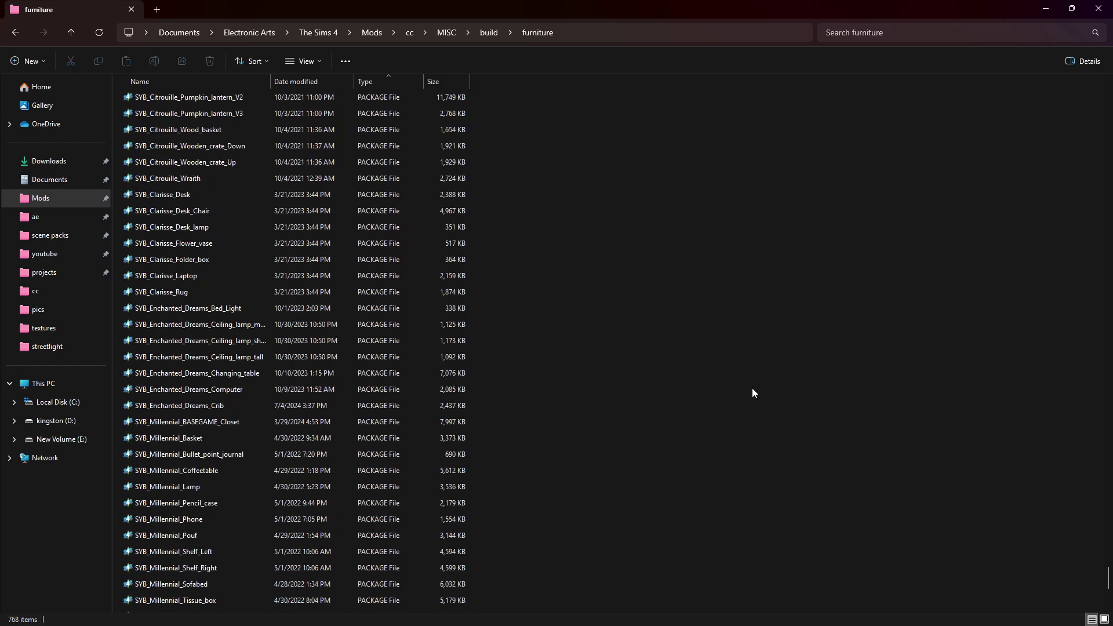
pyautogui.moveTo(1107, 565); pyautogui.dragTo(1005, 142)
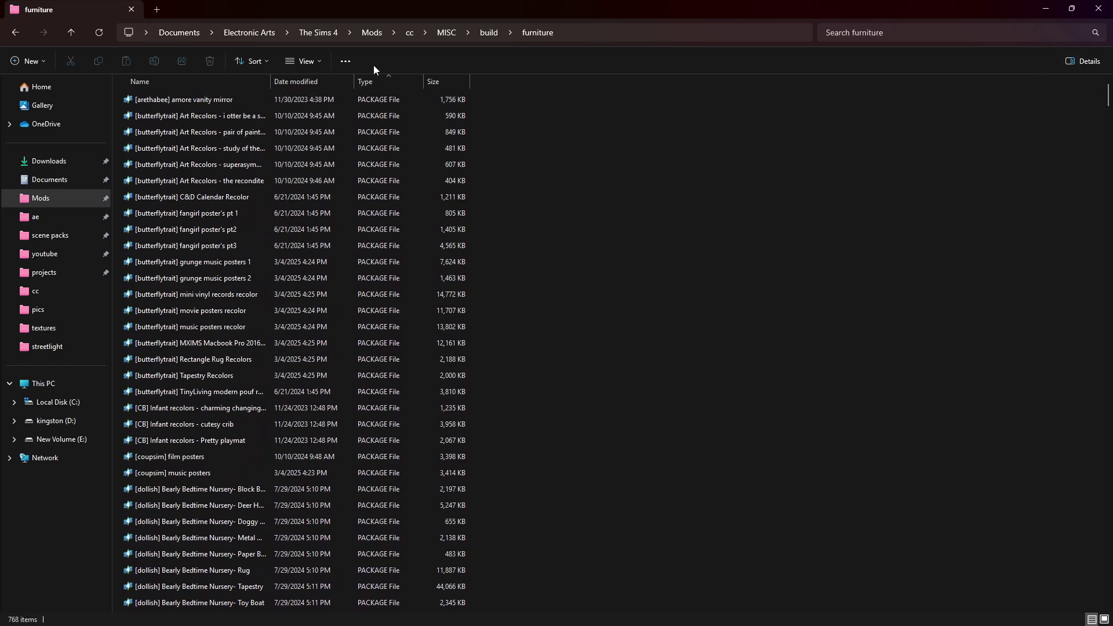
# - Return to the Mods folder and view the details summary of the cc folder, including its size
pyautogui.click(371, 33)
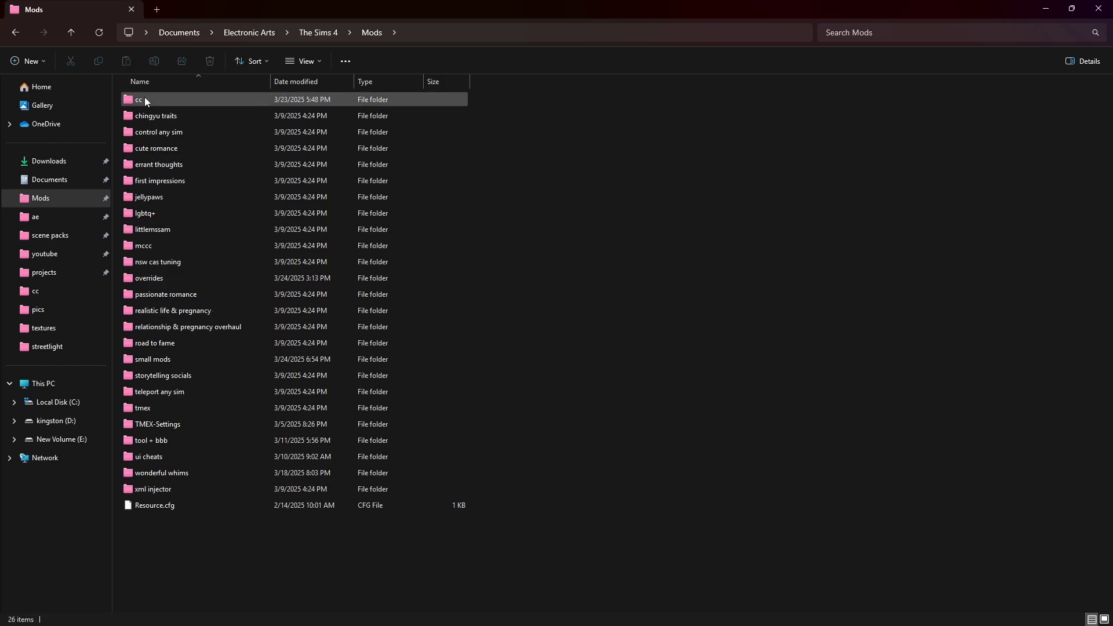
pyautogui.moveTo(145, 99)
pyautogui.moveTo(215, 100)
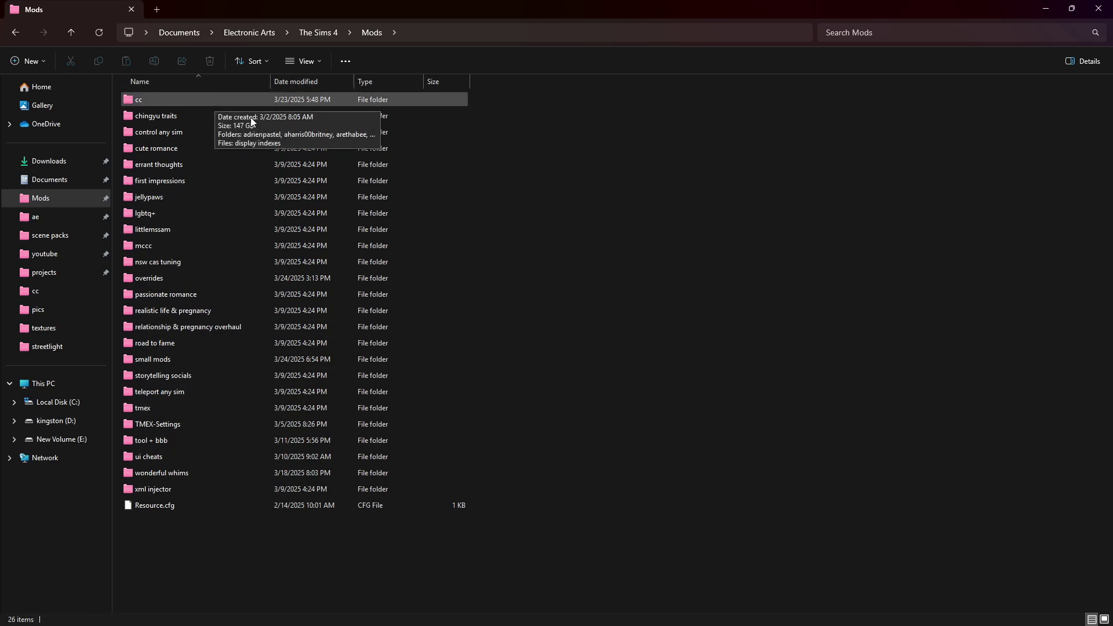
pyautogui.click(159, 96)
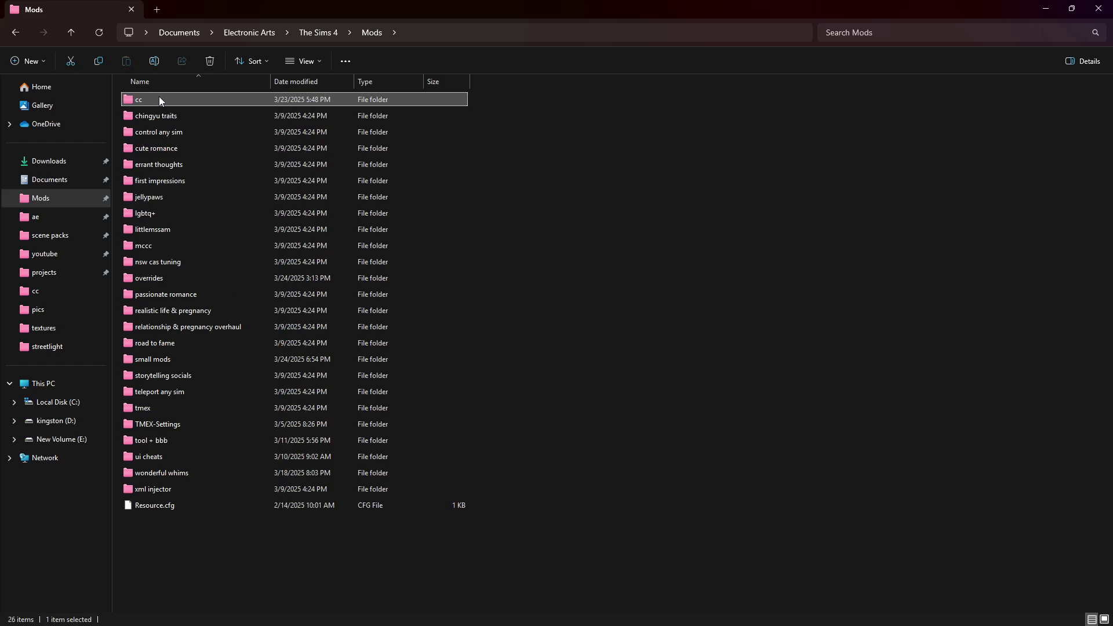
# - Open the cc folder, go into MISC and view the subfolders of build
pyautogui.doubleClick(165, 96)
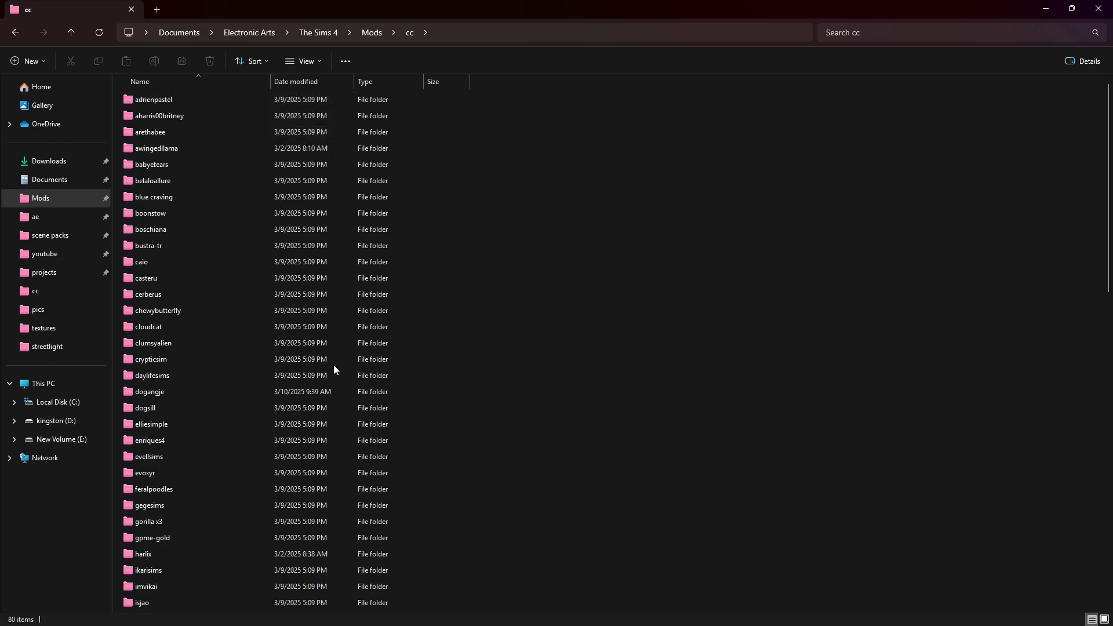
pyautogui.scroll(-10, 333, 365)
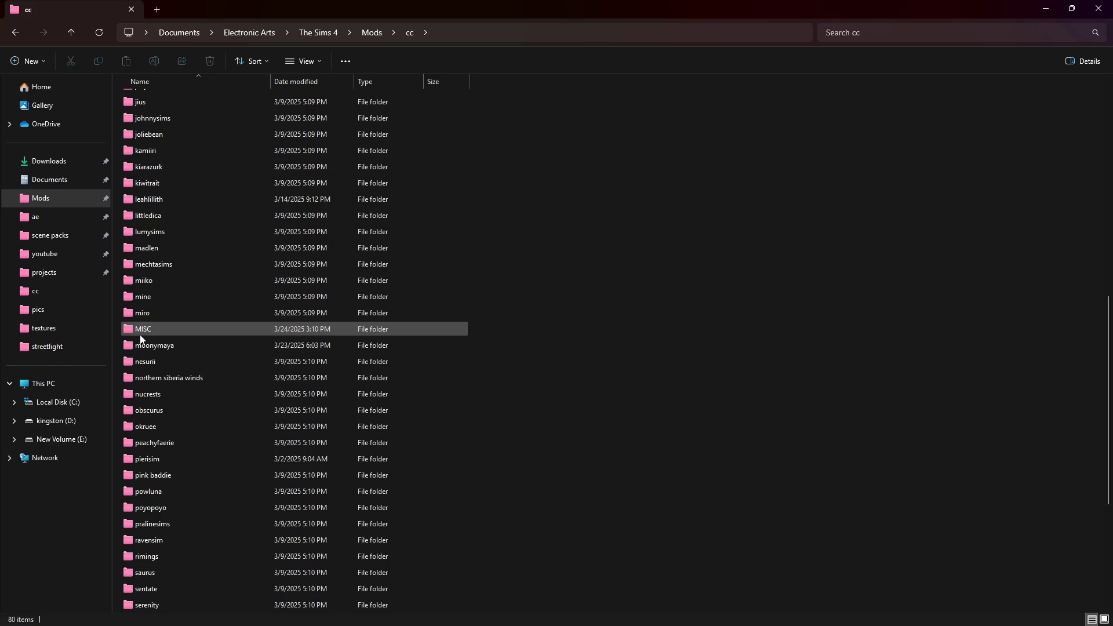
pyautogui.doubleClick(142, 328)
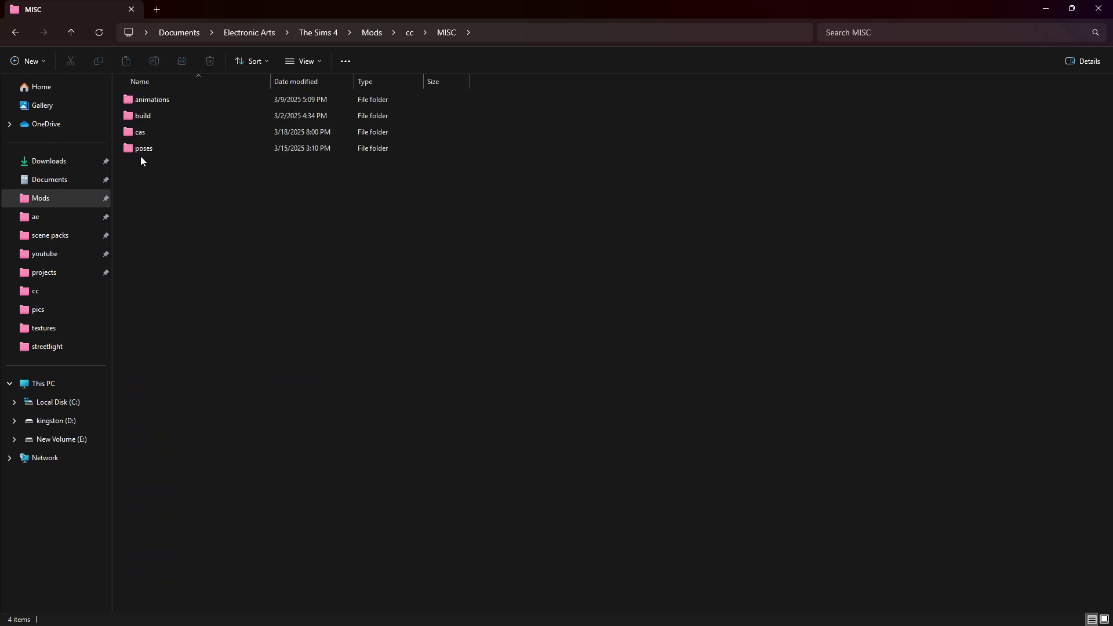
pyautogui.doubleClick(147, 119)
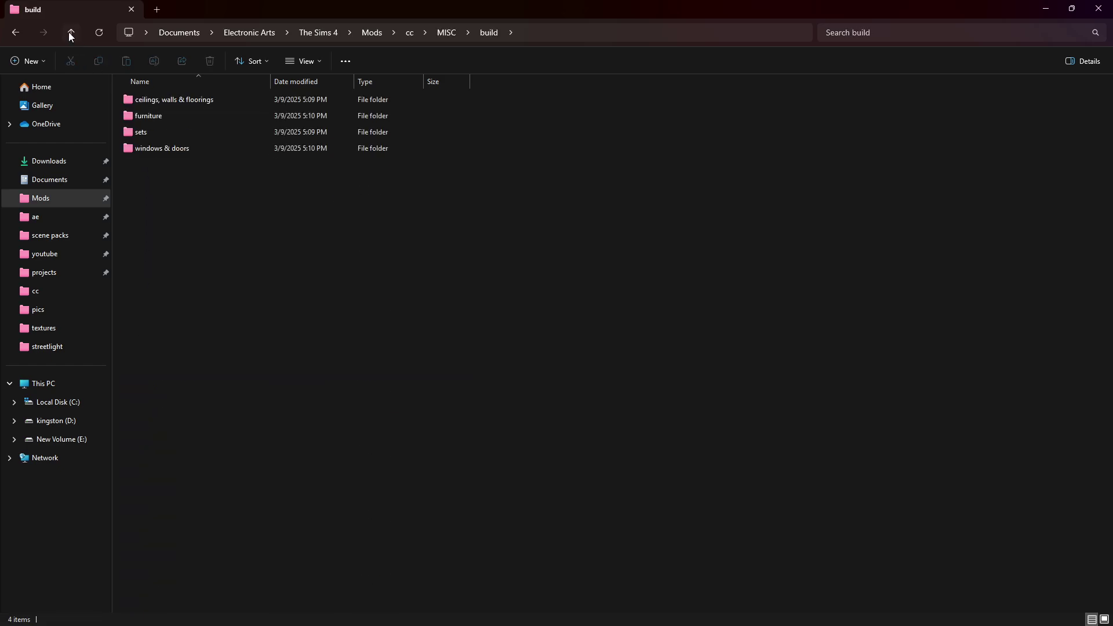
# - Go back up to MISC and open the cas folder to view its category subfolders
pyautogui.click(71, 33)
pyautogui.click(207, 217)
pyautogui.doubleClick(166, 127)
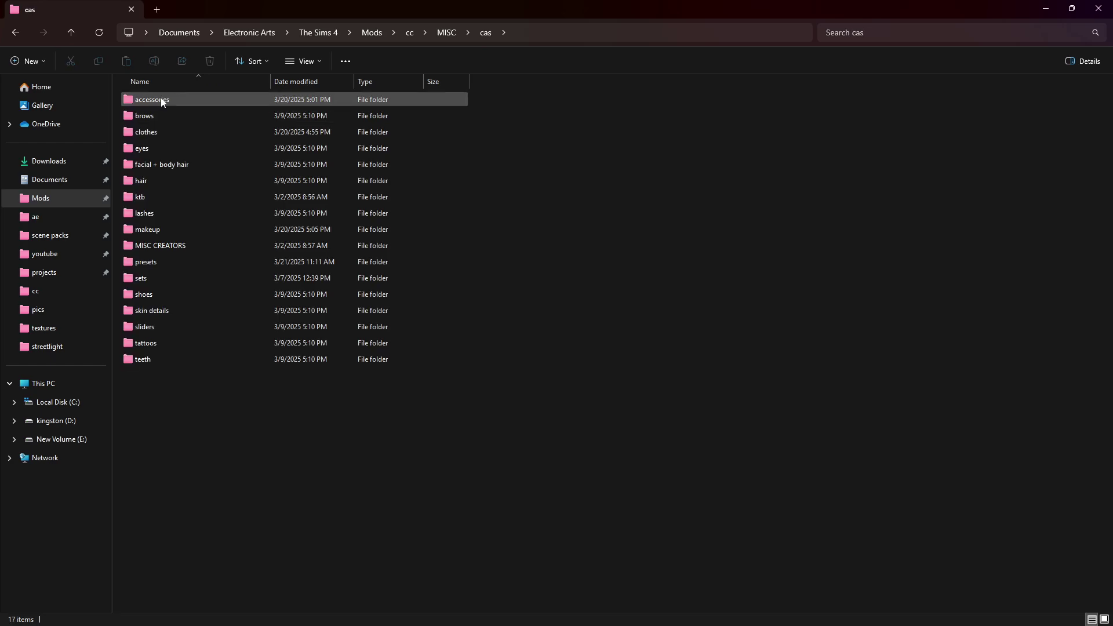
pyautogui.click(161, 99)
pyautogui.click(317, 504)
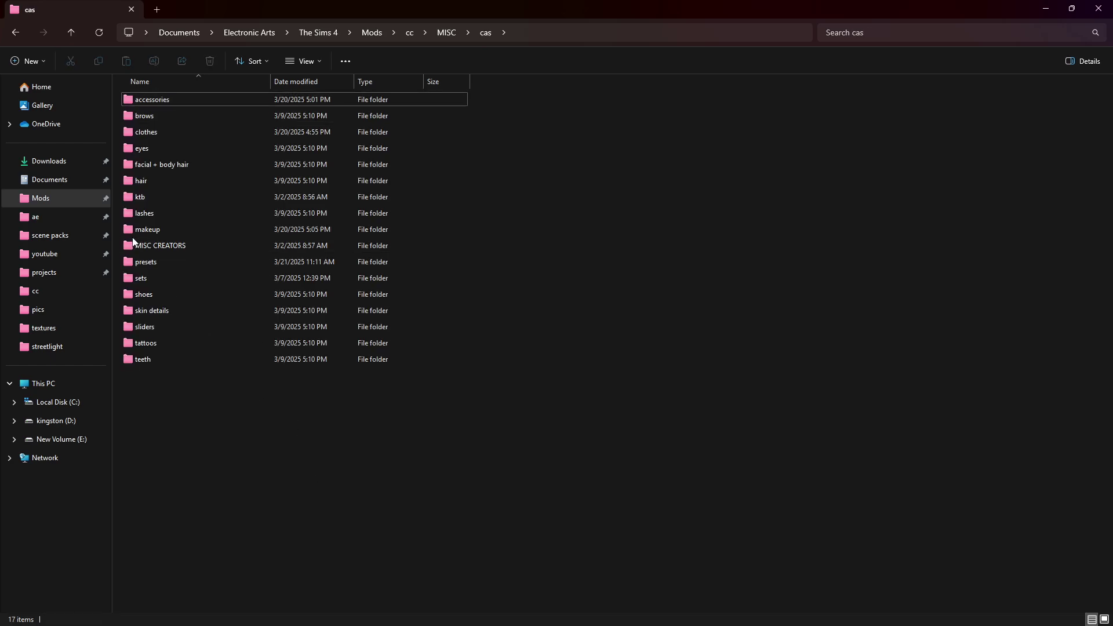
# - Open the MISC CREATORS folder inside cas and return to the cas folder
pyautogui.doubleClick(145, 244)
pyautogui.click(72, 33)
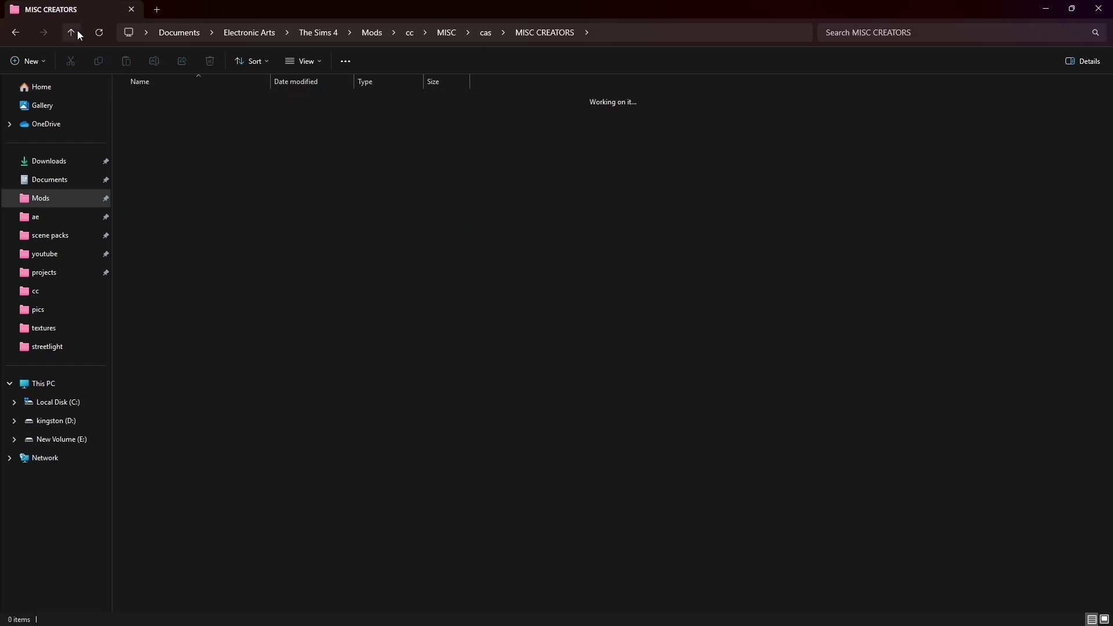
pyautogui.click(460, 330)
pyautogui.click(485, 129)
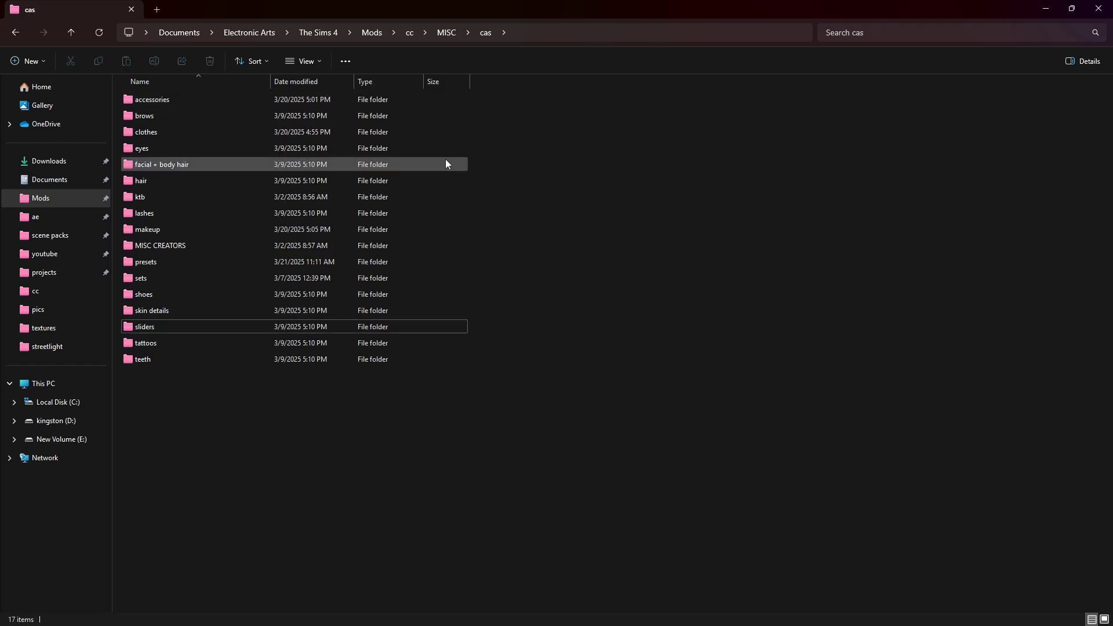
# - Return to the cc folder and look through its list of creator folders
pyautogui.click(408, 33)
pyautogui.click(583, 390)
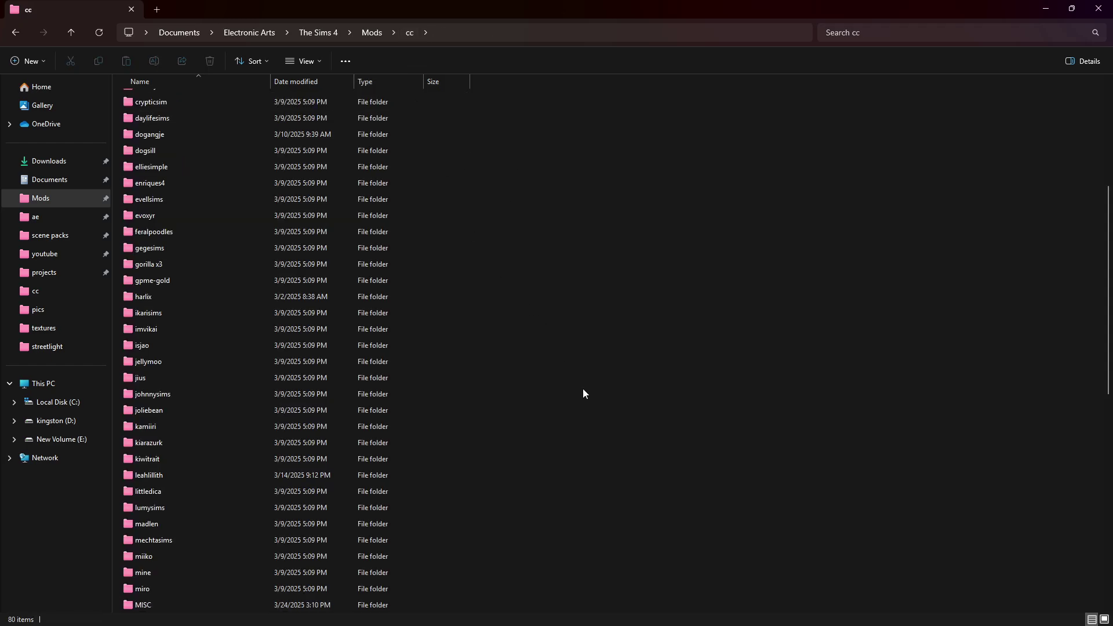
pyautogui.scroll(5, 583, 389)
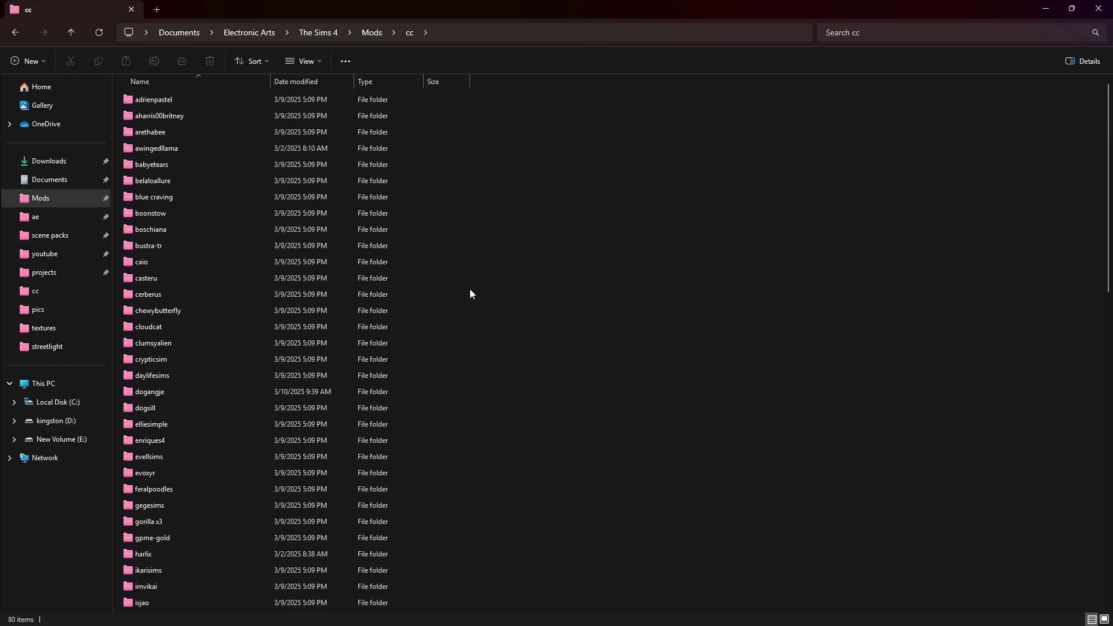
pyautogui.scroll(-10, 232, 452)
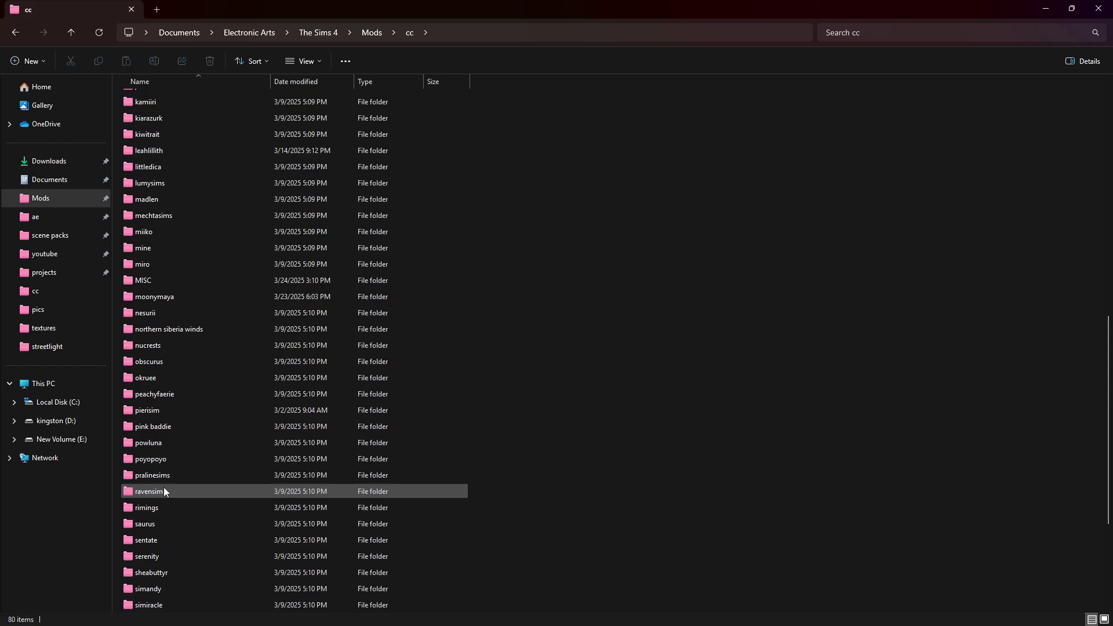
# - Open the MISC folder and go into build > furniture to show its package files
pyautogui.click(131, 284)
pyautogui.doubleClick(131, 284)
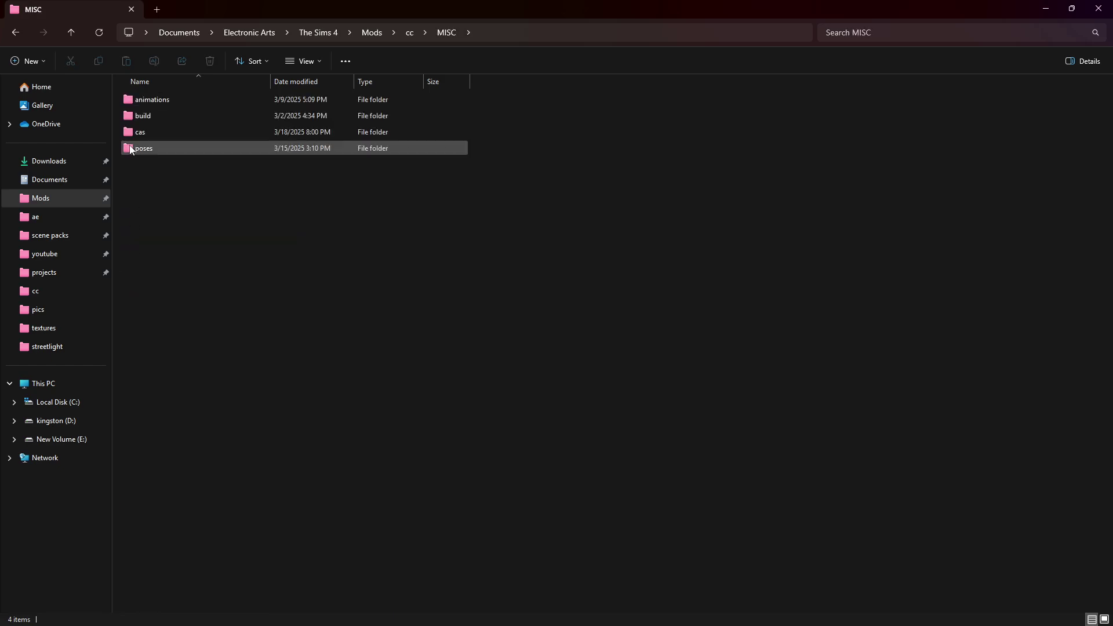
pyautogui.doubleClick(130, 117)
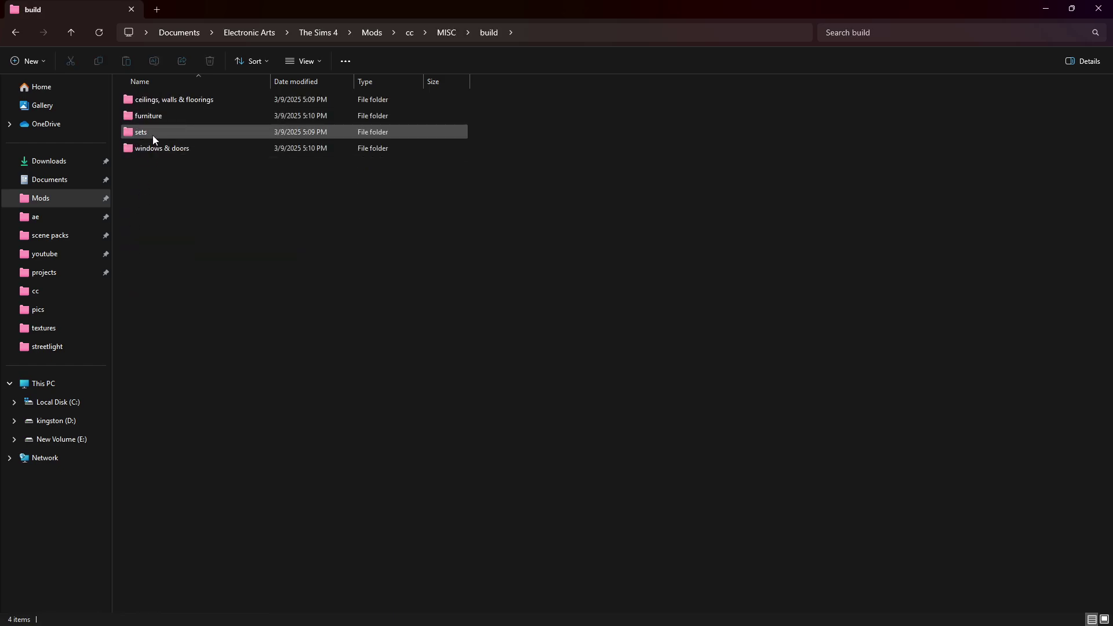
pyautogui.doubleClick(153, 118)
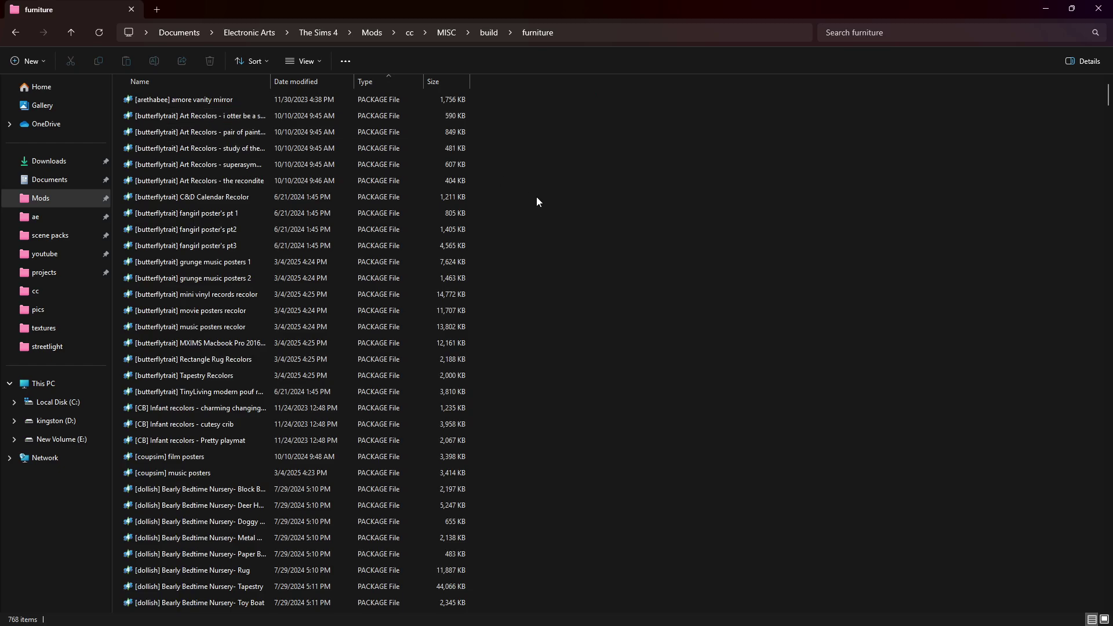
# - Select the [butterflytrait] files from the first Art Recolors to Tapestry Recolors, and sort the furniture folder by name
pyautogui.moveTo(117, 113); pyautogui.dragTo(290, 374)
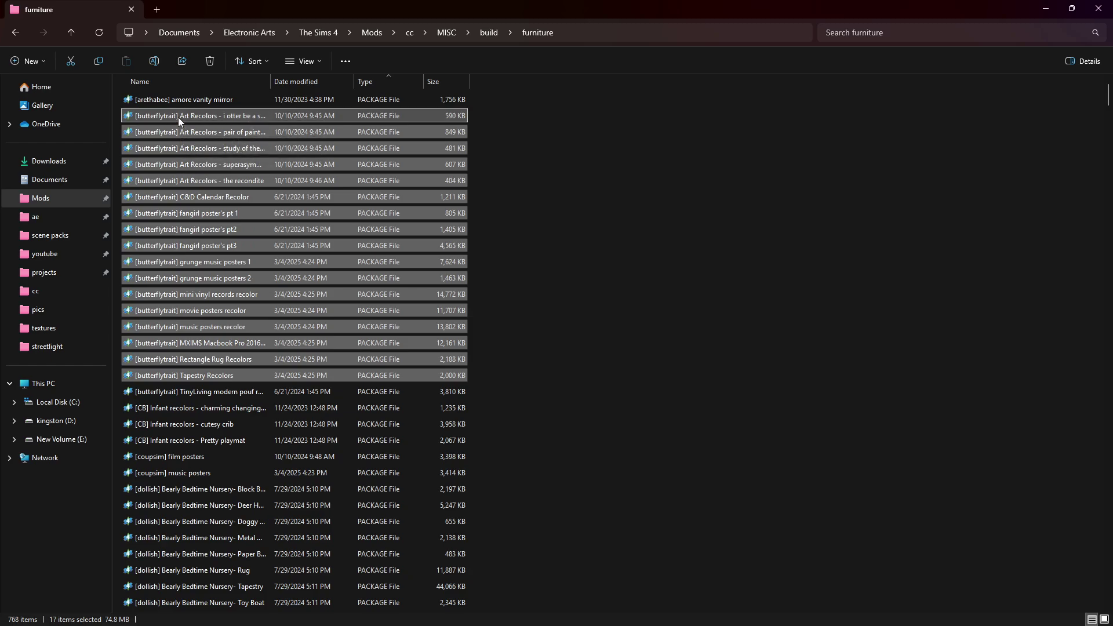
pyautogui.click(237, 66)
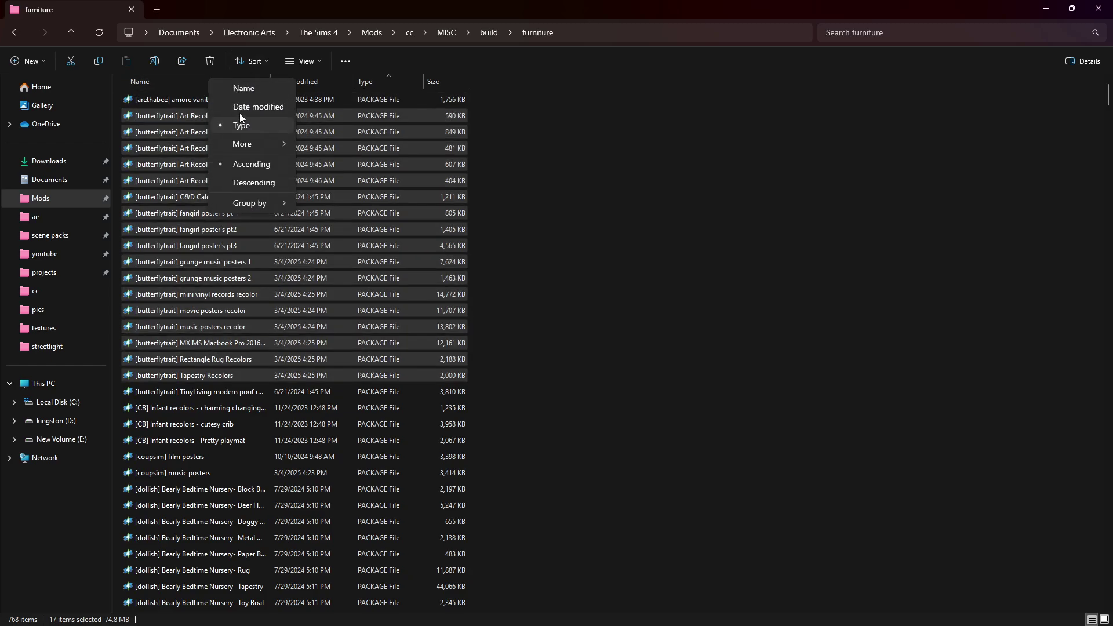
pyautogui.click(245, 88)
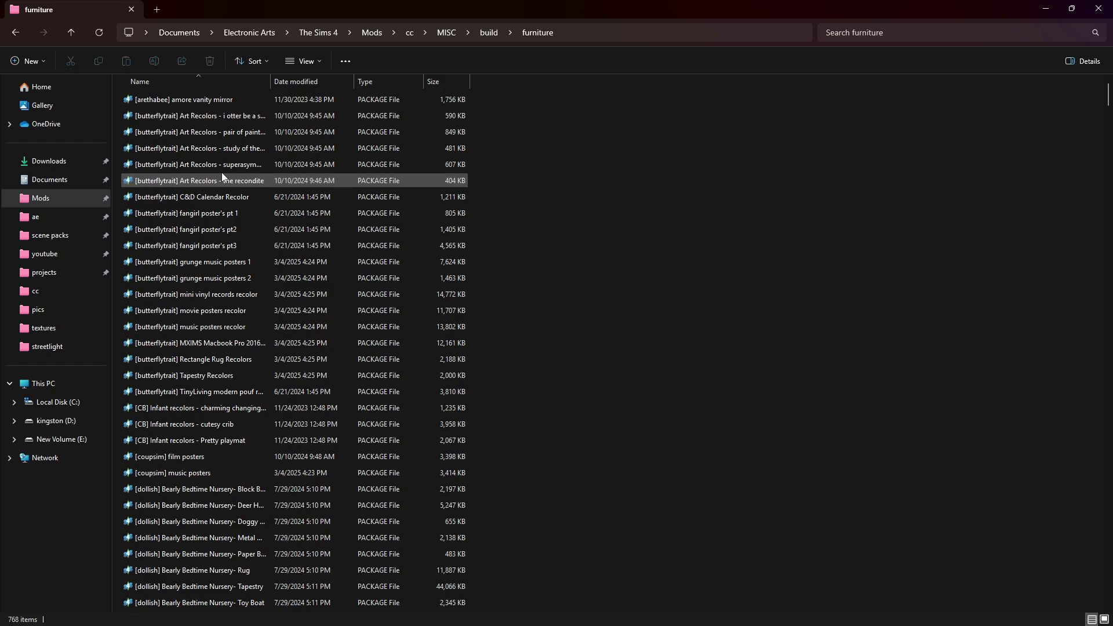
# - Examine how the name-sorted furniture package files are grouped by the creator prefixes in their file names
pyautogui.scroll(-5, 232, 545)
pyautogui.scroll(5, 230, 539)
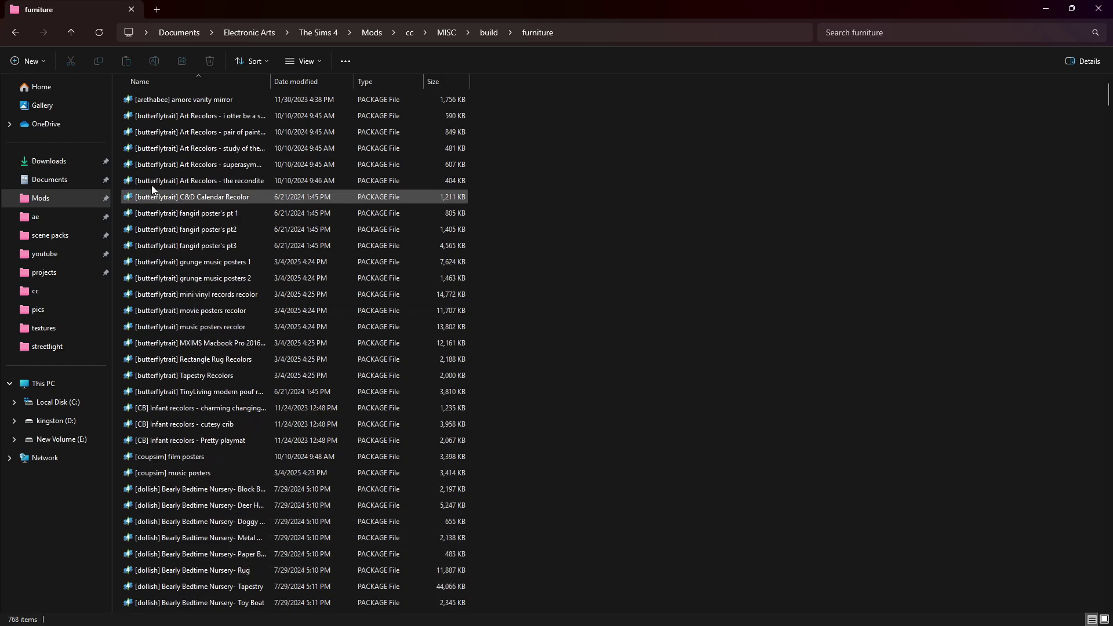
pyautogui.scroll(-20, 190, 489)
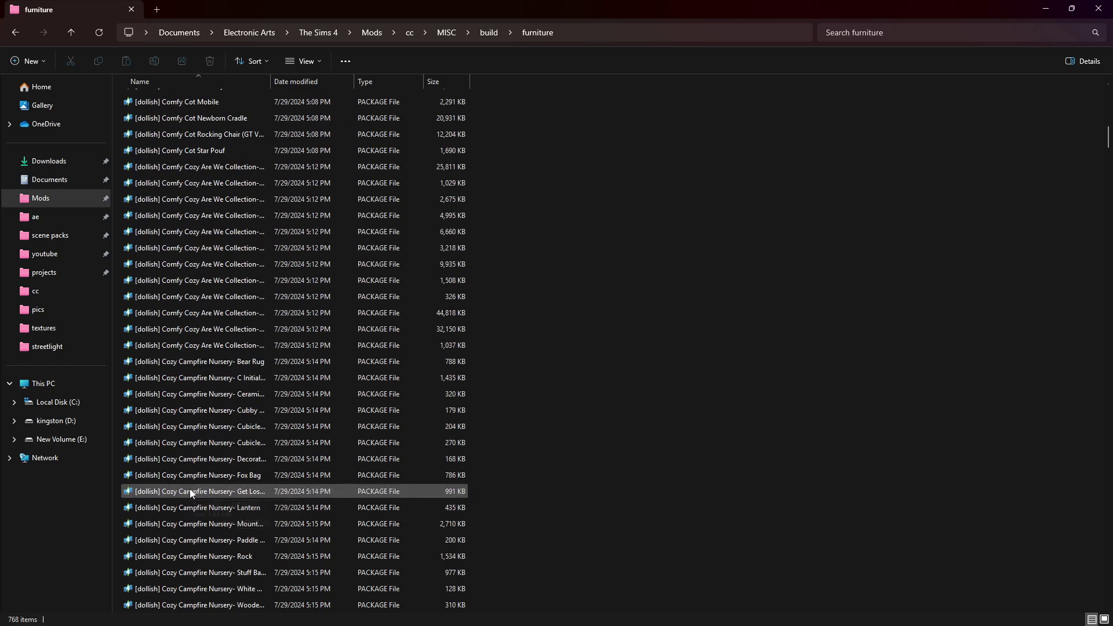
pyautogui.scroll(-20, 192, 492)
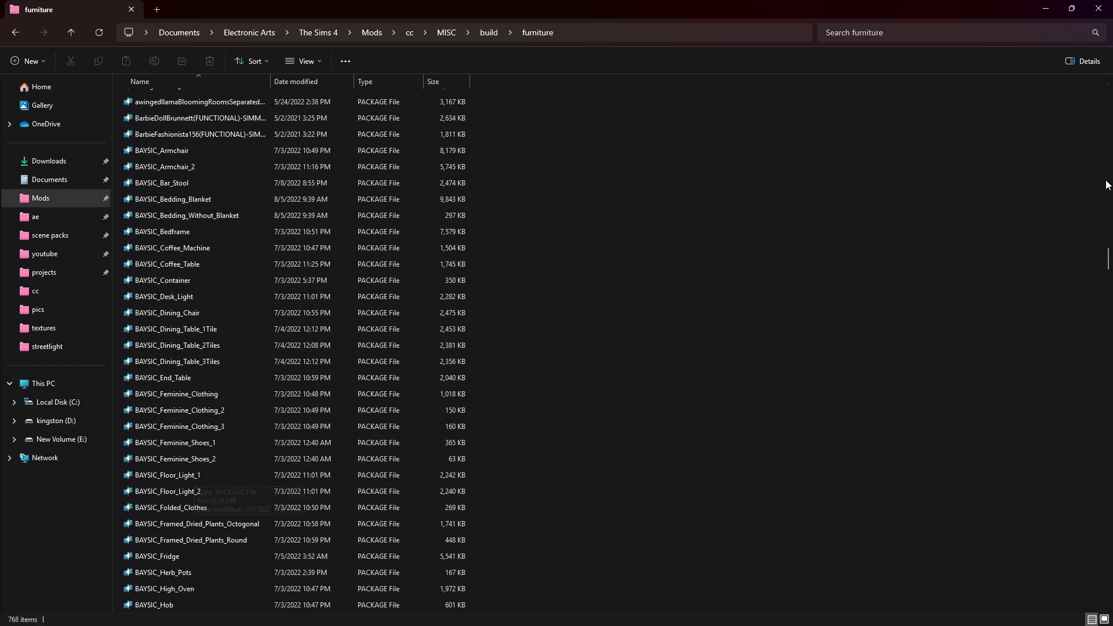
pyautogui.moveTo(1107, 258); pyautogui.dragTo(1107, 137)
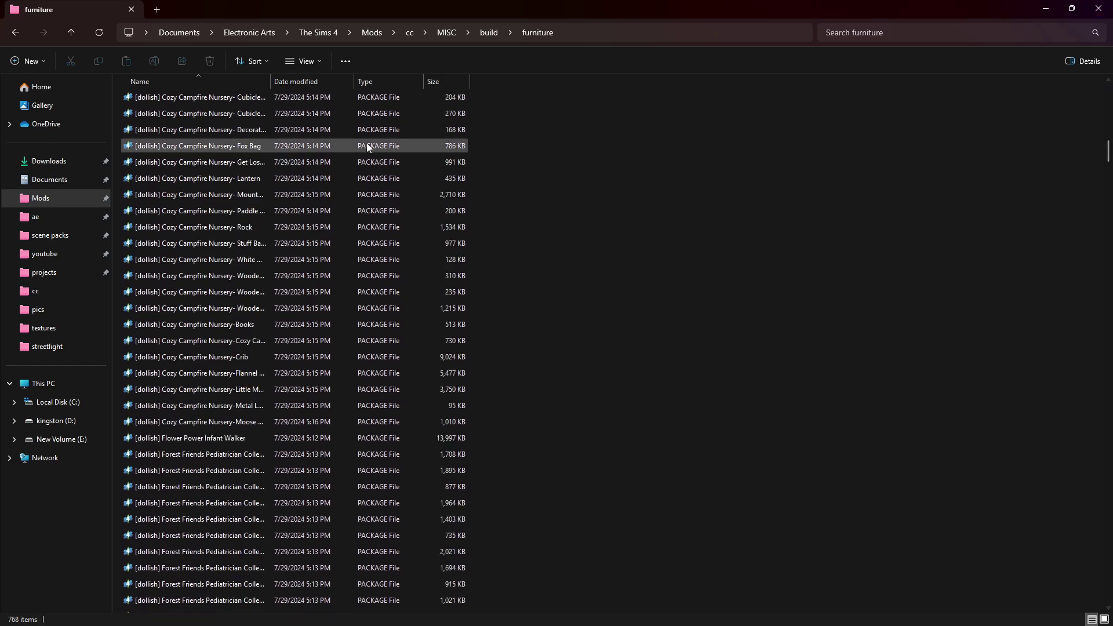
pyautogui.scroll(20, 267, 252)
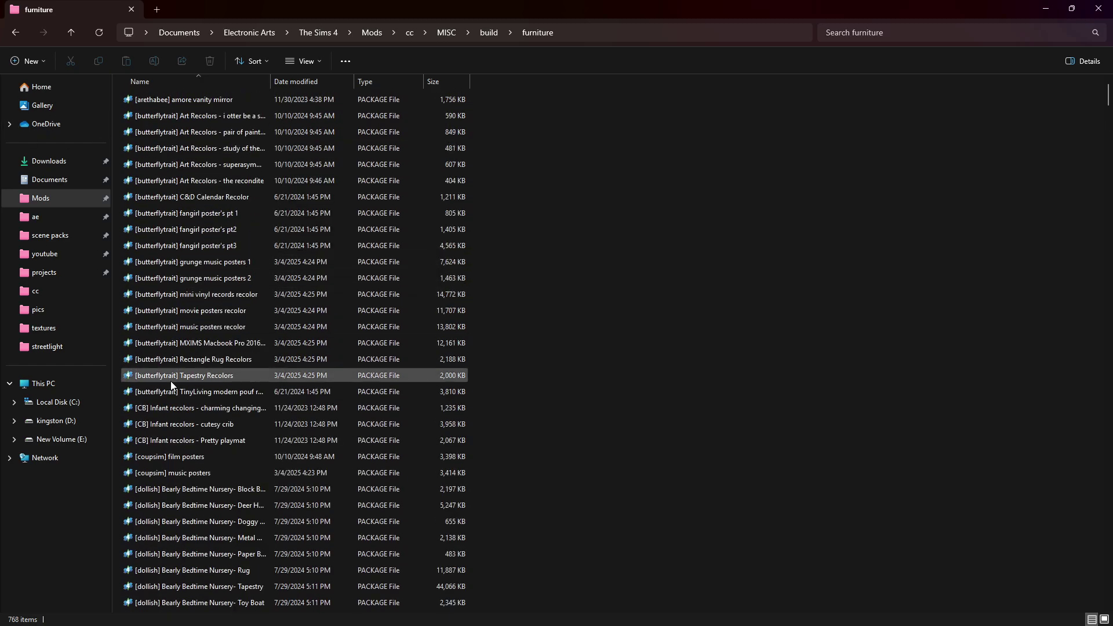
pyautogui.click(172, 359)
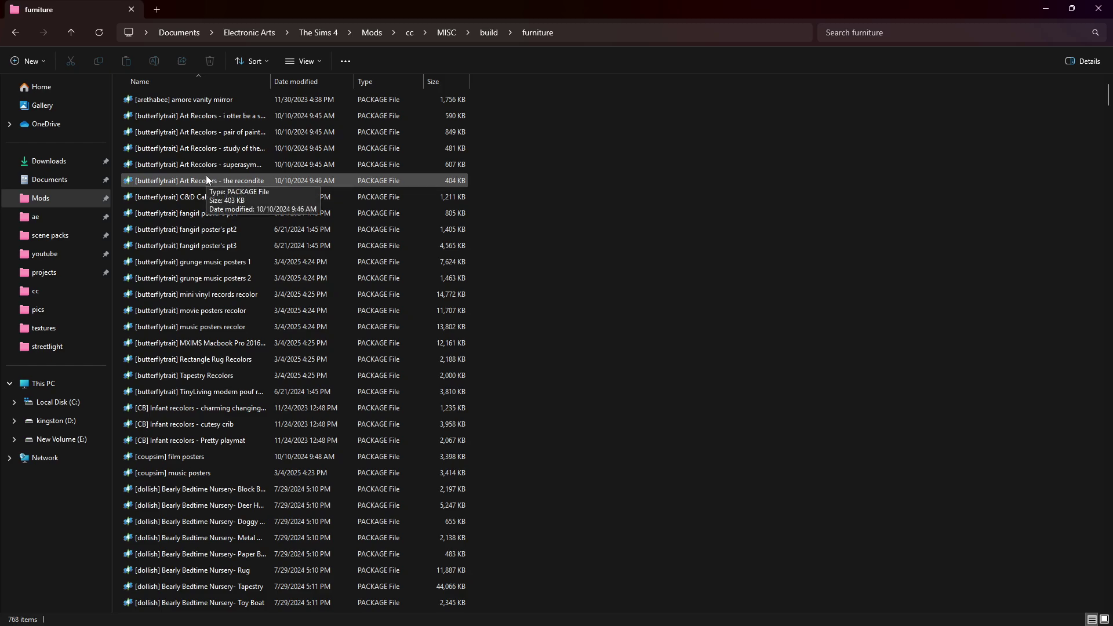
pyautogui.scroll(-5, 765, 339)
pyautogui.scroll(-20, 765, 334)
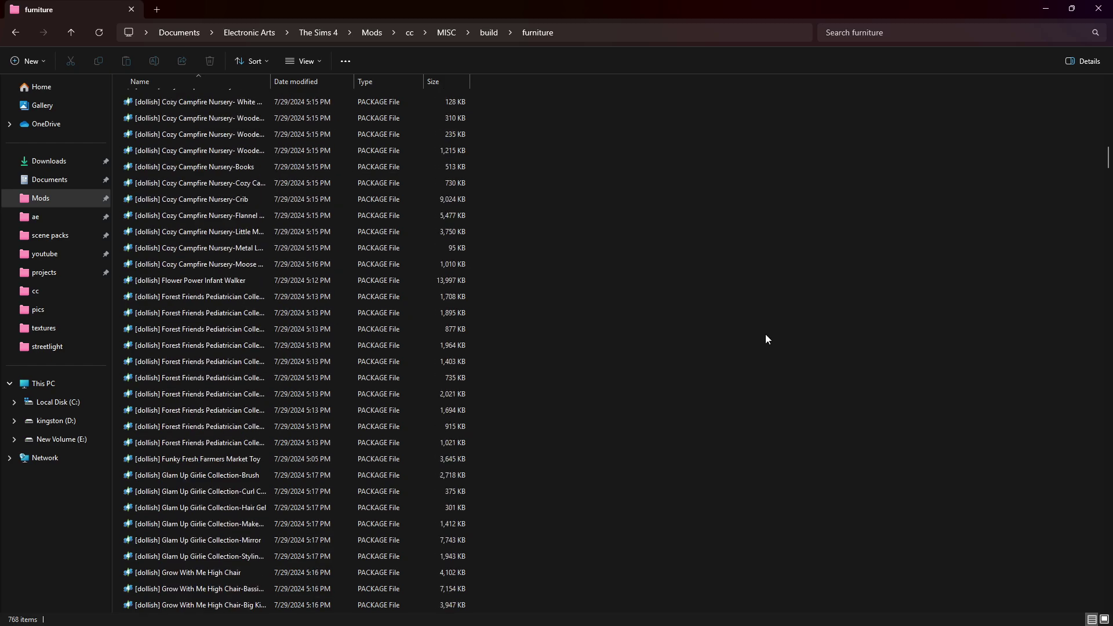
# - Look through the remaining furniture package files from the [dollish] sets to the BAYSIC items, and return to the start of the list
pyautogui.scroll(-9, 765, 339)
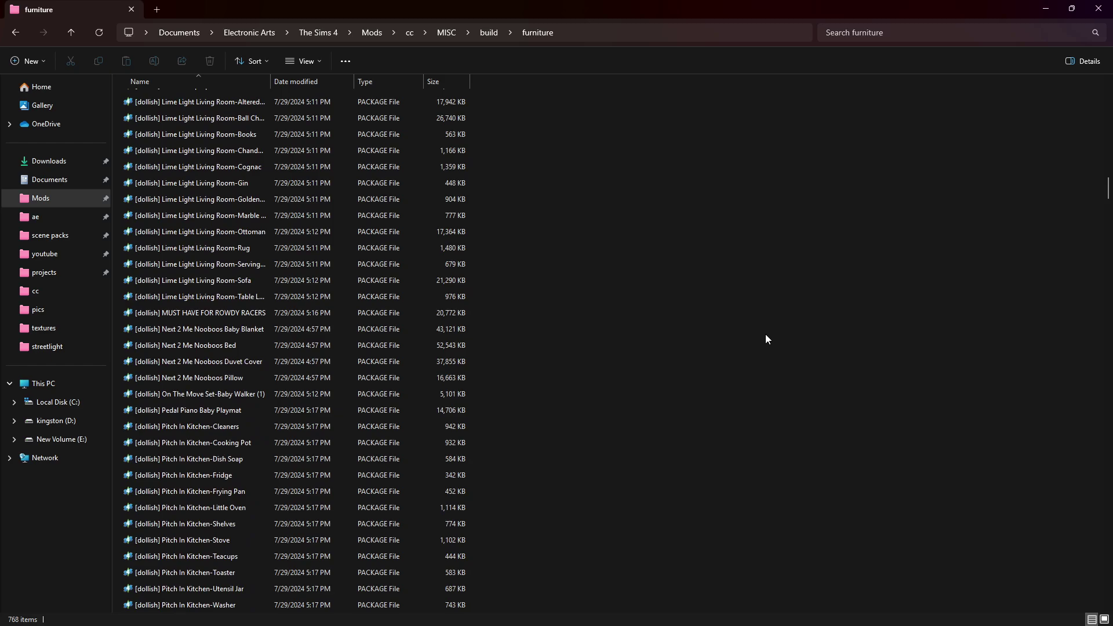
pyautogui.scroll(-9, 765, 339)
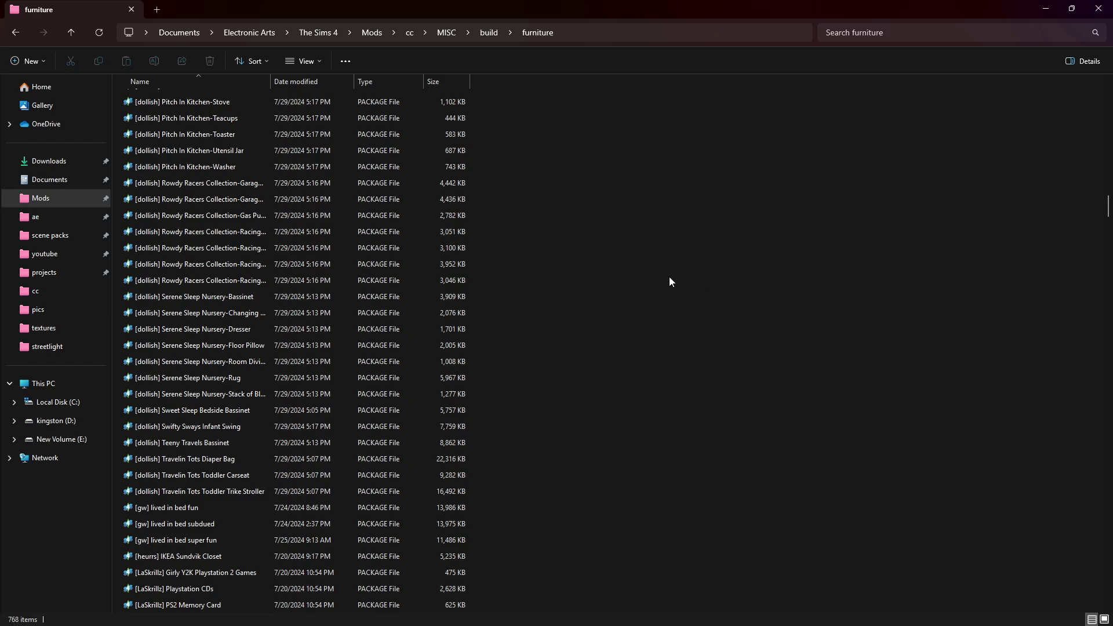
pyautogui.scroll(-18, 669, 278)
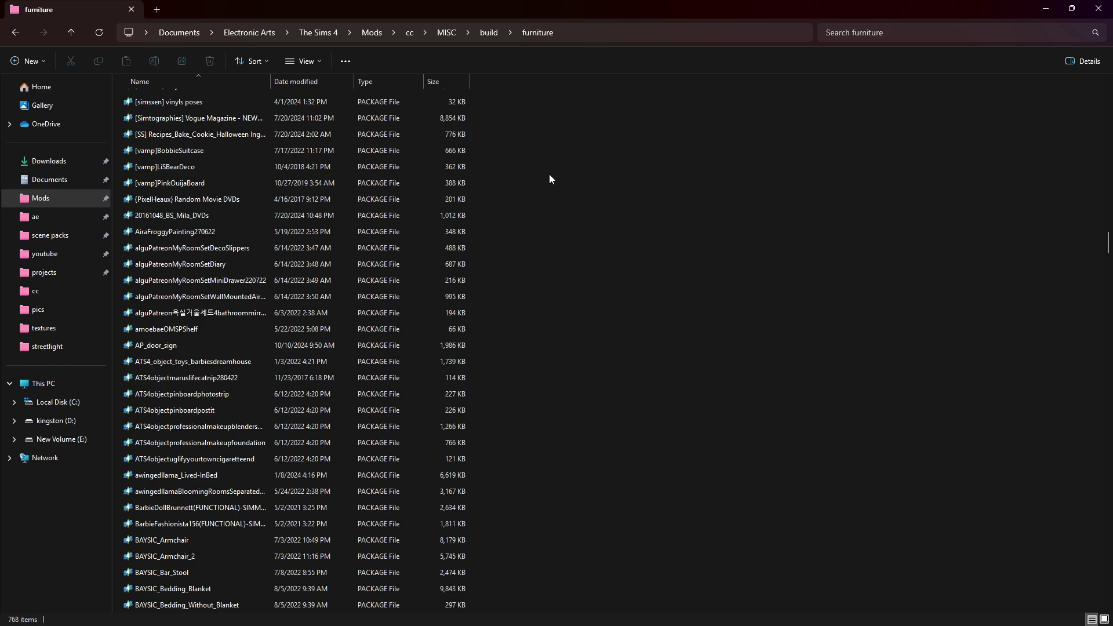
pyautogui.scroll(20, 580, 203)
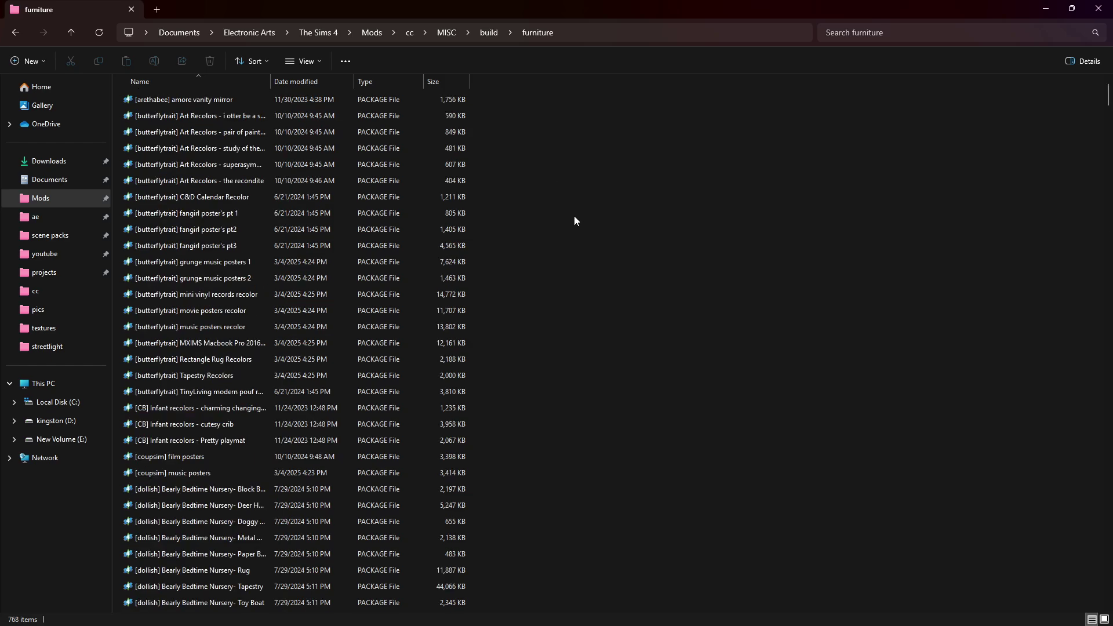
# - Return to the cc folder and open the adrienpastel folder to show its merged package files
pyautogui.click(405, 33)
pyautogui.scroll(5, 226, 116)
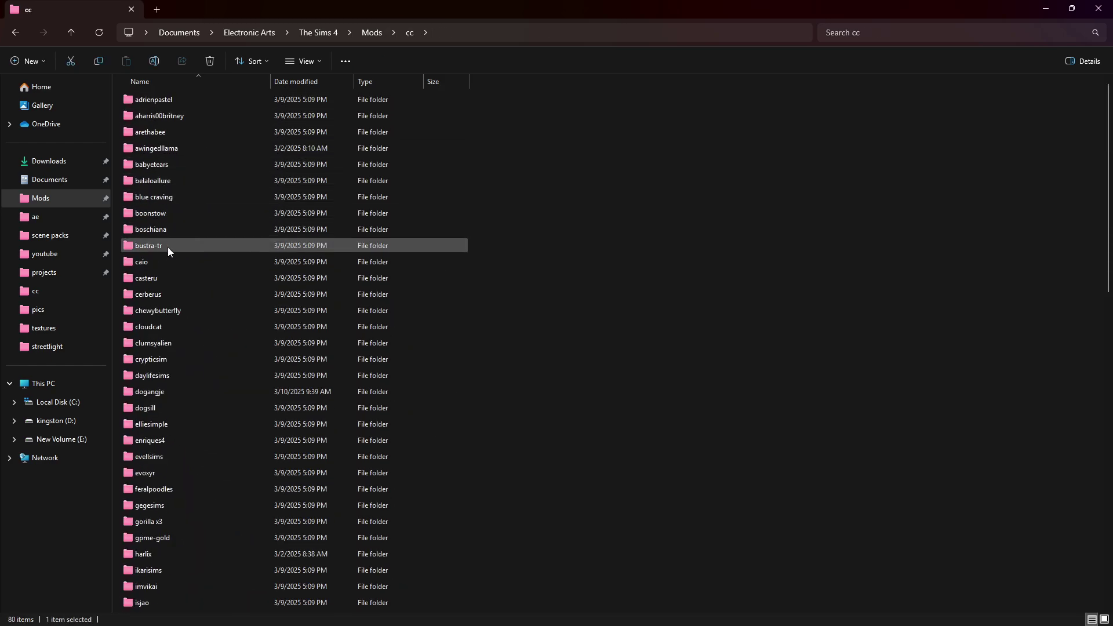
pyautogui.doubleClick(177, 100)
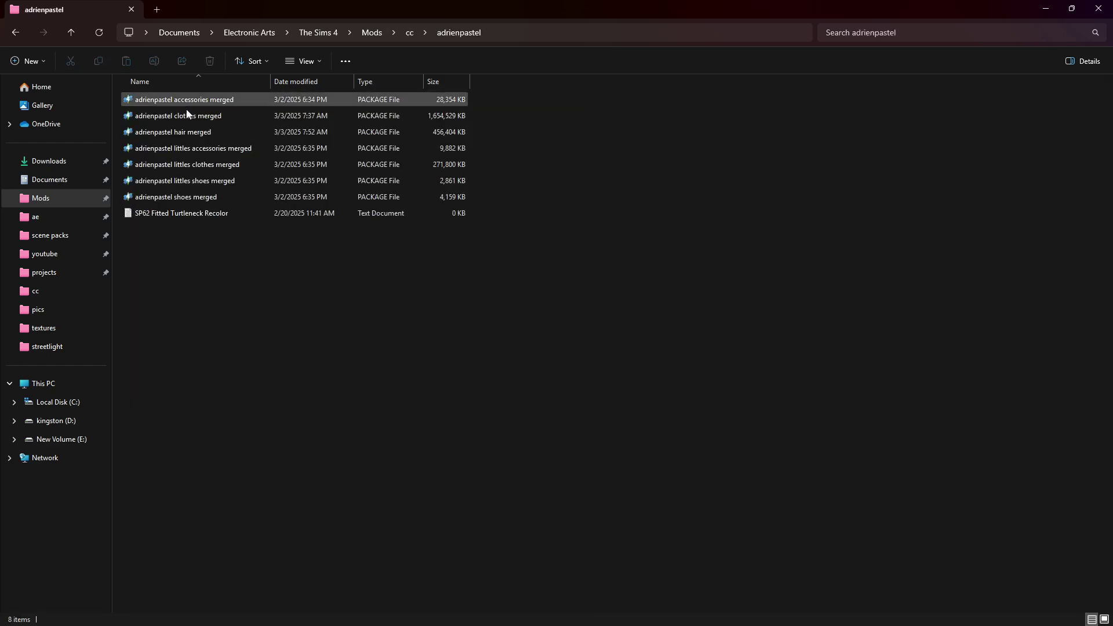
pyautogui.rightClick(197, 339)
pyautogui.click(350, 300)
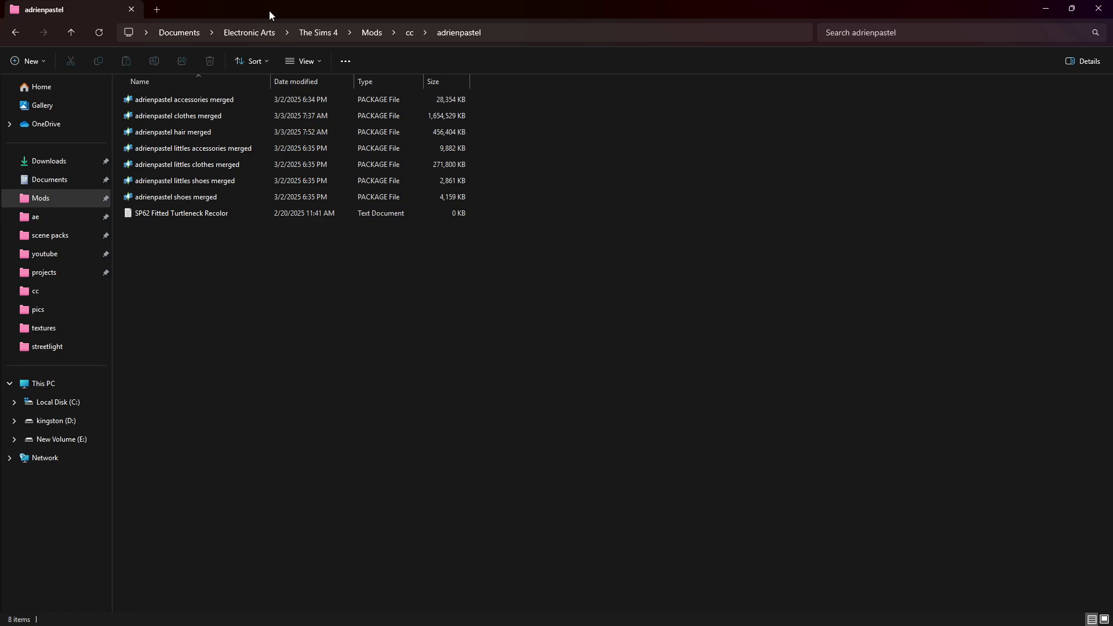
# - Move File Explorer out of the way, maximize Sims 4 Studio and open its Merge Packages tool
pyautogui.moveTo(269, 10); pyautogui.dragTo(288, 109)
pyautogui.click(648, 109)
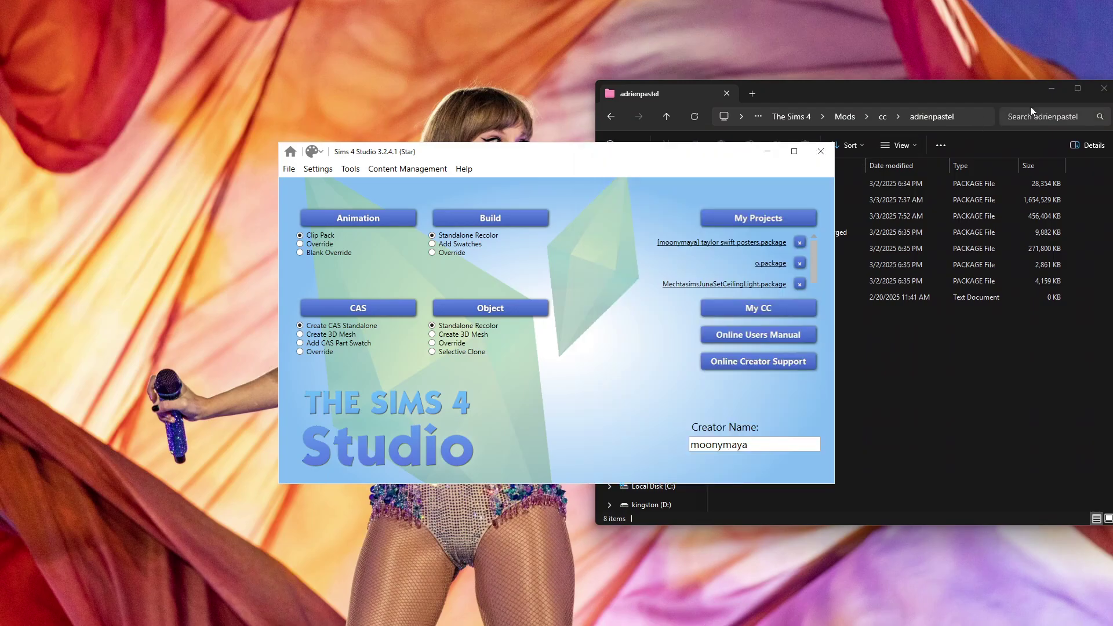
pyautogui.click(1050, 88)
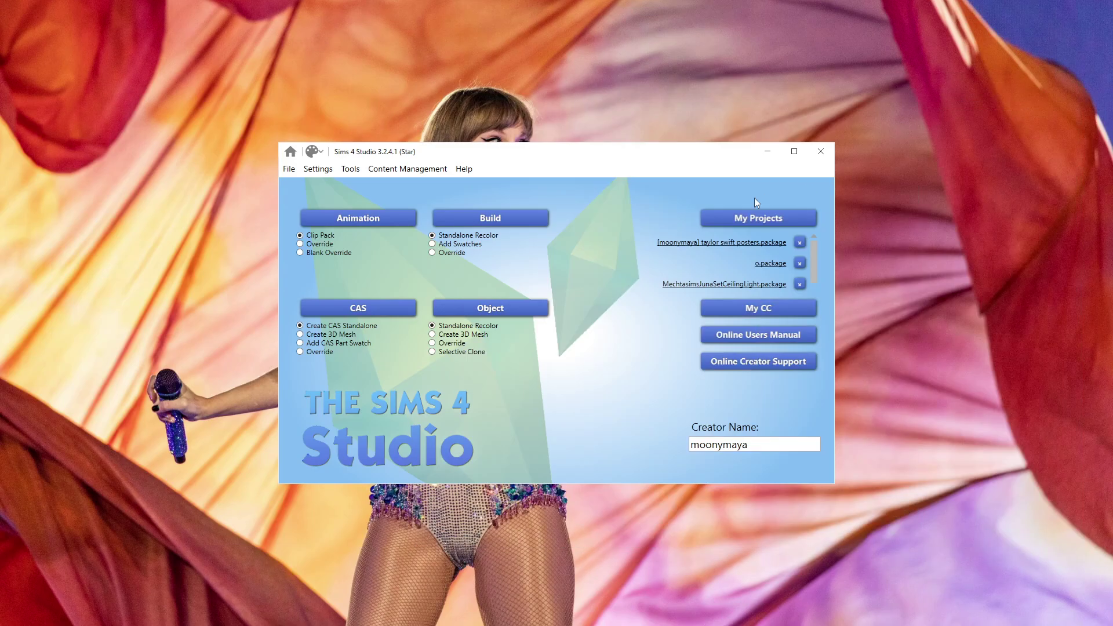
pyautogui.click(794, 151)
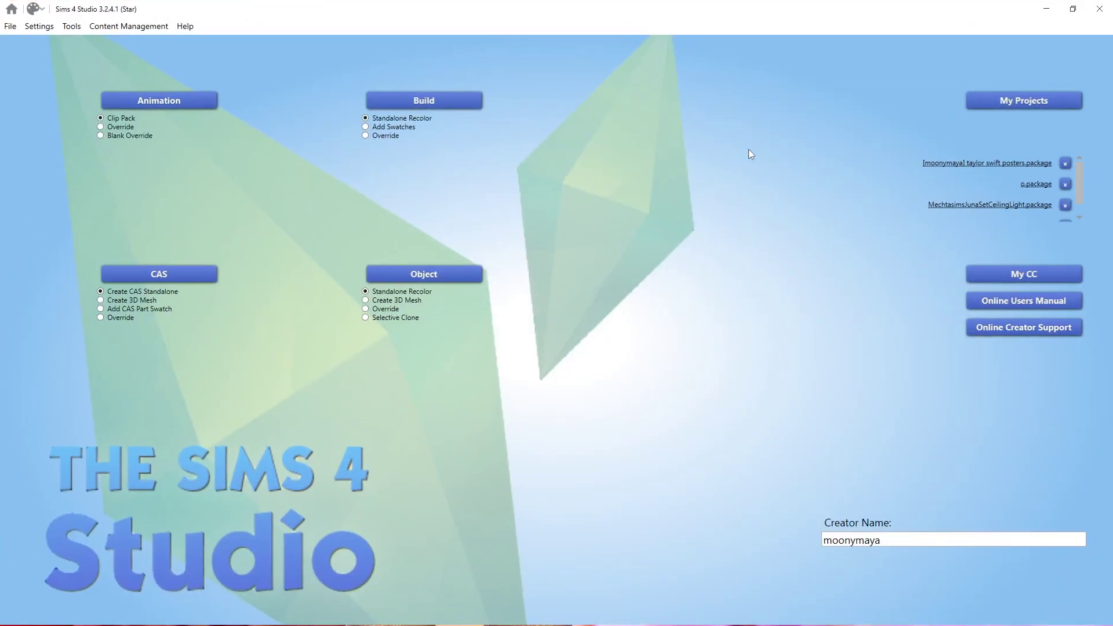
pyautogui.click(125, 26)
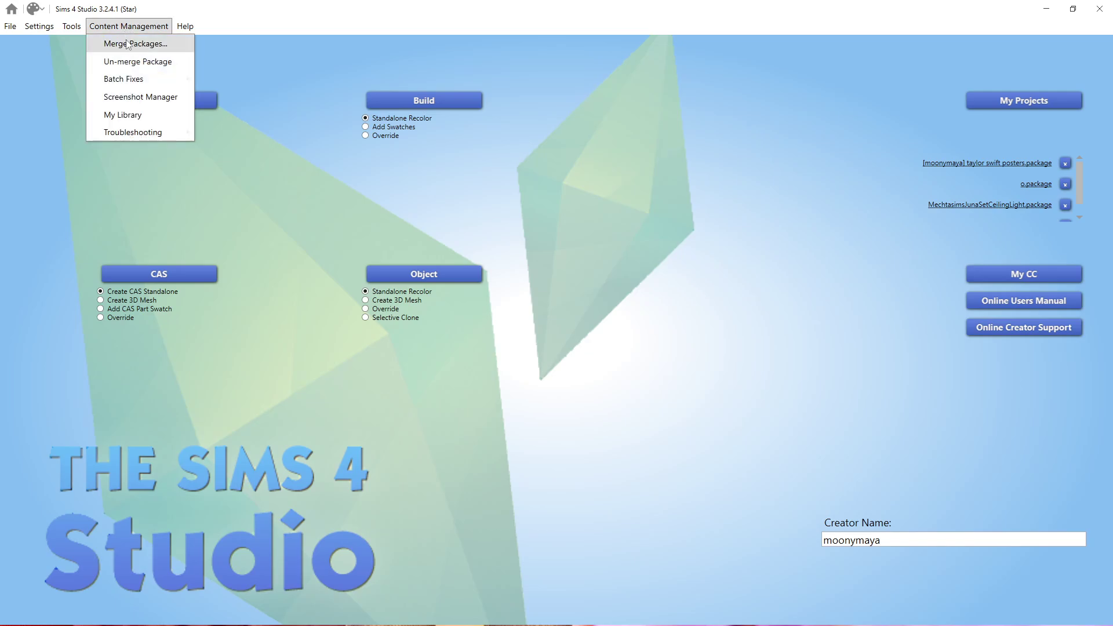
pyautogui.click(126, 41)
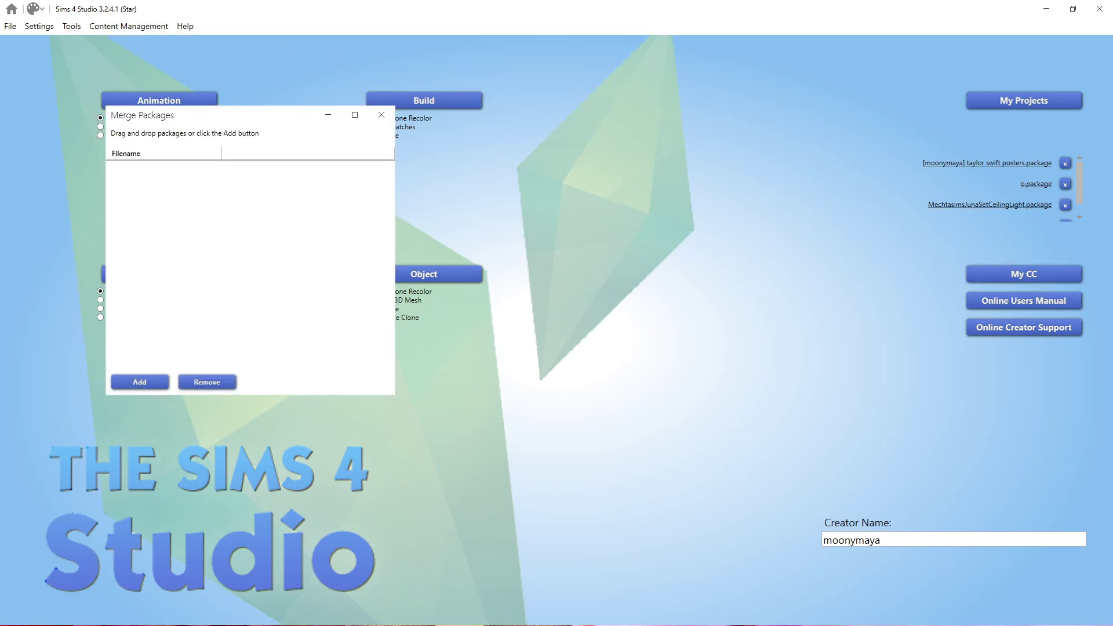
# - Add all [butterflytrait] packages from MISC > build > furniture, Art Recolors through TinyLiving modern pouf, to the merge list
pyautogui.click(67, 616)
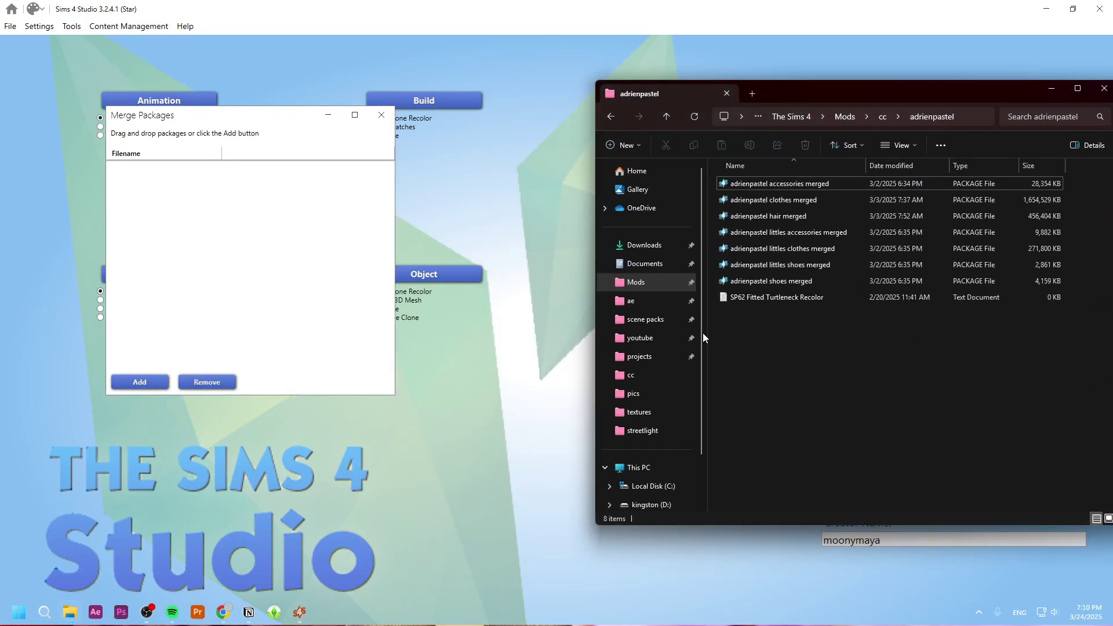
pyautogui.scroll(-15, 649, 294)
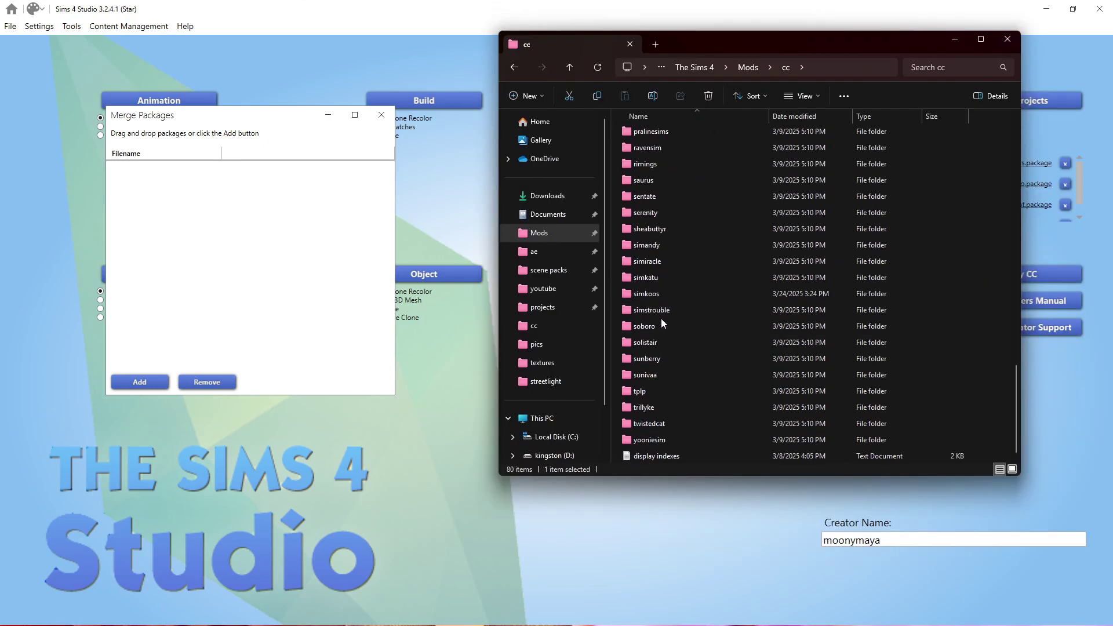
pyautogui.scroll(10, 660, 319)
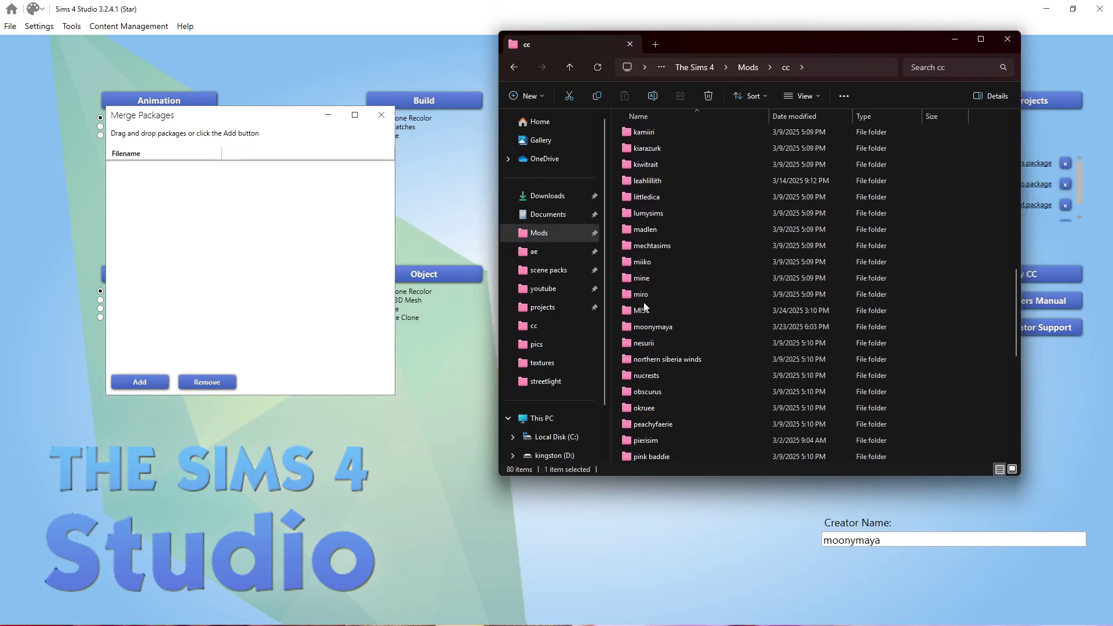
pyautogui.doubleClick(656, 274)
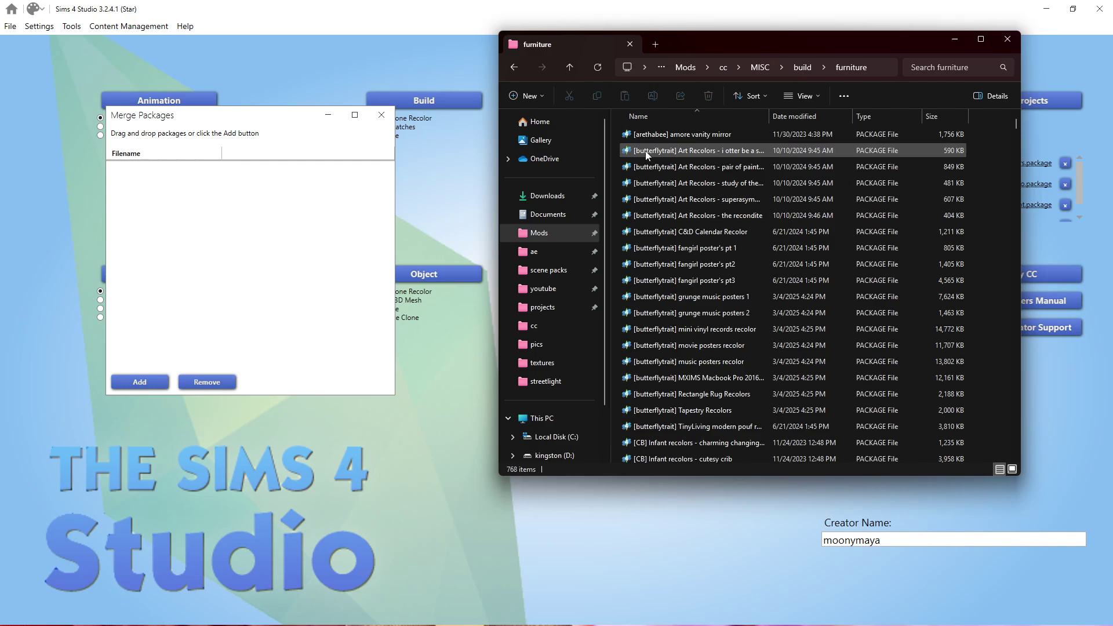
pyautogui.click(646, 150)
pyautogui.keyDown('shift'); pyautogui.click(655, 427); pyautogui.keyUp('shift')
pyautogui.moveTo(700, 252); pyautogui.dragTo(277, 252)
# - Merge the listed packages into a file named trtye in Downloads and dismiss the completion message
pyautogui.click(360, 381)
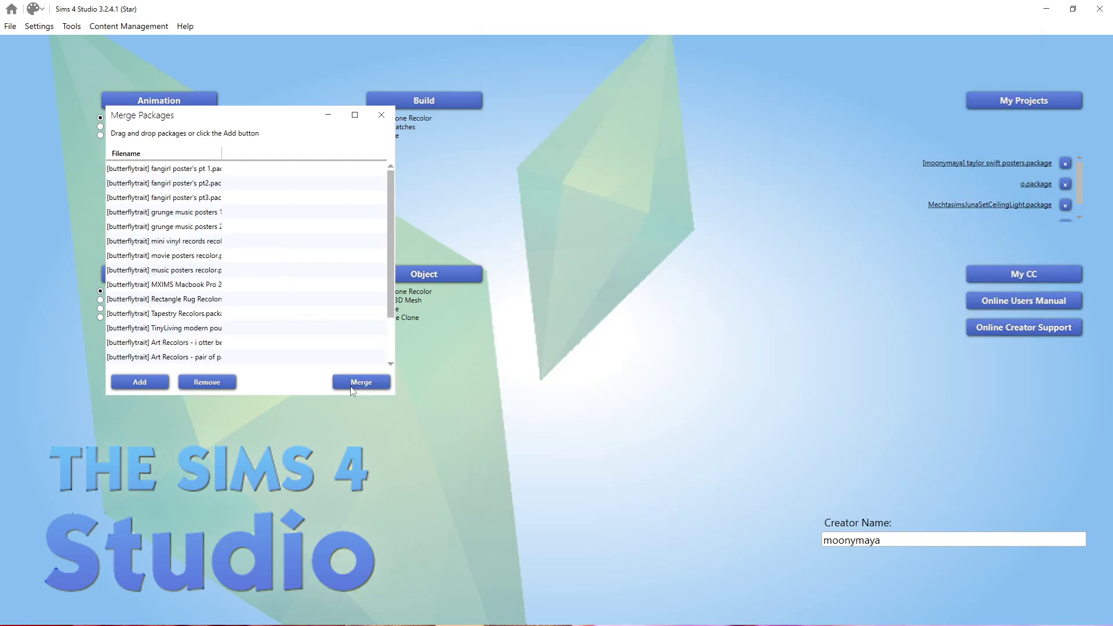
pyautogui.write('test1')
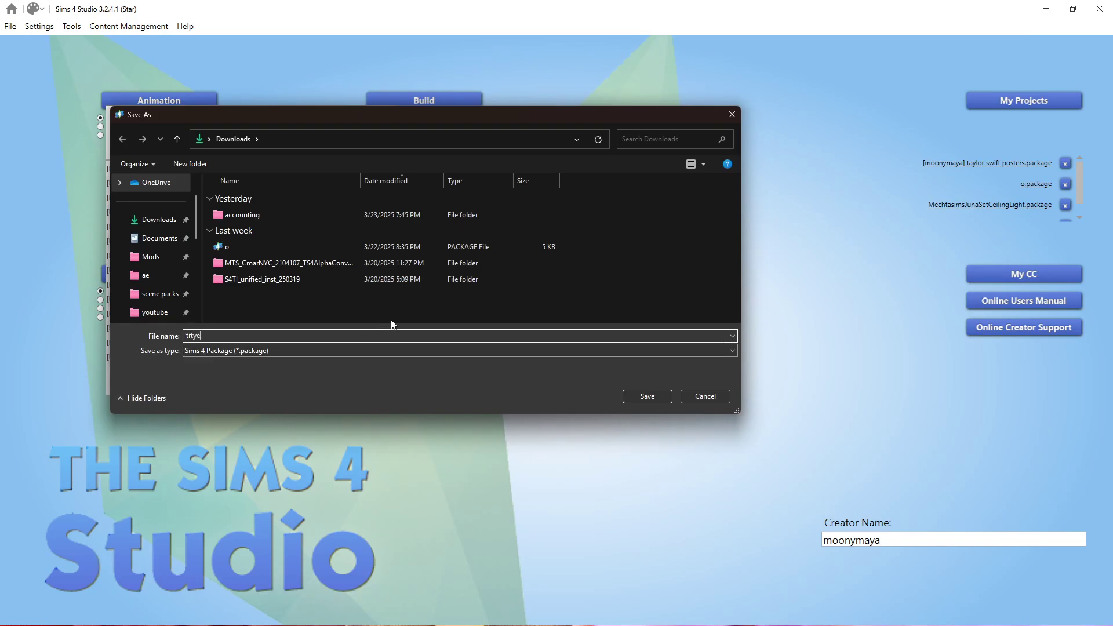
pyautogui.click(639, 397)
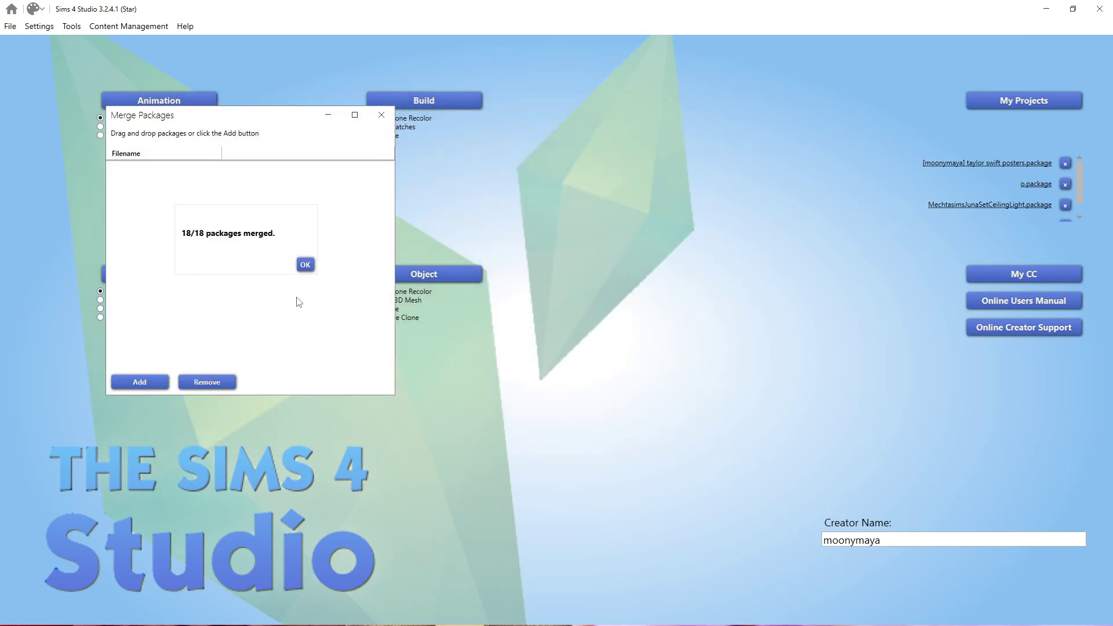
pyautogui.moveTo(278, 236); pyautogui.dragTo(139, 234)
pyautogui.click(222, 235)
pyautogui.click(300, 264)
# - Delete the merged test package trtye from the Downloads folder
pyautogui.press('super+e')
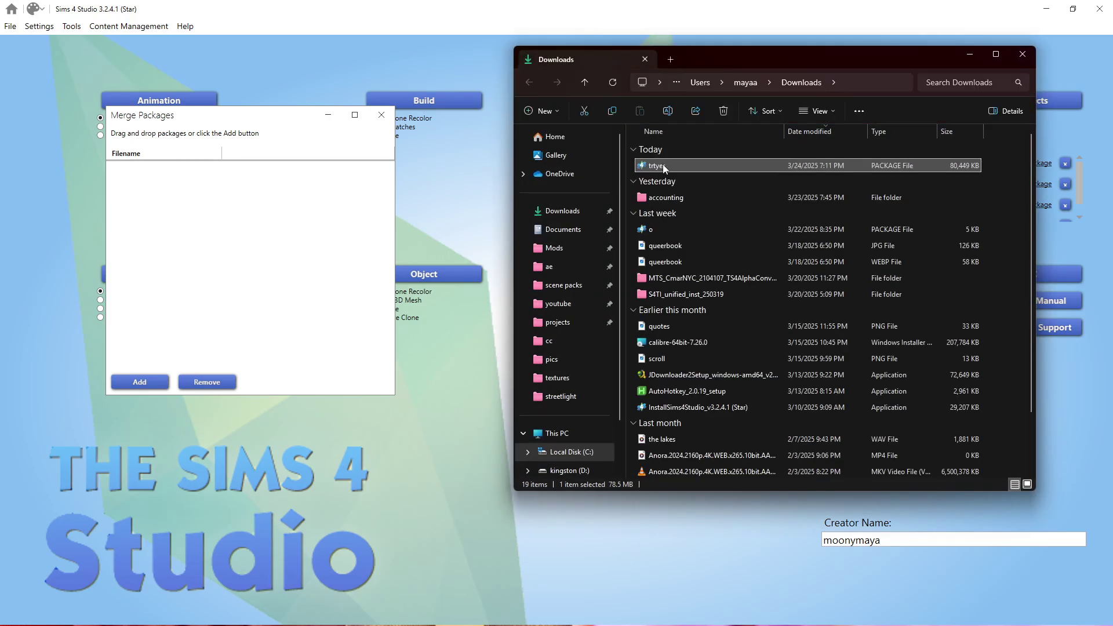
pyautogui.press('Delete')
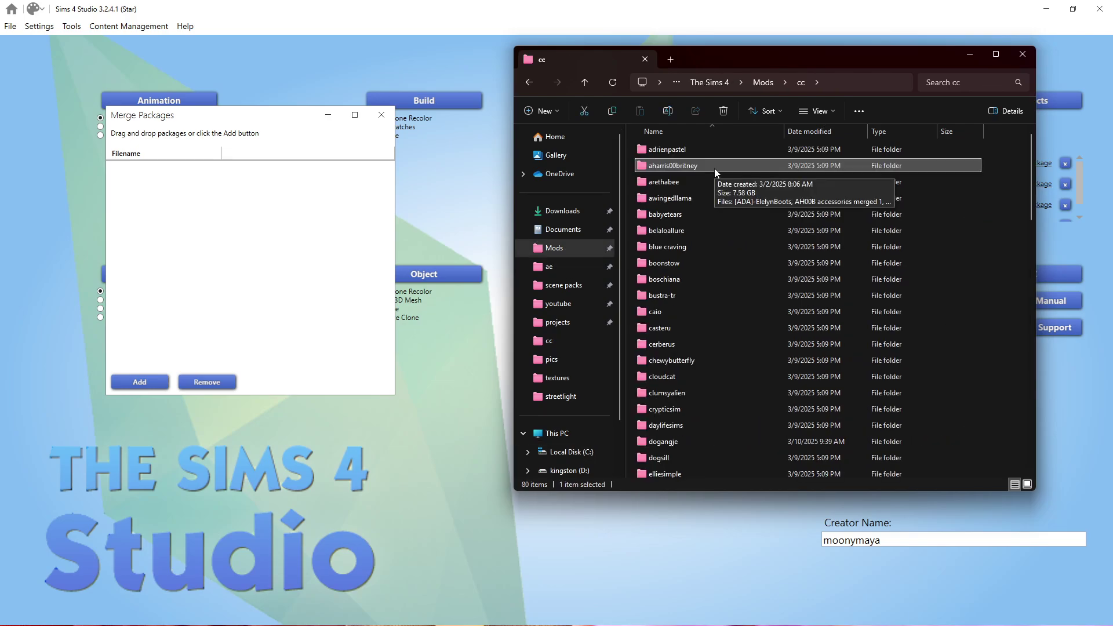
# - Open the aharris00britney folder in cc and point out the AH00B hairs merged 1 and 2 packages
pyautogui.doubleClick(715, 168)
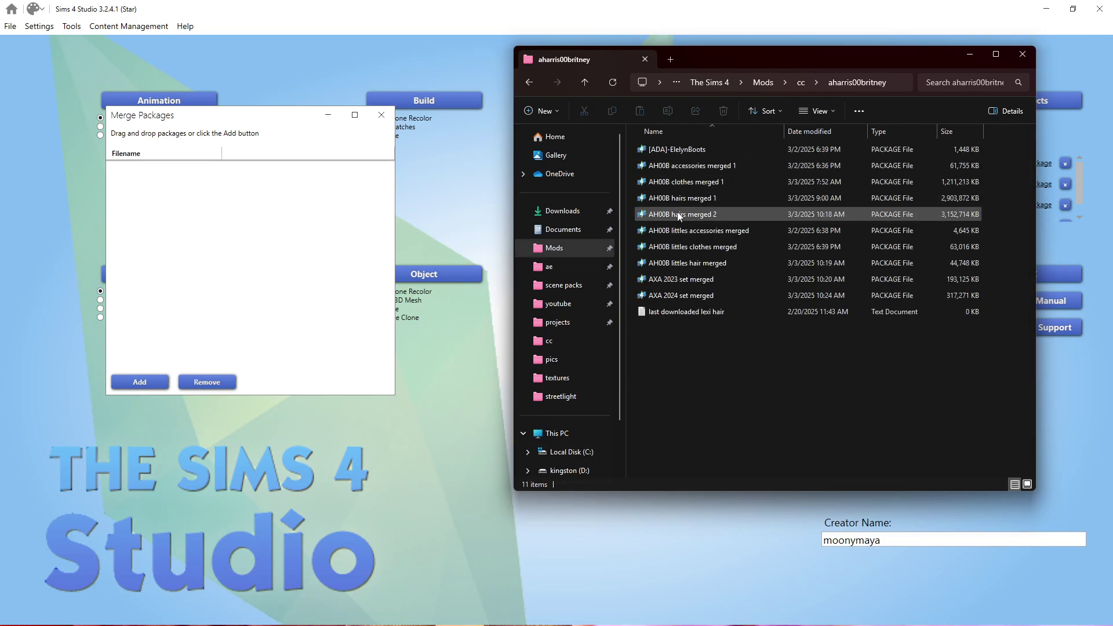
pyautogui.click(667, 200)
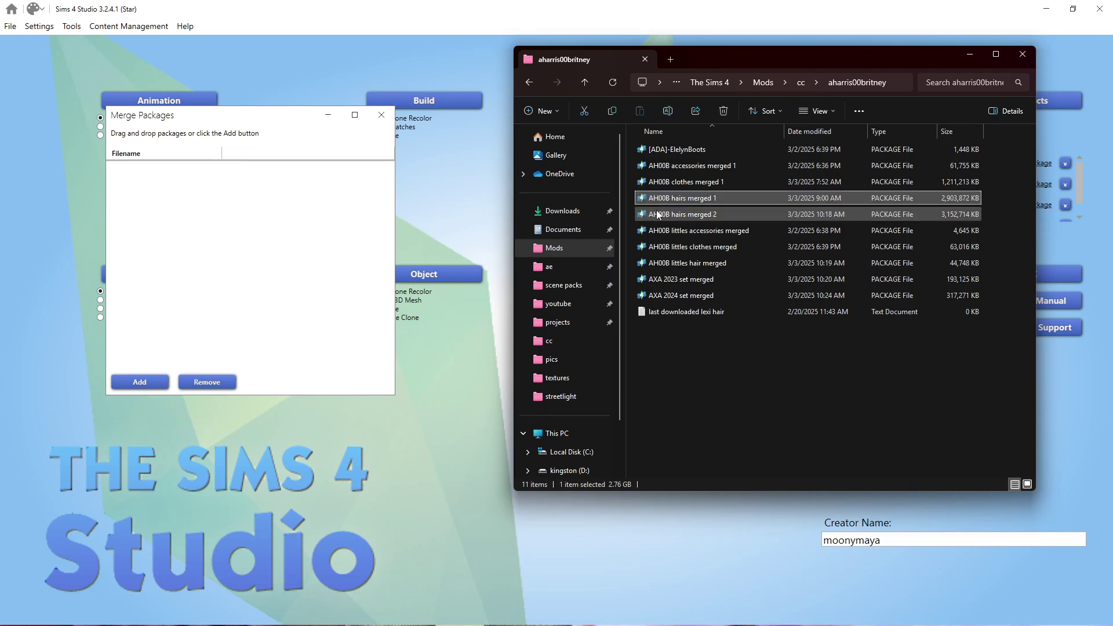
pyautogui.click(660, 215)
pyautogui.click(795, 404)
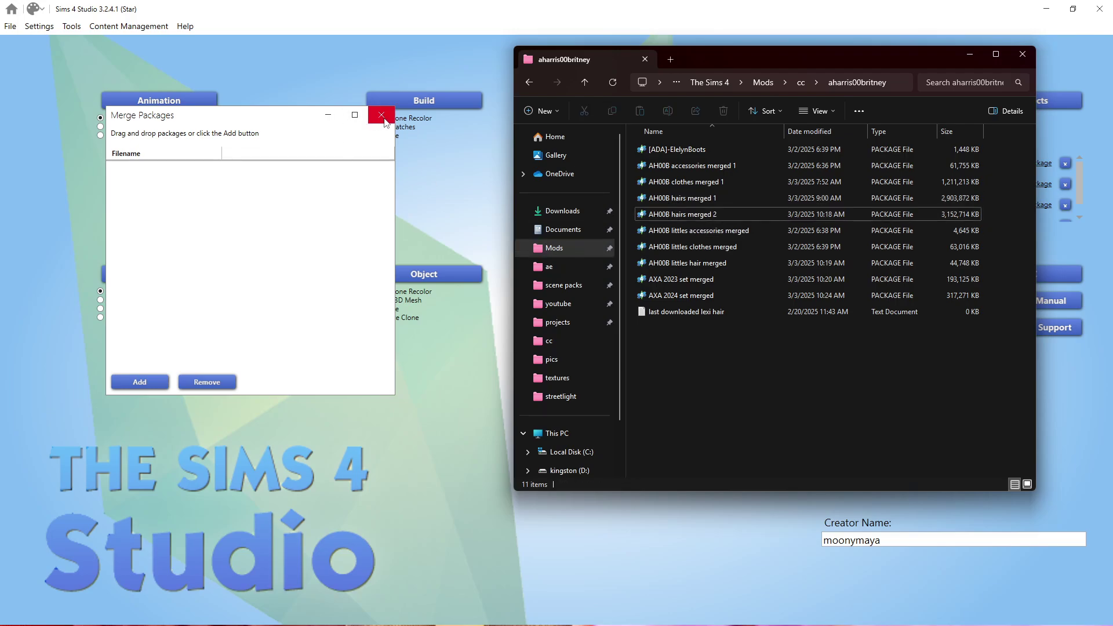
# - Close the Merge Packages window and reposition the File Explorer window over Sims 4 Studio
pyautogui.click(384, 118)
pyautogui.click(384, 118)
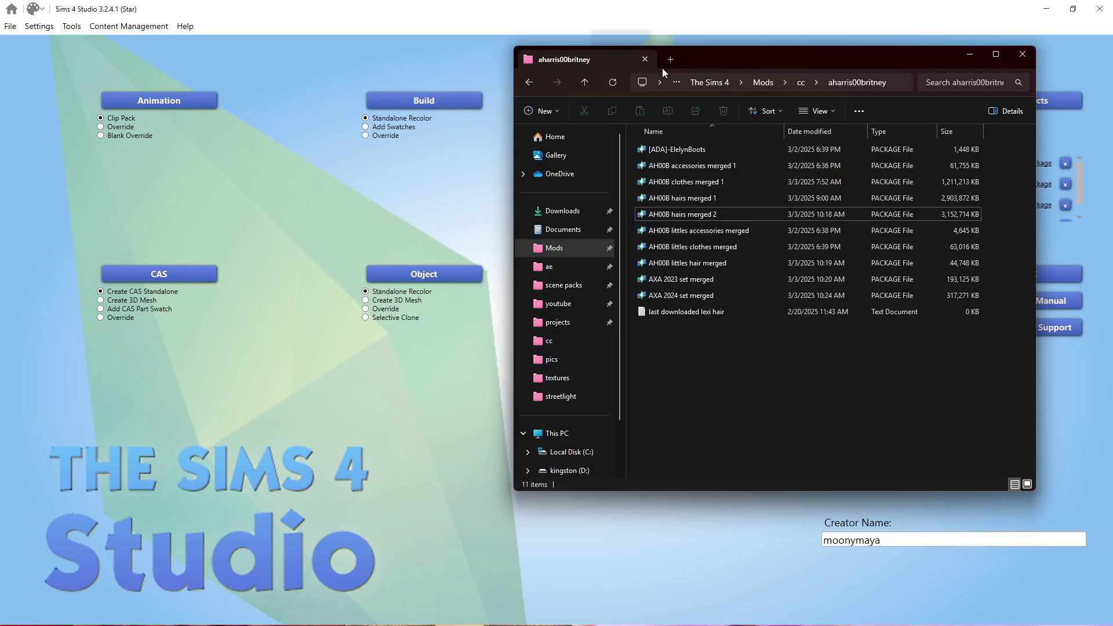
pyautogui.moveTo(689, 58); pyautogui.dragTo(641, 54)
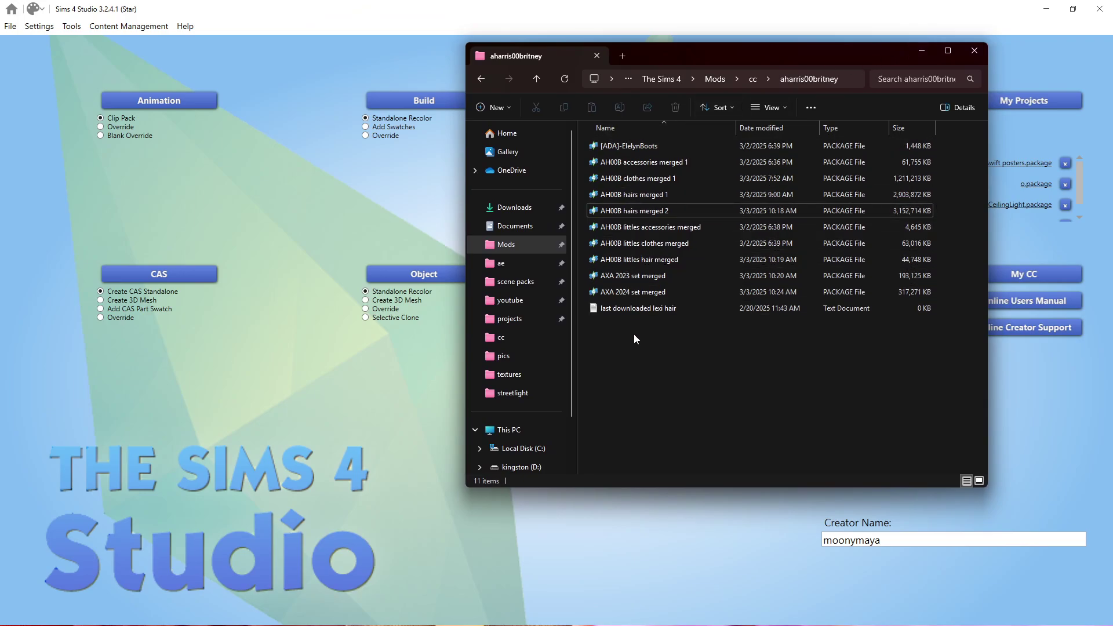
pyautogui.moveTo(732, 58); pyautogui.dragTo(420, 81)
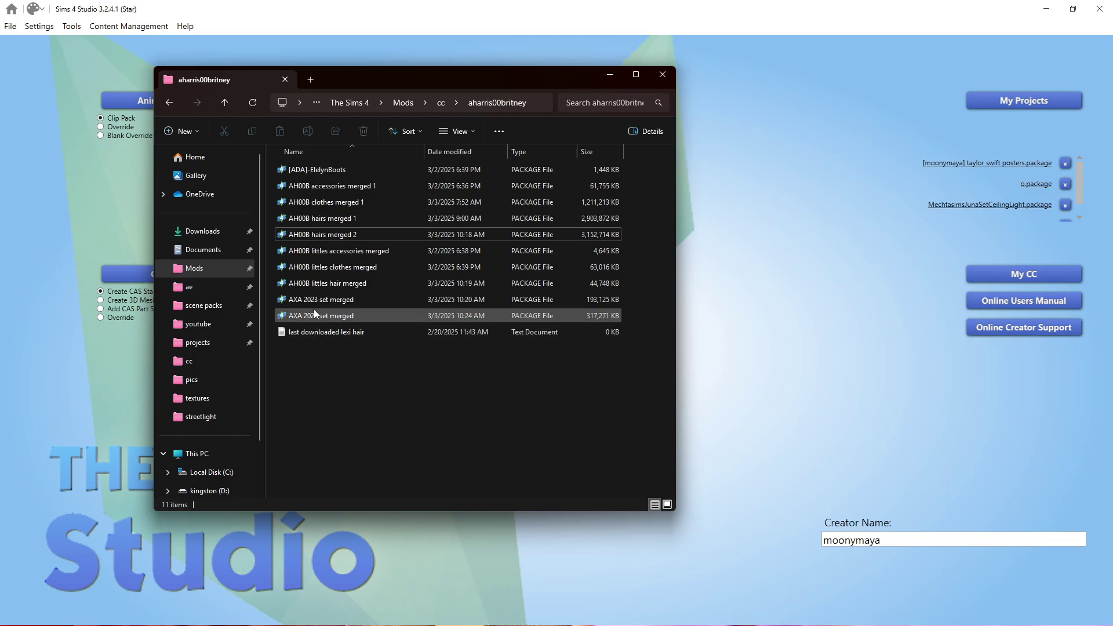
pyautogui.moveTo(339, 77); pyautogui.dragTo(442, 52)
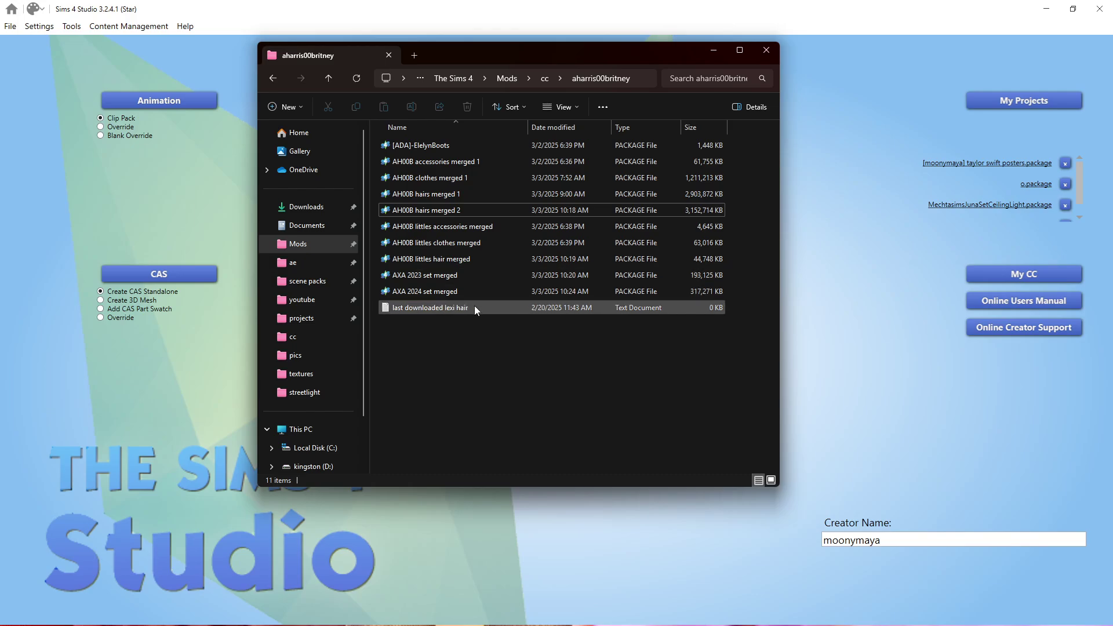
pyautogui.click(443, 309)
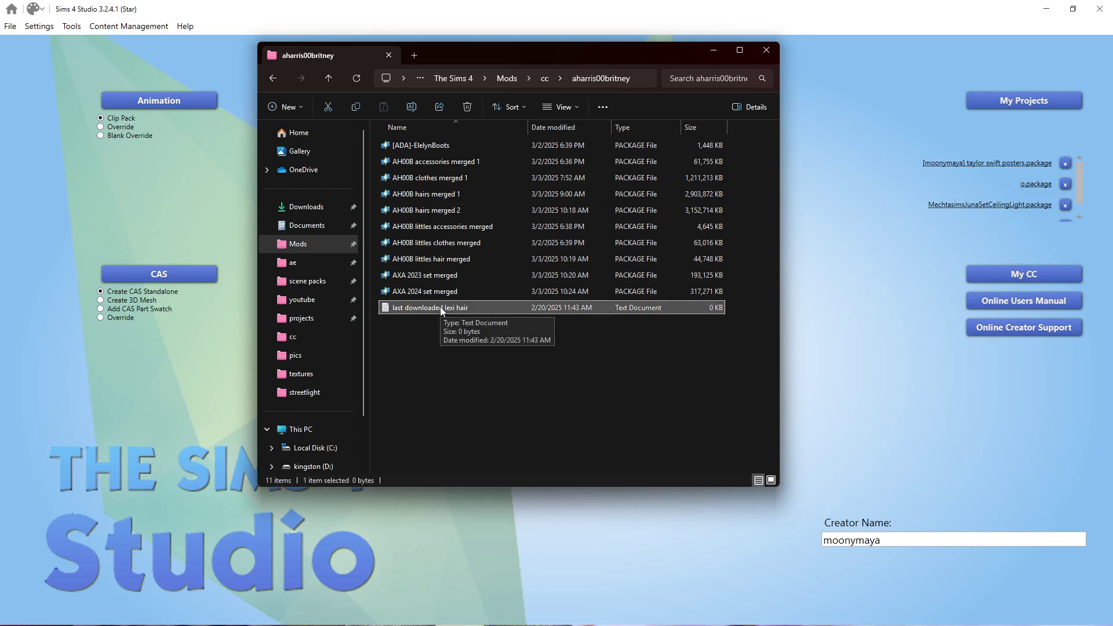
pyautogui.doubleClick(440, 307)
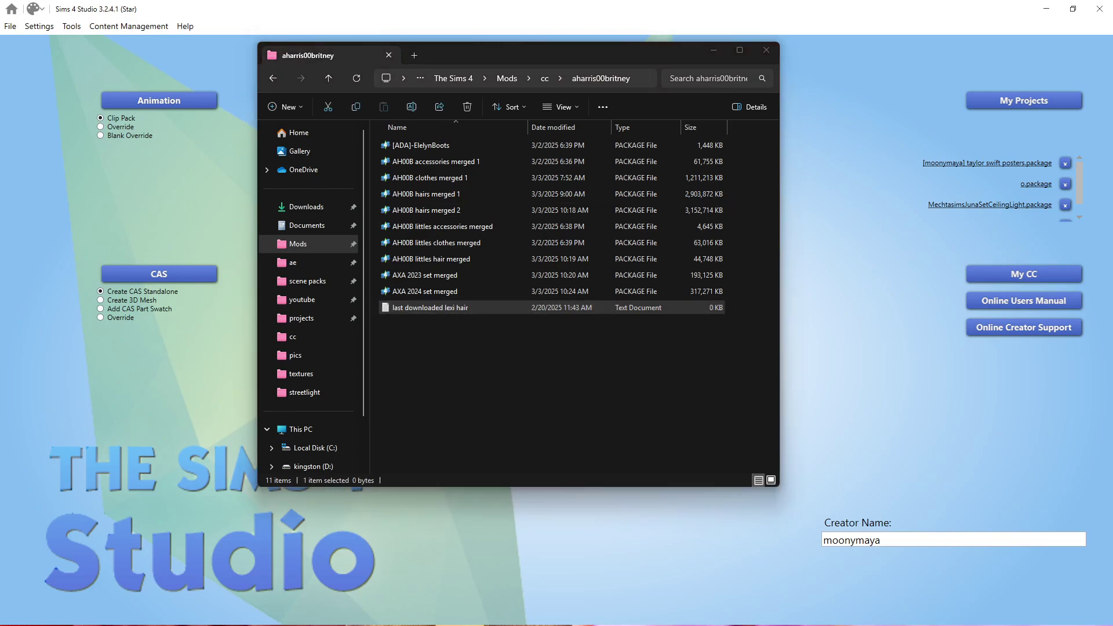
pyautogui.moveTo(1, 165); pyautogui.dragTo(861, 257)
pyautogui.click(944, 254)
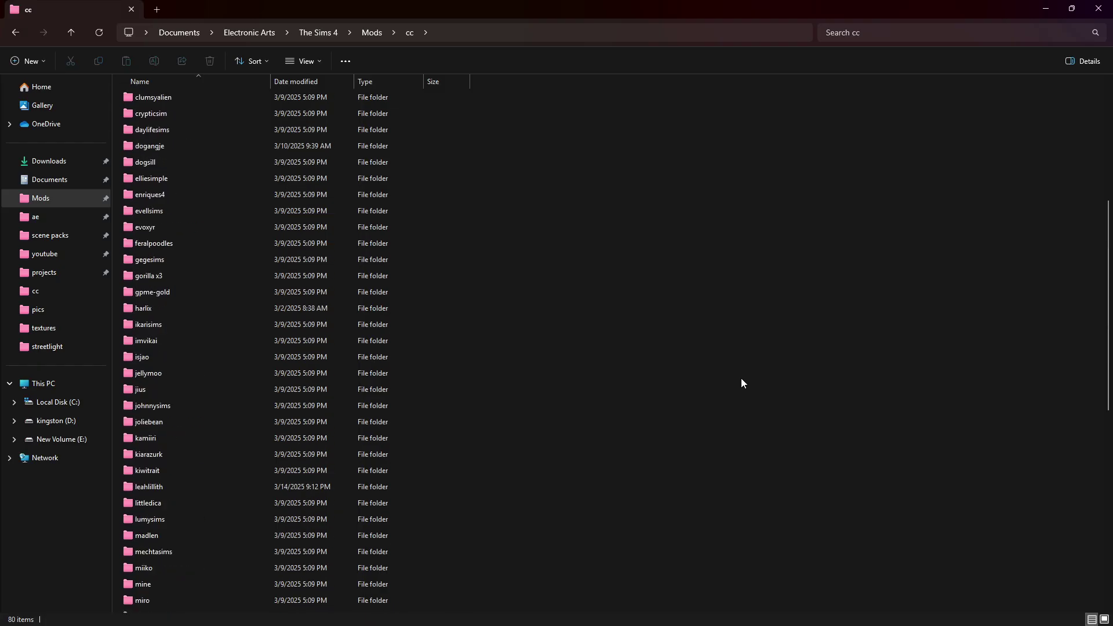
# - Go from the cc folder up to Mods, open the ui cheats folder to view its files, and return to Mods
pyautogui.scroll(5, 741, 382)
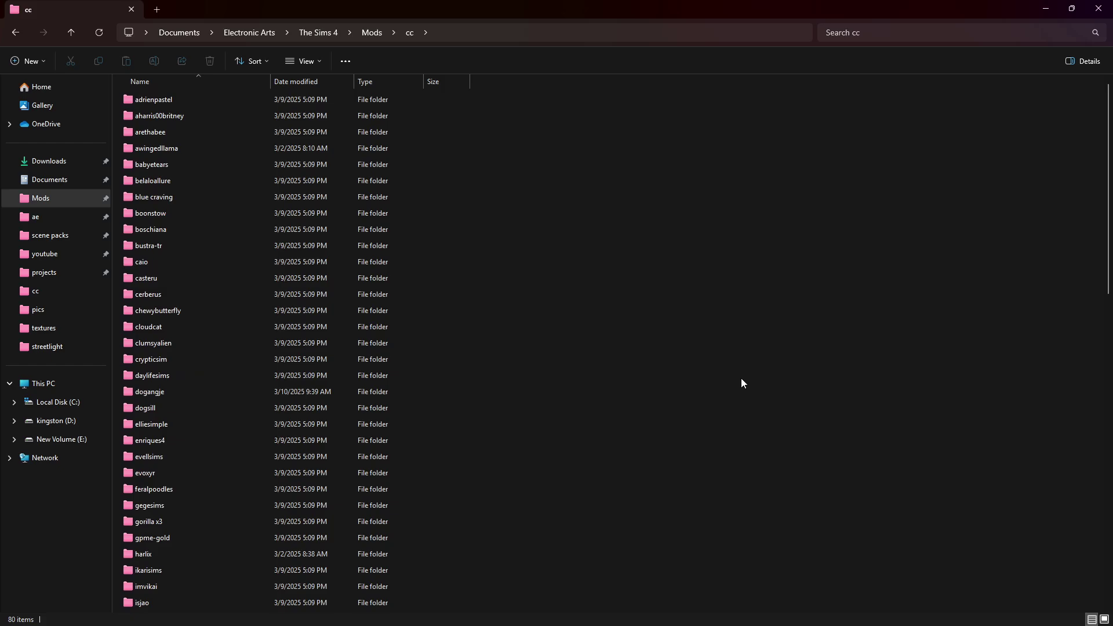
pyautogui.click(374, 34)
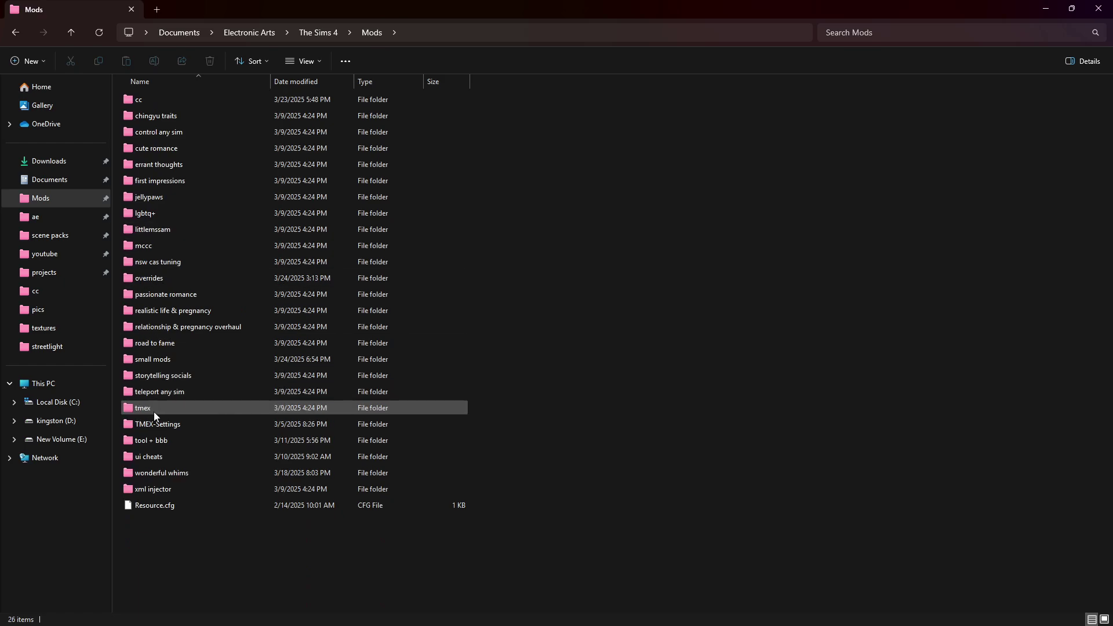
pyautogui.doubleClick(168, 458)
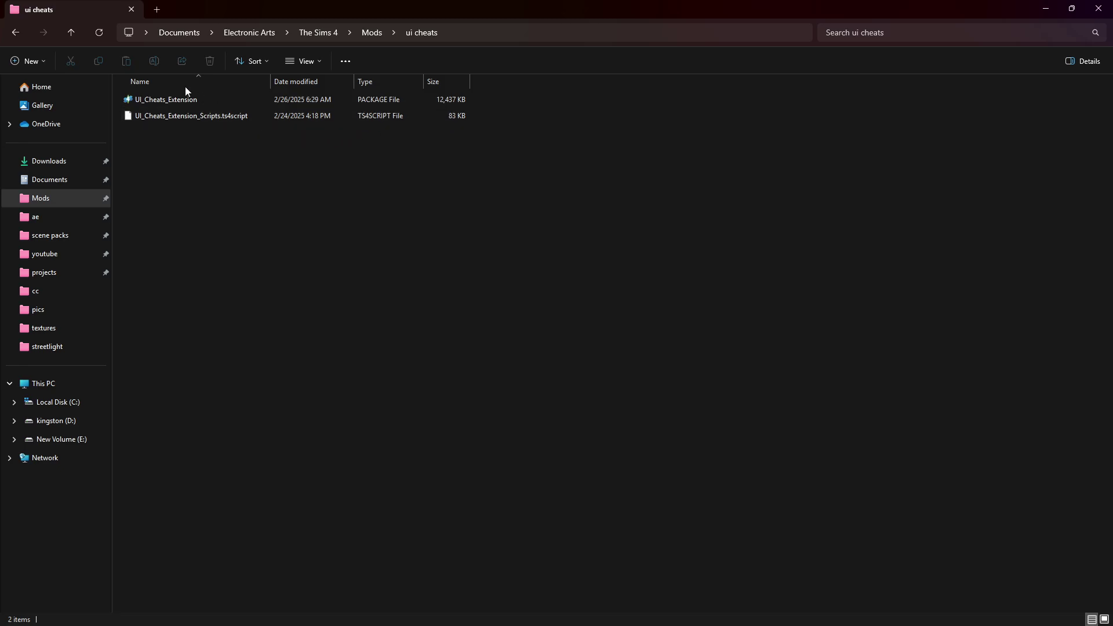
pyautogui.click(72, 34)
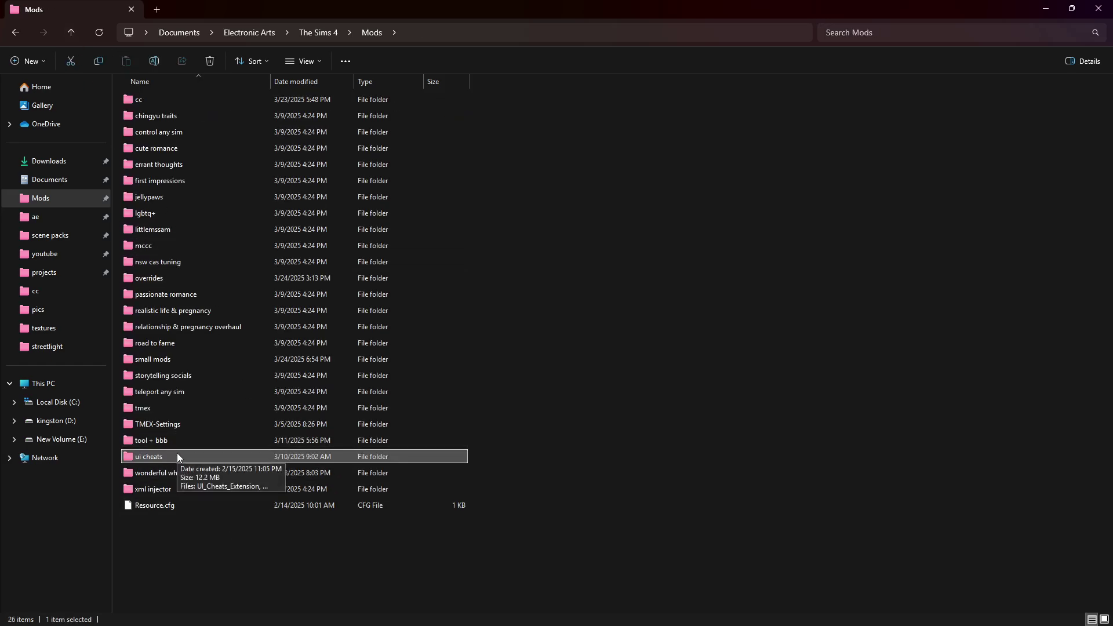
# - Move the ui cheats folder into wonderful whims and open it there to show its files one level too deep
pyautogui.moveTo(177, 454); pyautogui.dragTo(186, 480)
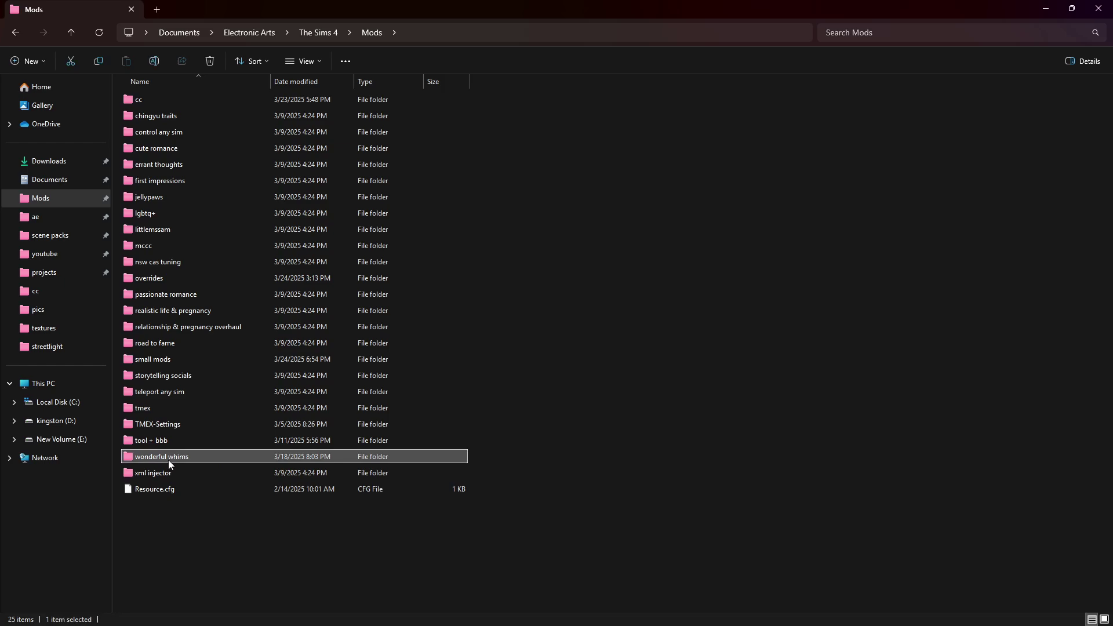
pyautogui.doubleClick(168, 460)
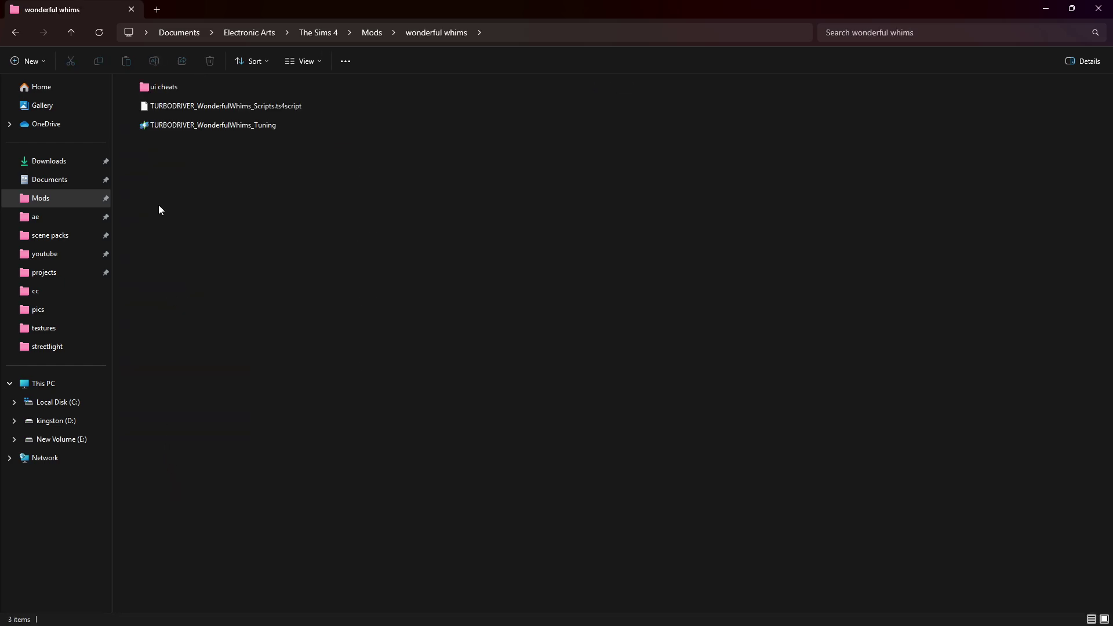
pyautogui.doubleClick(206, 88)
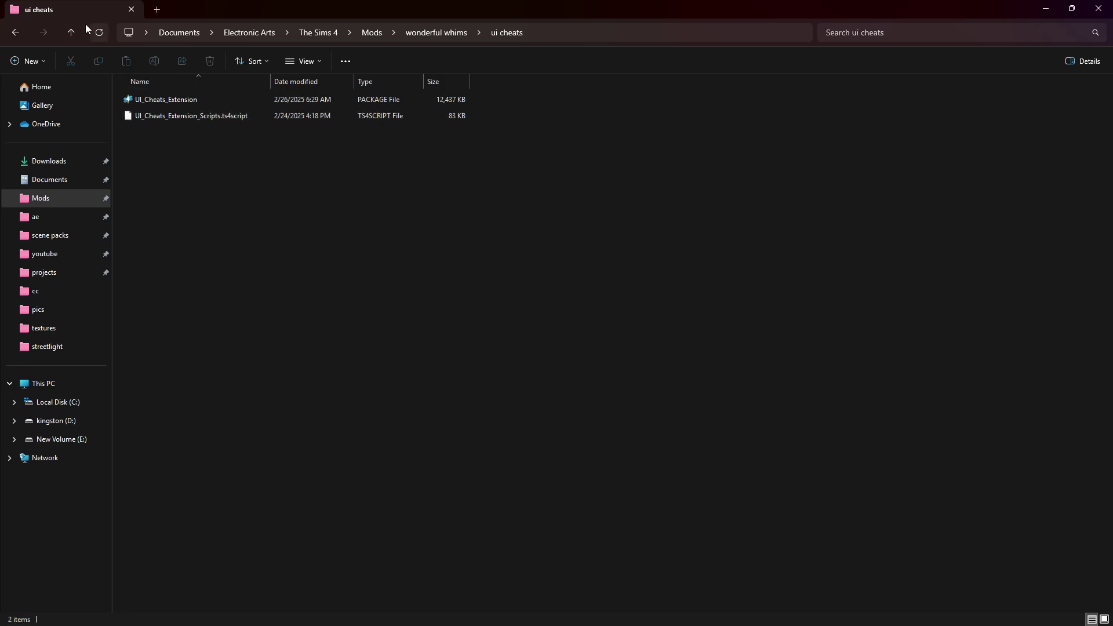
# - Move the ui cheats folder from wonderful whims back into the Mods folder and refresh the listing
pyautogui.click(71, 32)
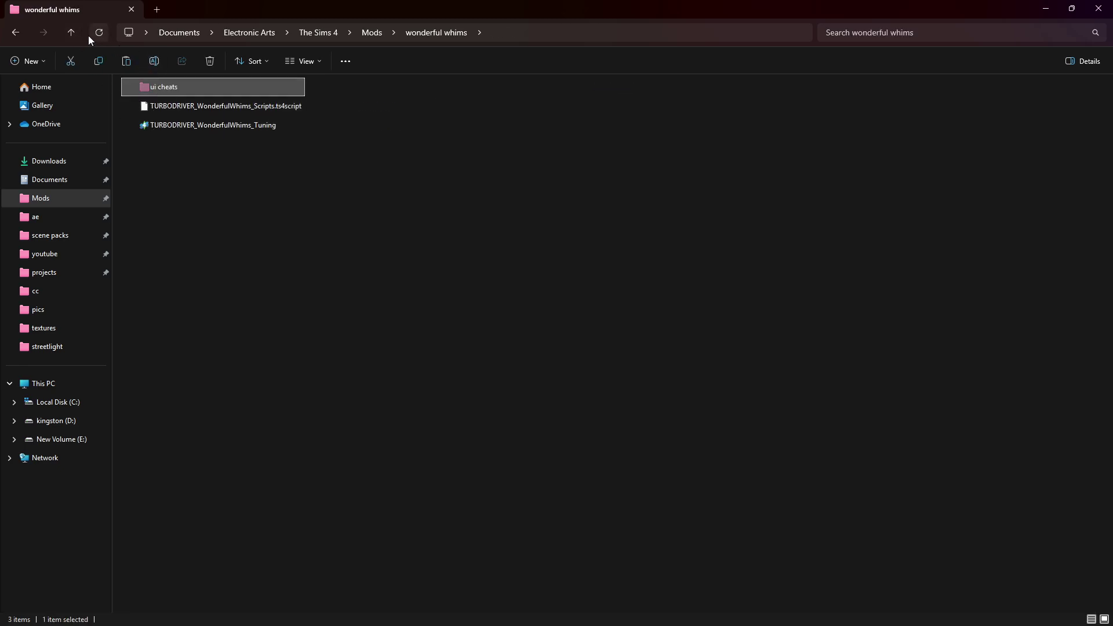
pyautogui.click(71, 33)
pyautogui.click(211, 510)
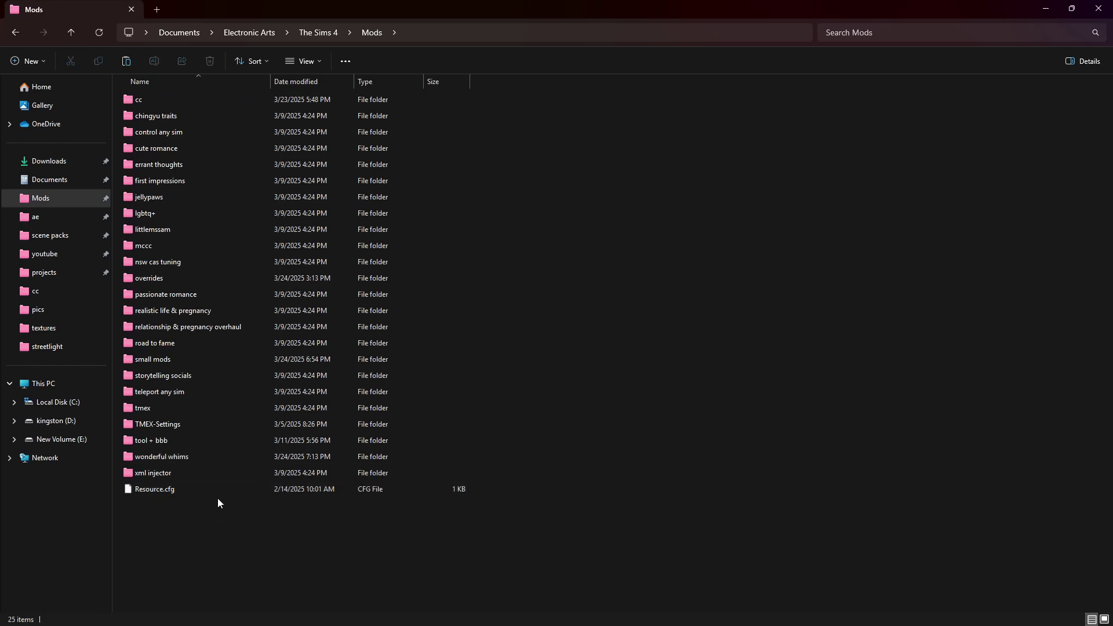
pyautogui.click(126, 61)
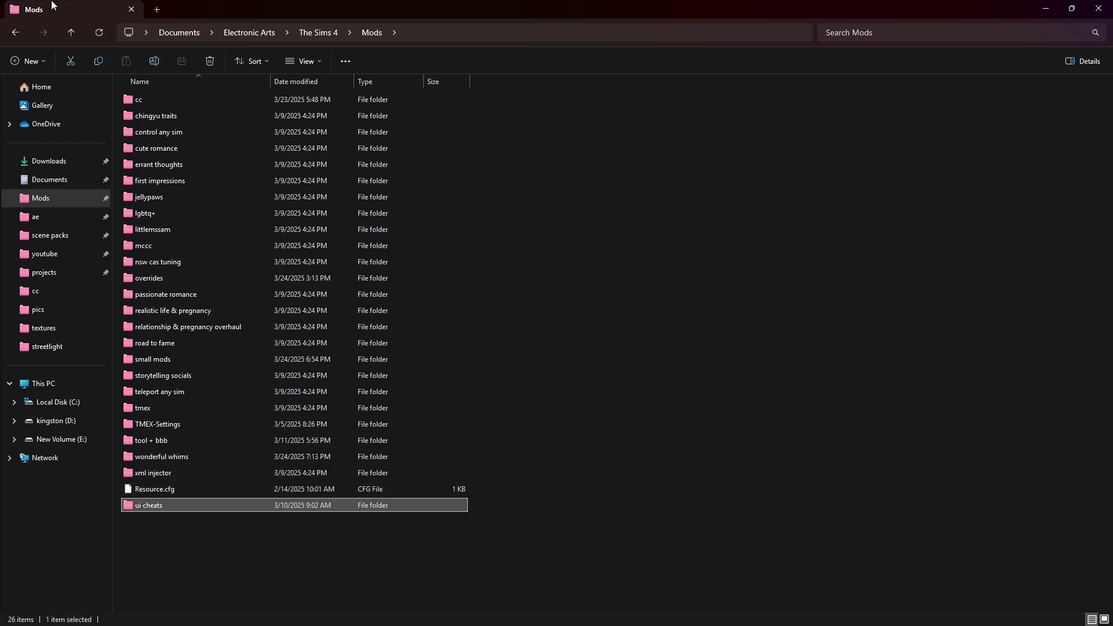
pyautogui.click(98, 32)
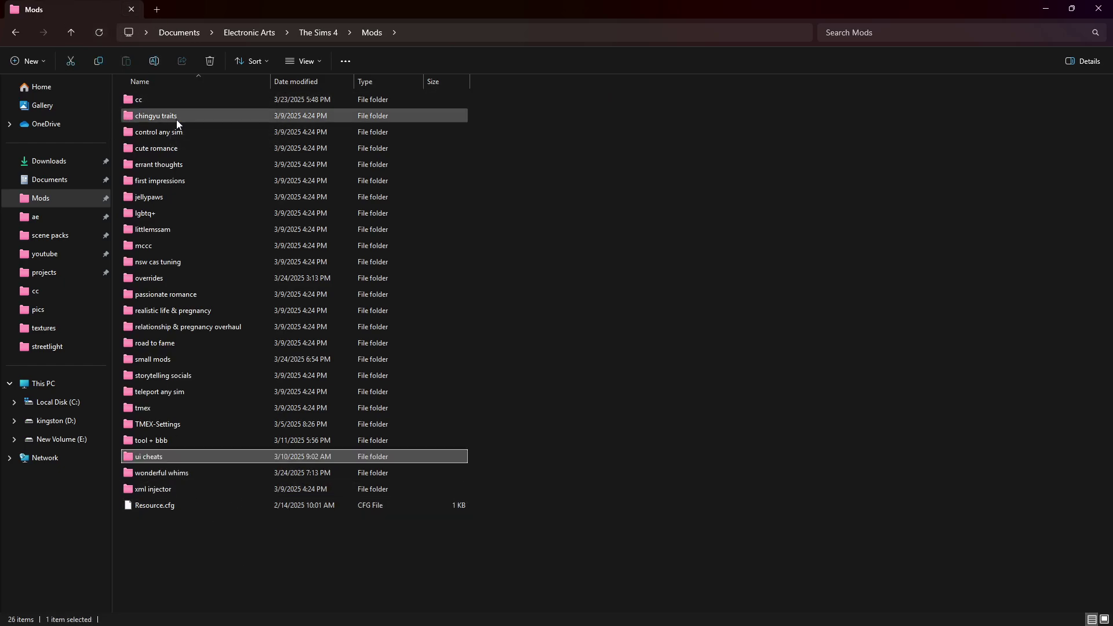
pyautogui.click(763, 346)
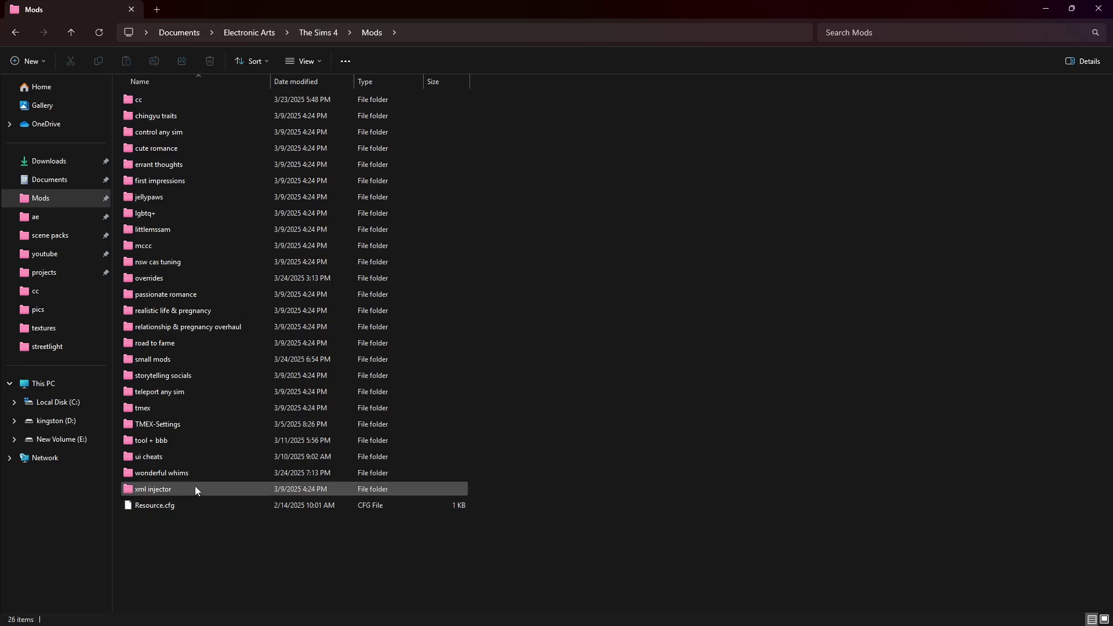
# - Open the chat pack folder inside small mods to view its packages, and return to small mods
pyautogui.doubleClick(163, 363)
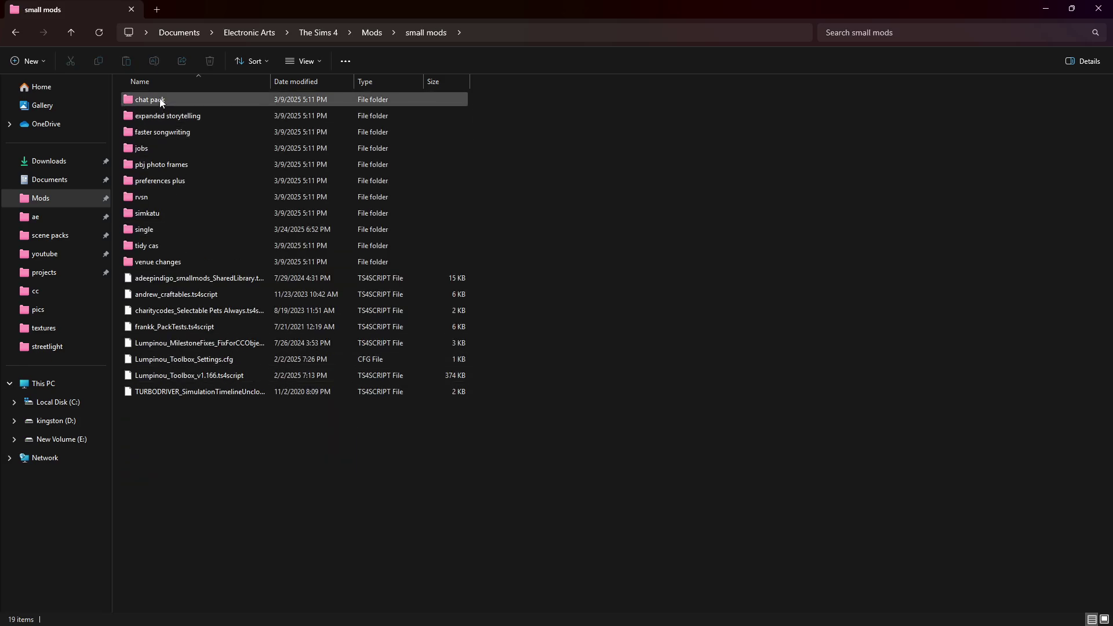
pyautogui.doubleClick(161, 101)
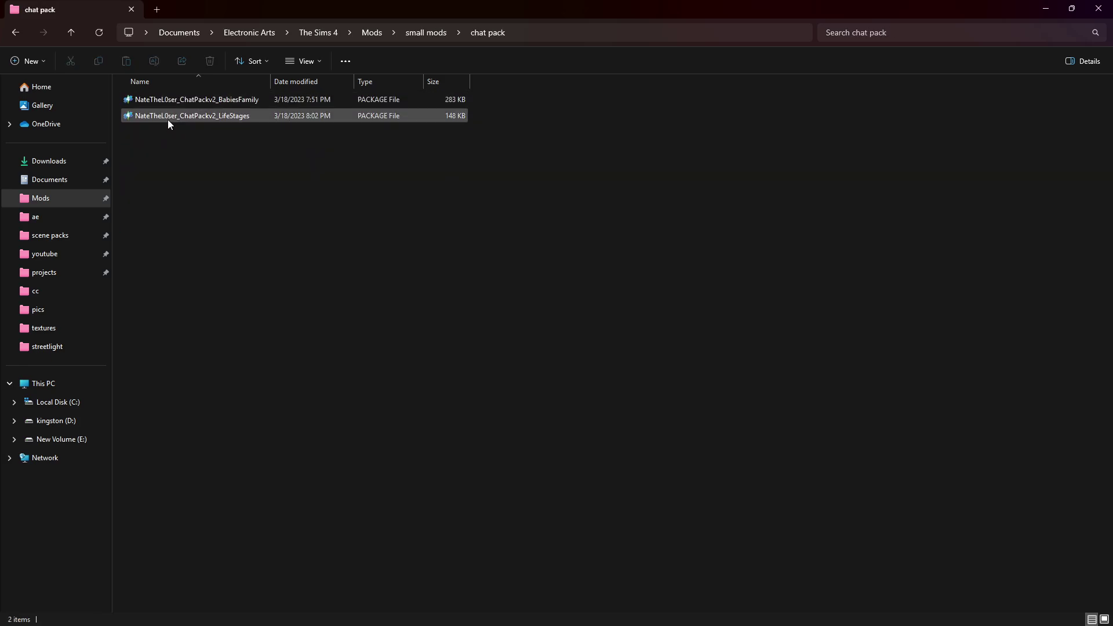
pyautogui.click(71, 29)
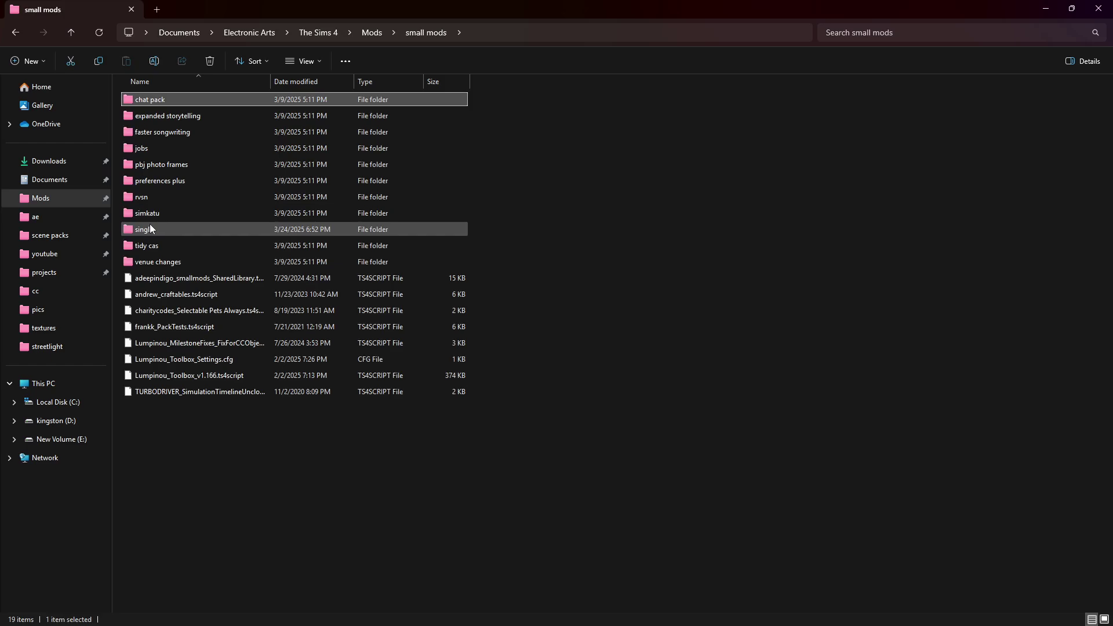
# - Look through the package files in the single folder of small mods, and go back up to Mods
pyautogui.doubleClick(149, 228)
pyautogui.scroll(-5, 233, 182)
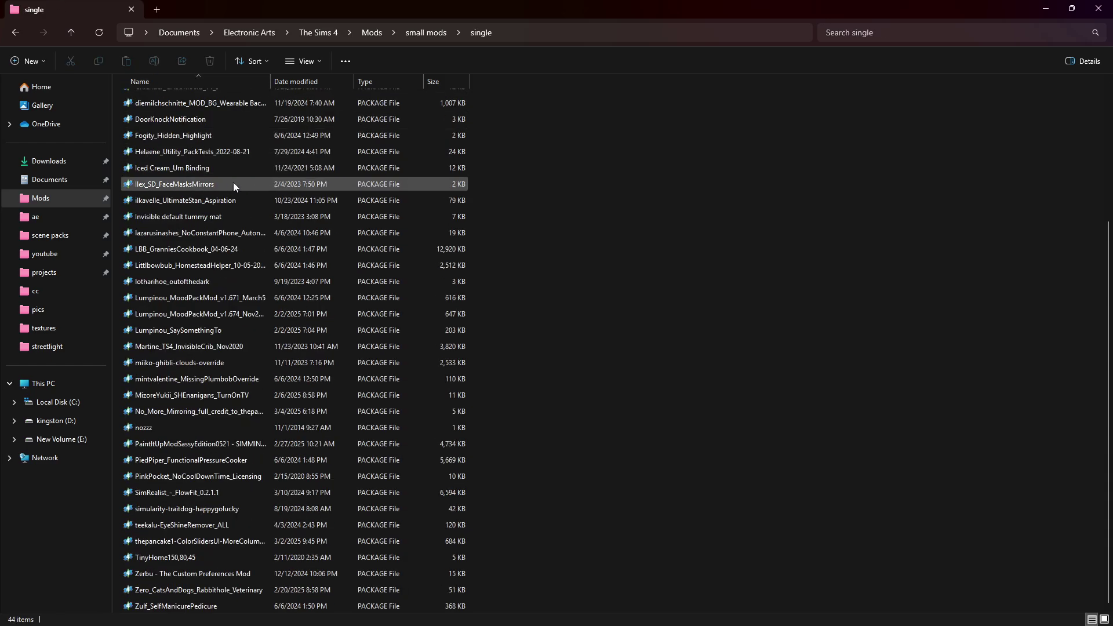
pyautogui.scroll(5, 273, 301)
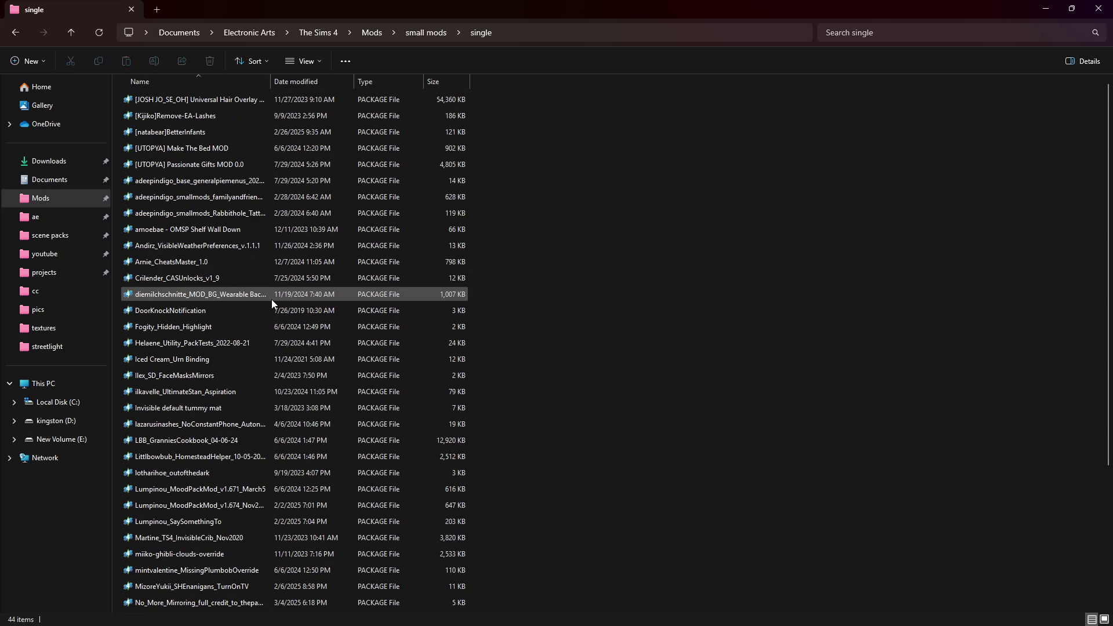
pyautogui.click(78, 32)
pyautogui.moveTo(239, 445); pyautogui.dragTo(283, 482)
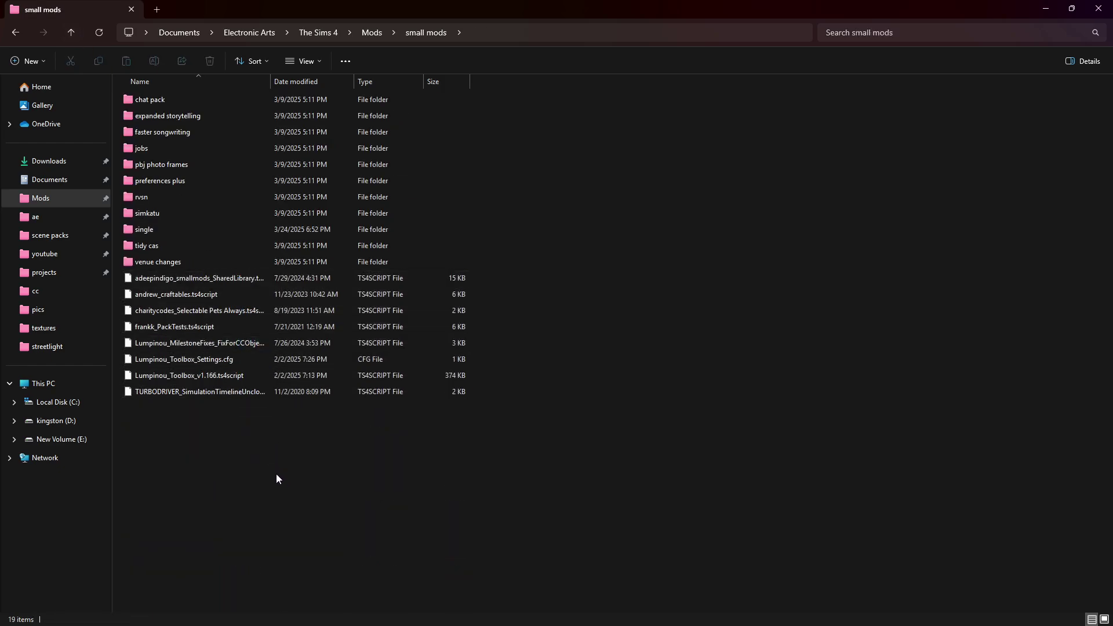
pyautogui.moveTo(235, 441); pyautogui.dragTo(258, 495)
pyautogui.click(73, 32)
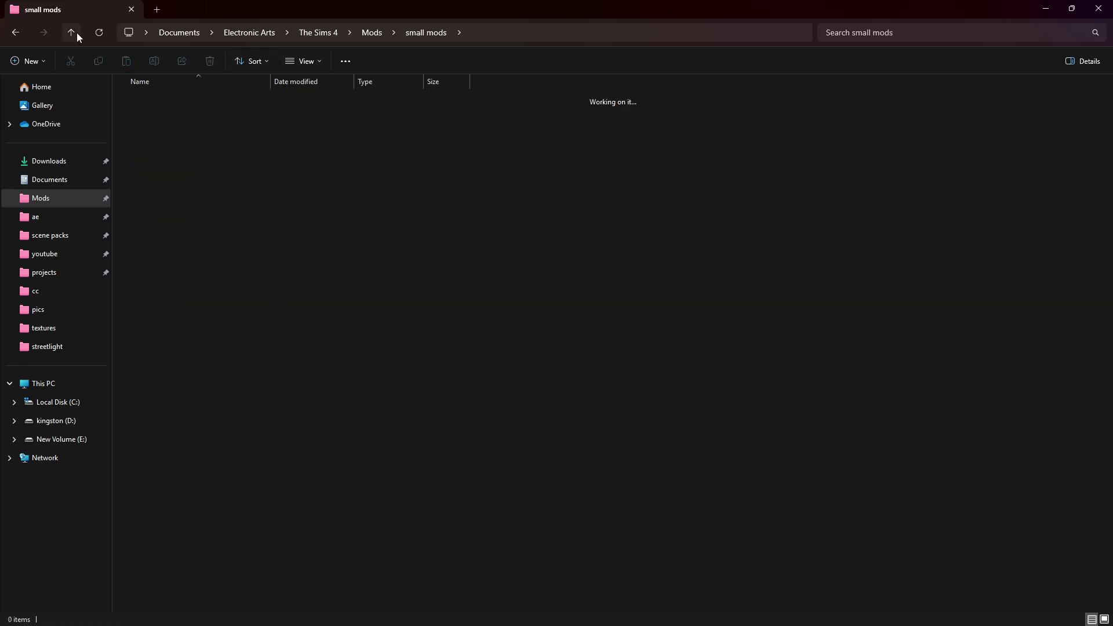
pyautogui.click(601, 314)
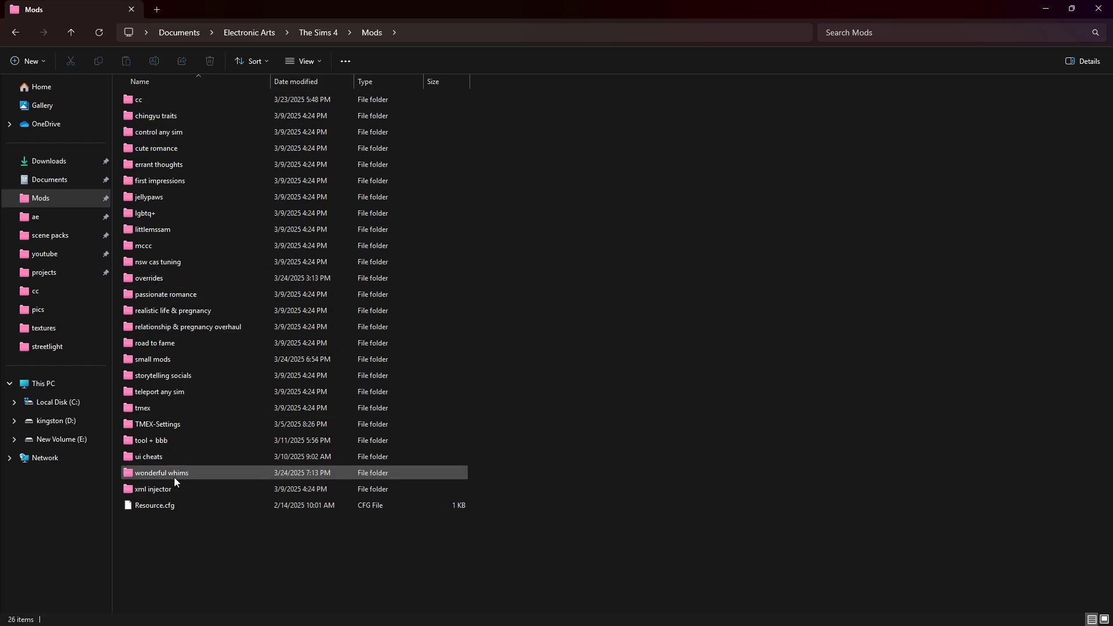
# - View the contents of the ui cheats and mccc folders in Mods, returning to Mods after each one
pyautogui.doubleClick(171, 456)
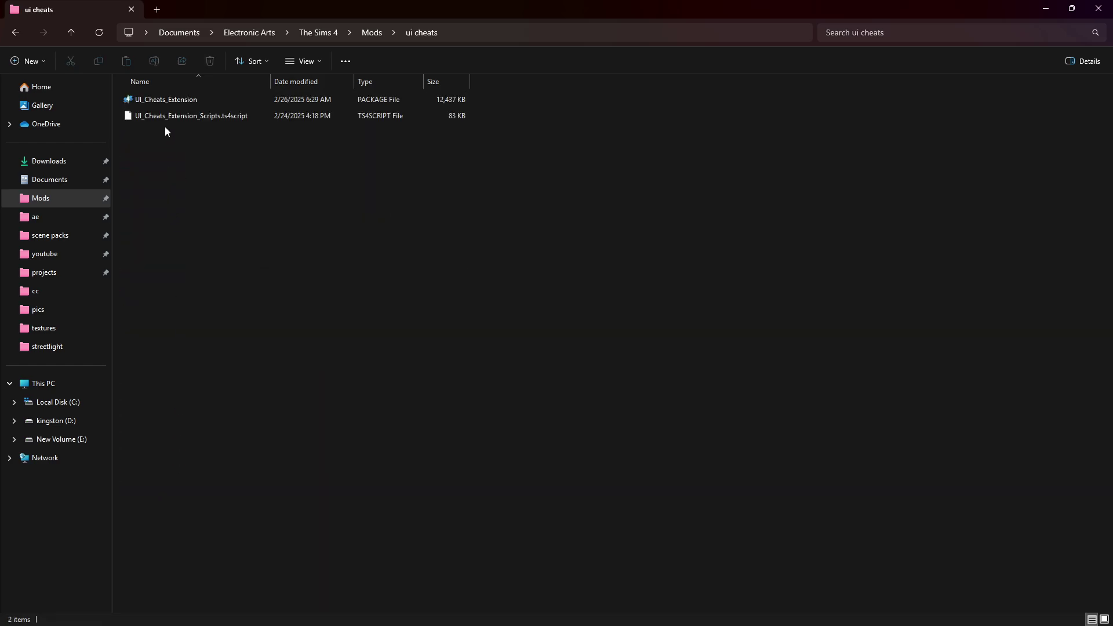
pyautogui.click(74, 32)
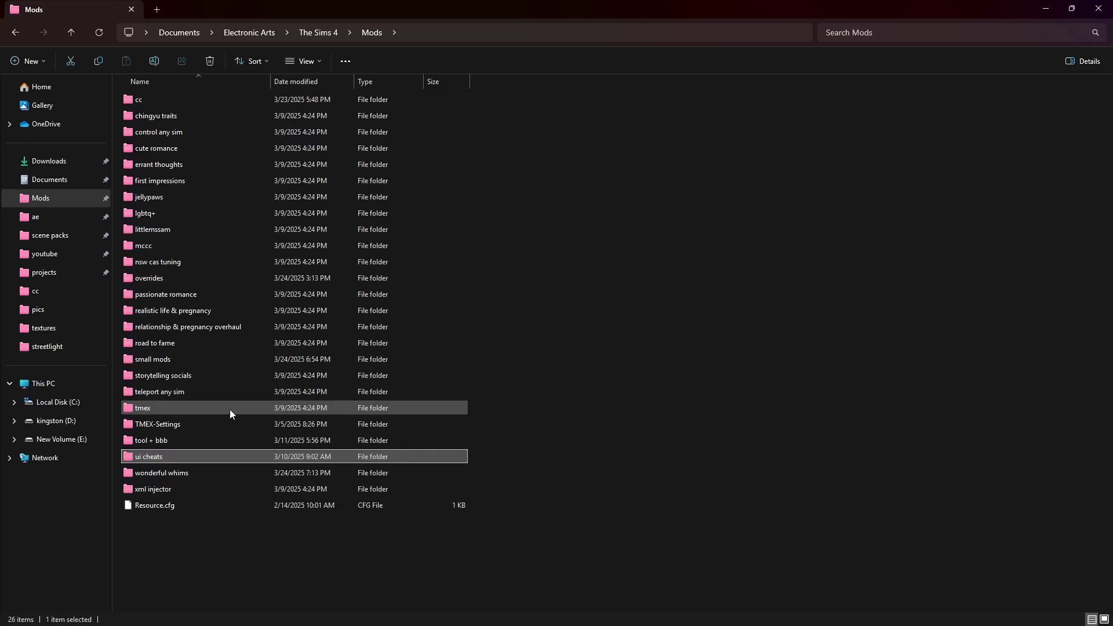
pyautogui.doubleClick(161, 248)
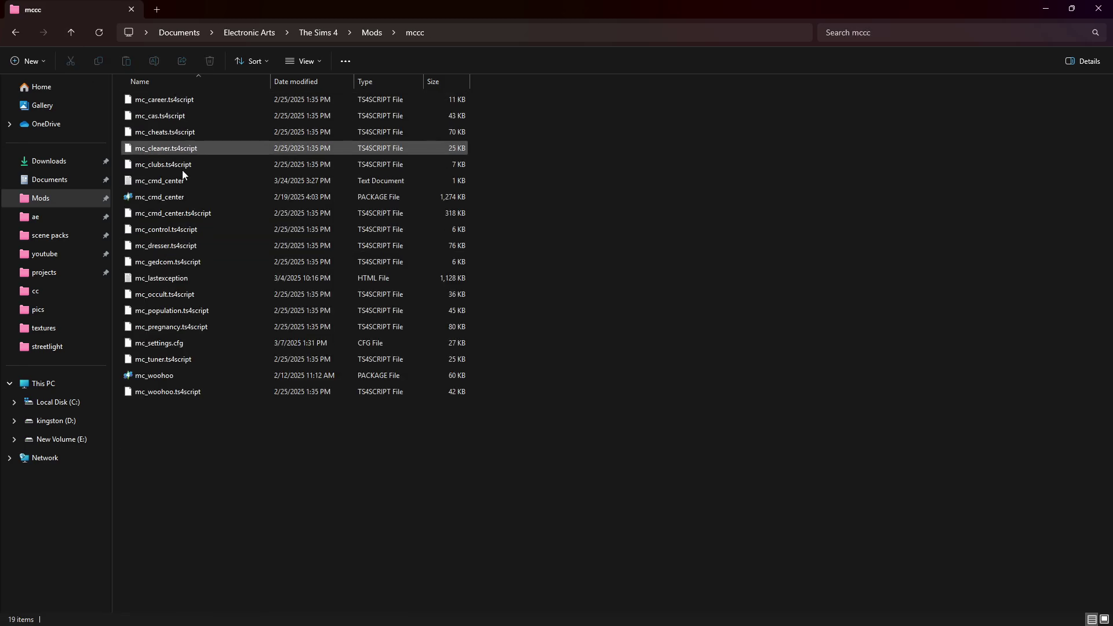
pyautogui.click(70, 37)
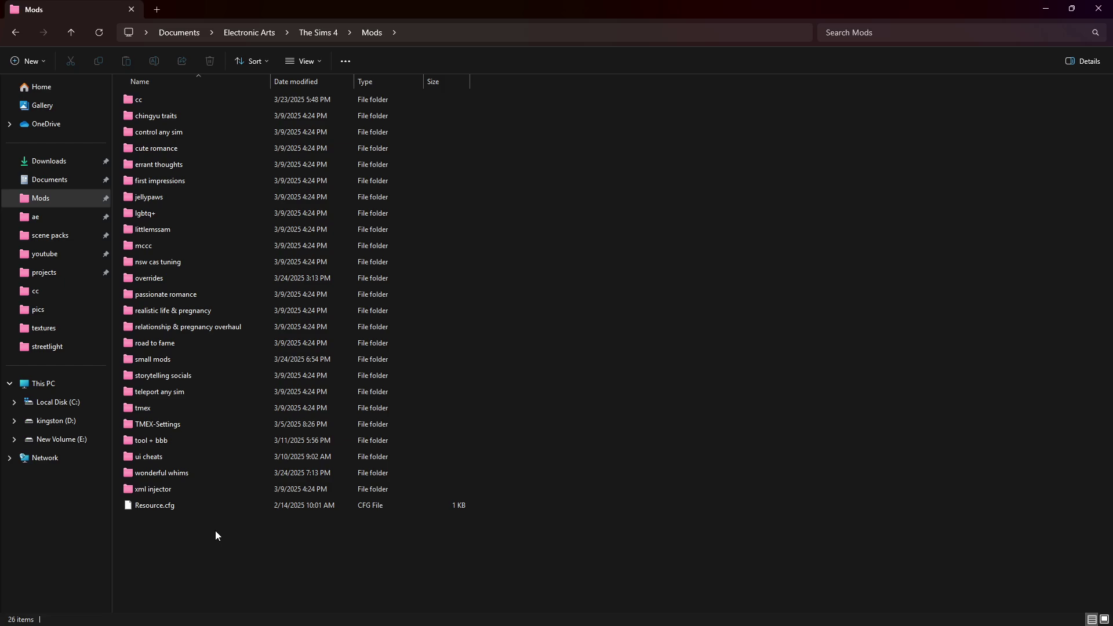
# - Open the overrides folder in Mods and view the contents of its cas defaults and aesthetics subfolders
pyautogui.doubleClick(148, 279)
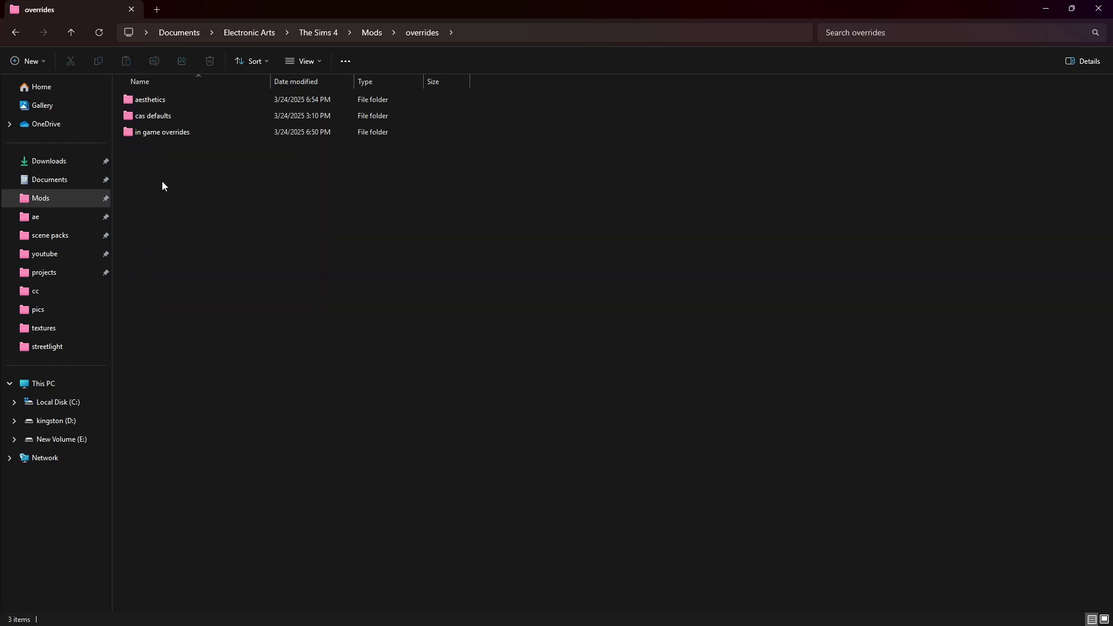
pyautogui.doubleClick(159, 118)
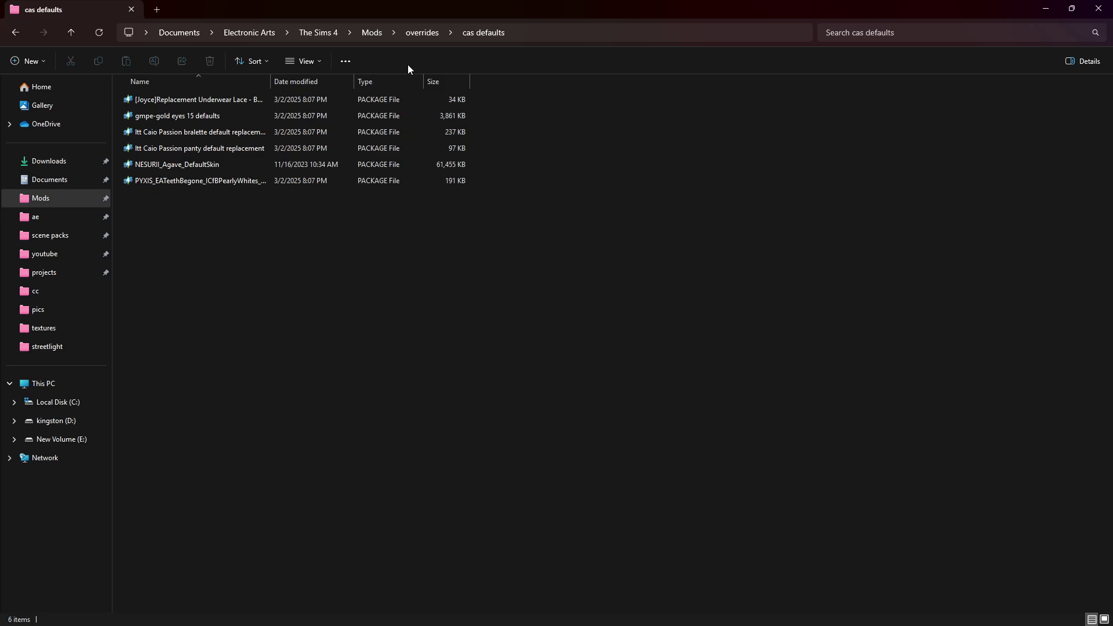
pyautogui.click(412, 34)
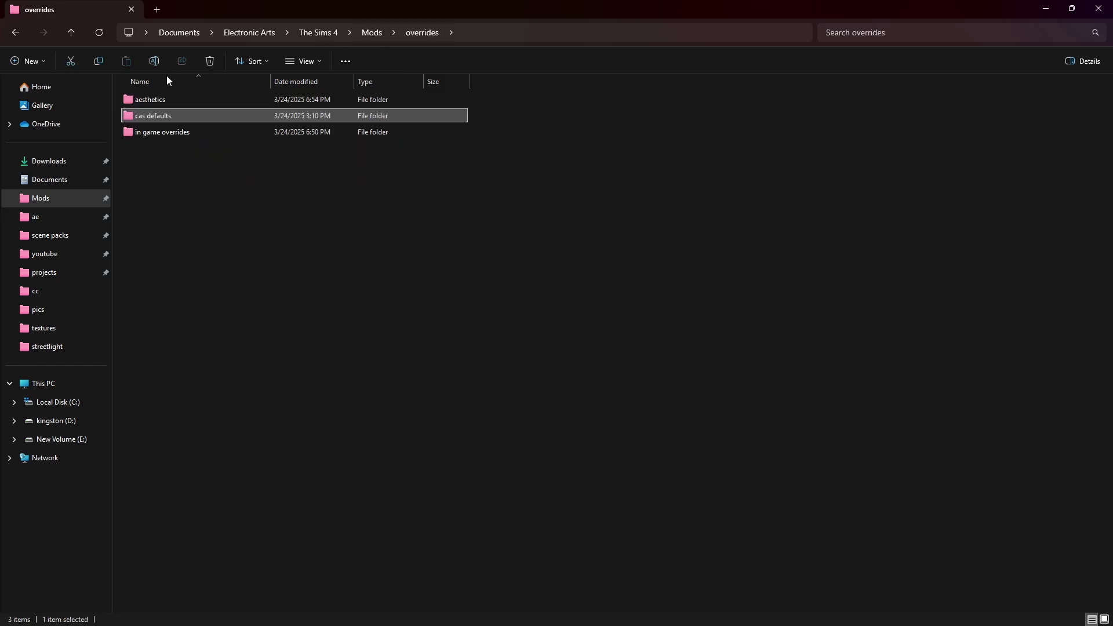
pyautogui.doubleClick(167, 99)
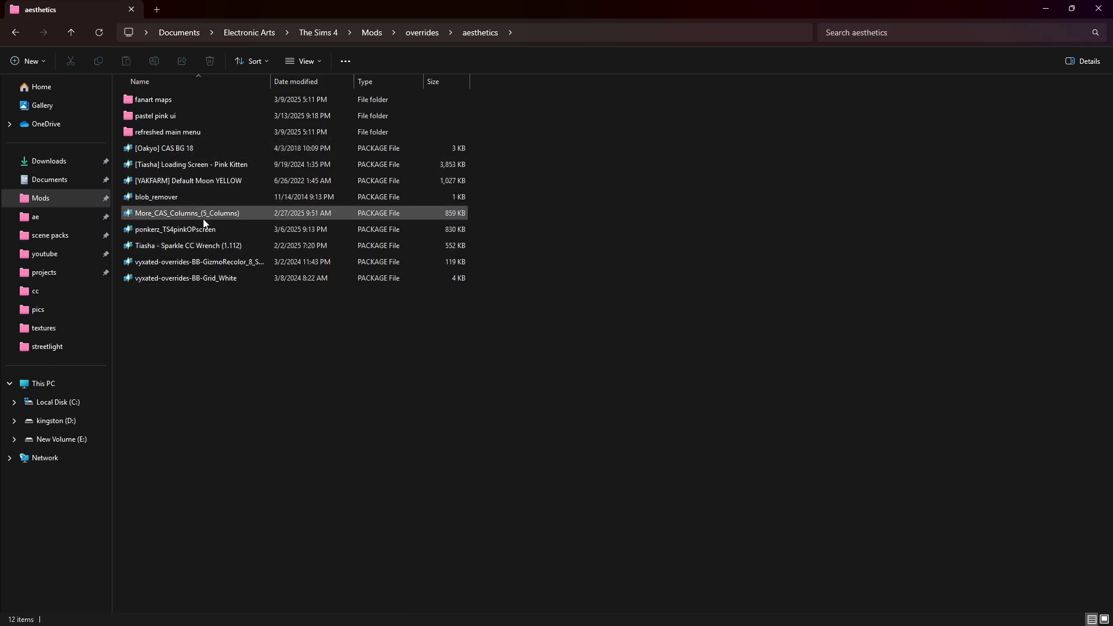
pyautogui.click(67, 38)
# - View the contents of the in game overrides subfolder and go back up to Mods
pyautogui.doubleClick(173, 134)
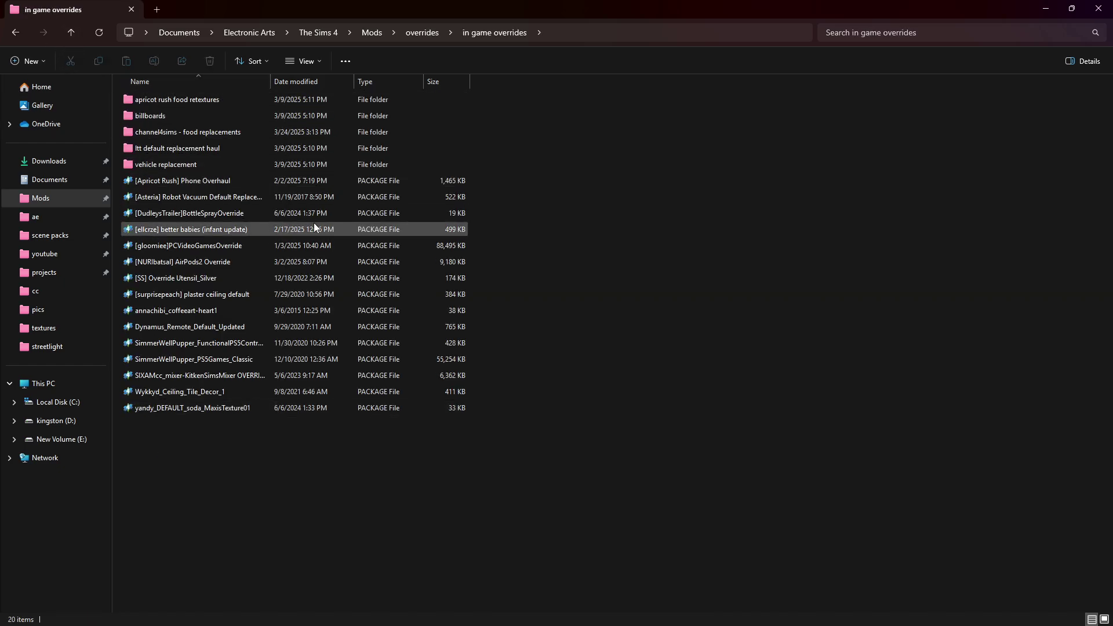
pyautogui.click(71, 33)
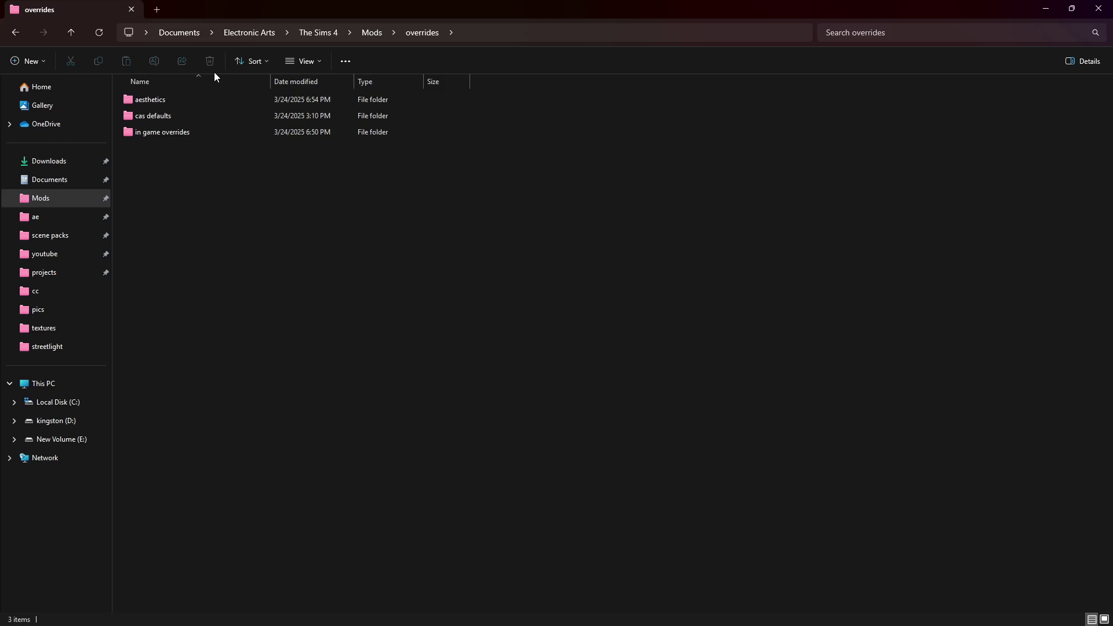
pyautogui.click(71, 33)
pyautogui.click(176, 567)
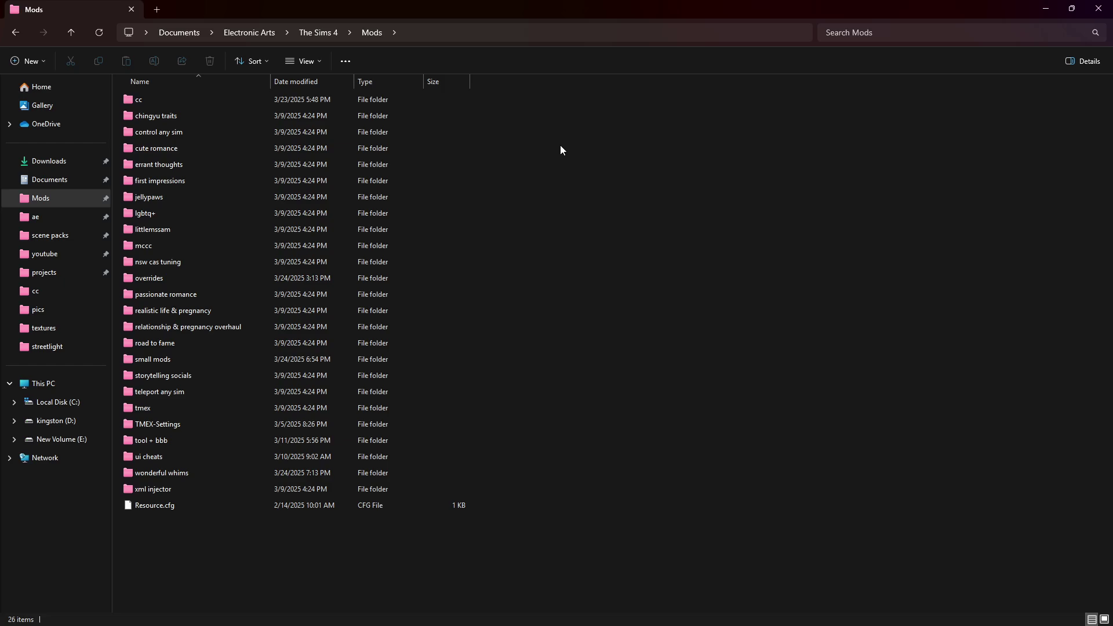
# - Minimize File Explorer, open Sims 4 Mod Manager from the desktop and look over its list of main folders
pyautogui.click(1046, 9)
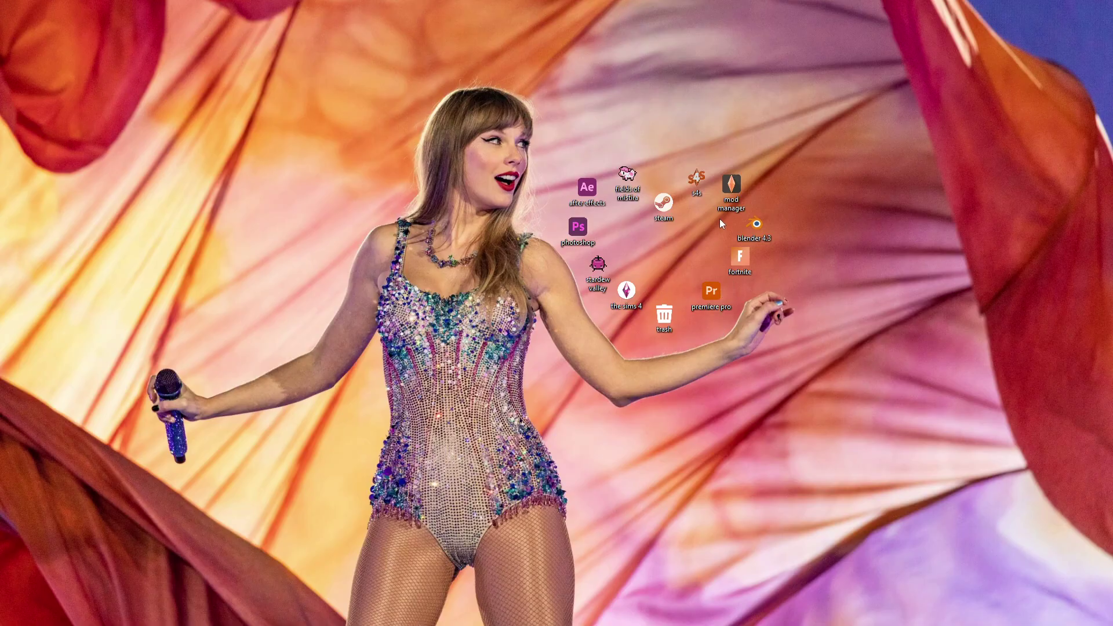
pyautogui.doubleClick(729, 189)
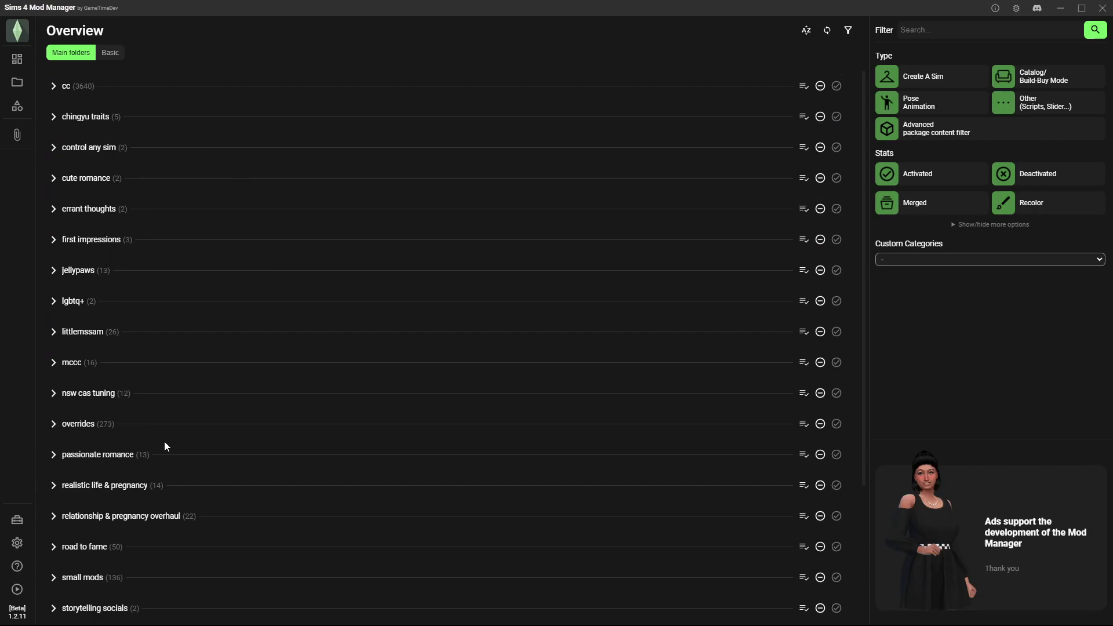
pyautogui.scroll(-3, 164, 440)
pyautogui.scroll(3, 164, 394)
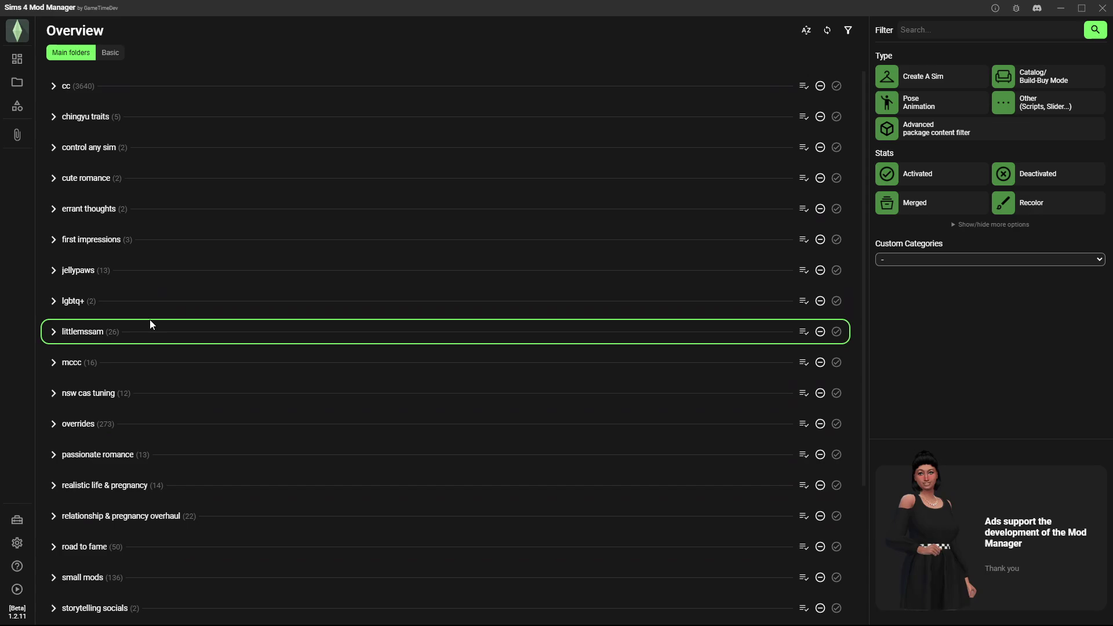
# - Expand and collapse the cc group in the main folders overview, leaving it expanded to show its item thumbnails
pyautogui.click(52, 85)
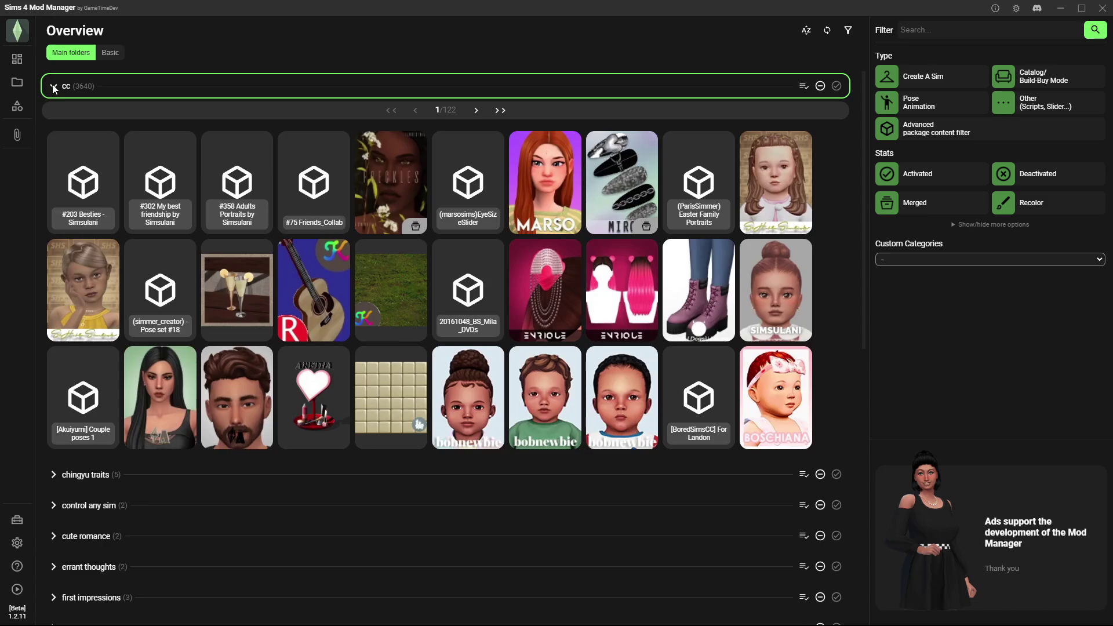
pyautogui.click(53, 87)
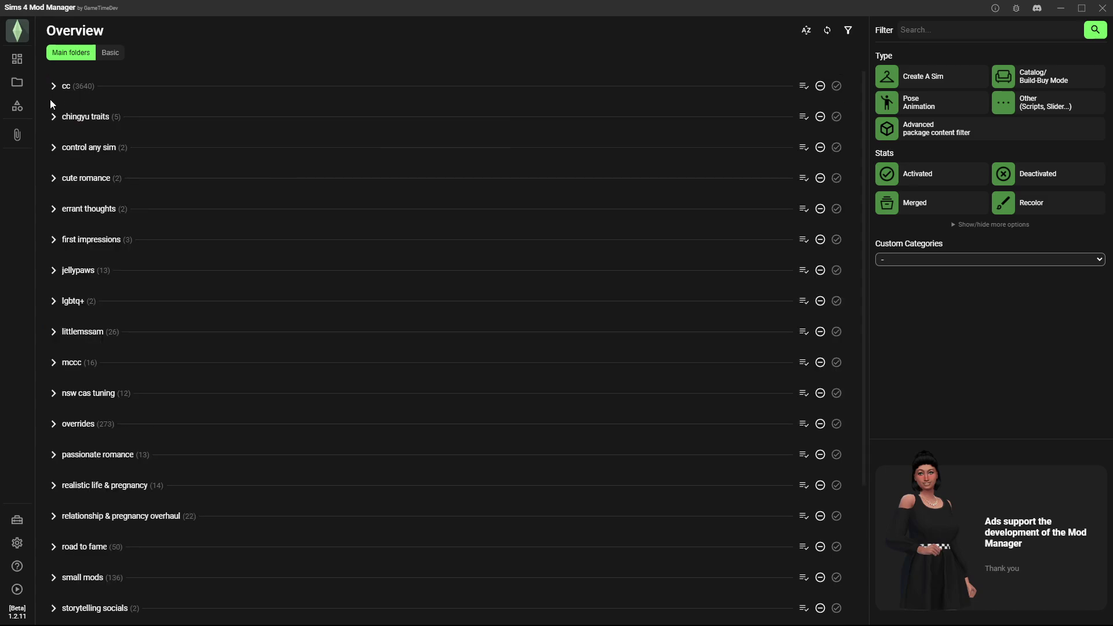
pyautogui.click(52, 93)
pyautogui.click(52, 92)
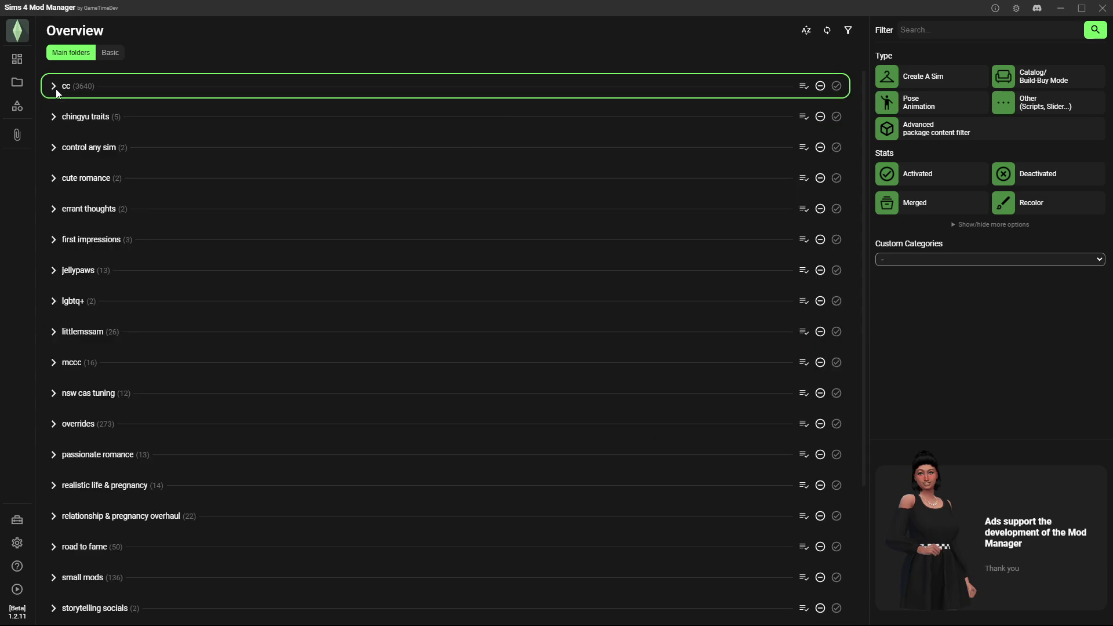
pyautogui.click(820, 117)
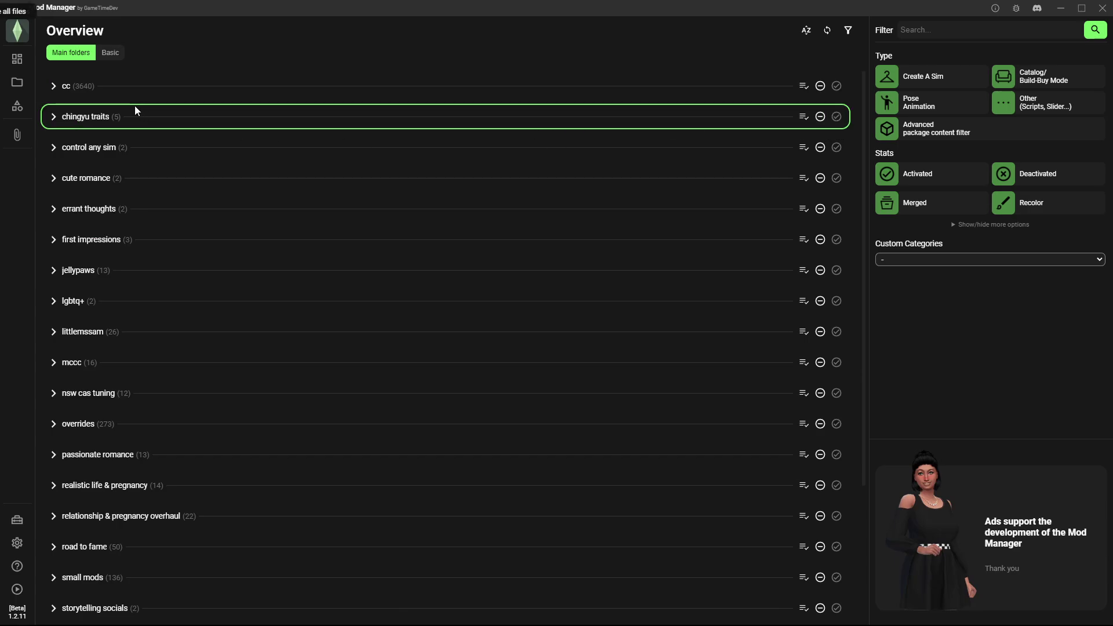
pyautogui.click(53, 91)
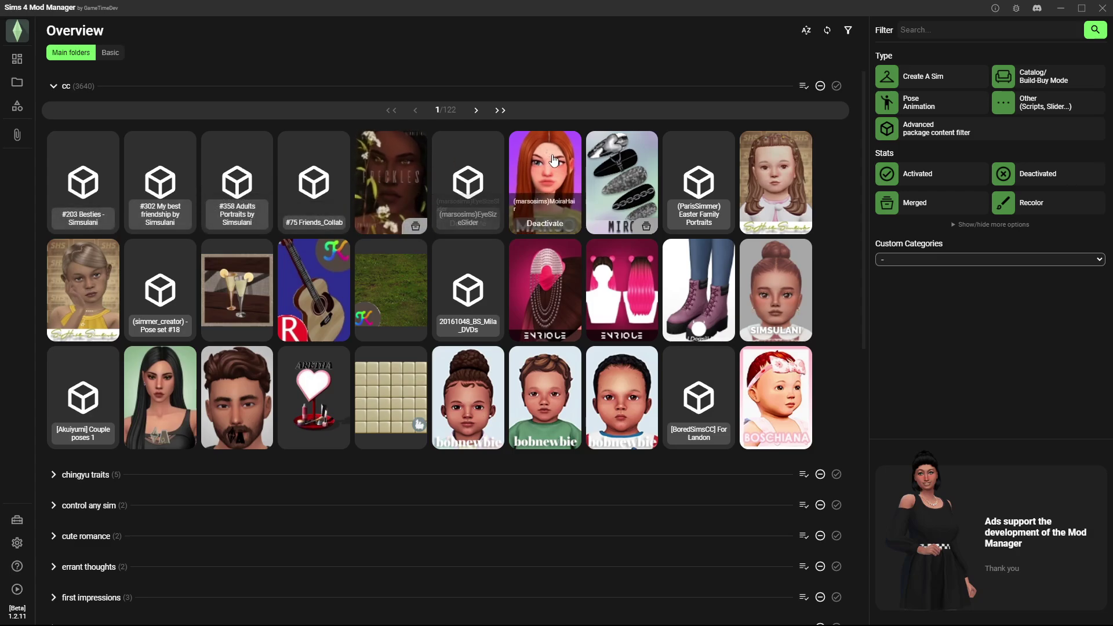
# - Browse the cc group's thumbnails through page 3, return to page 1 and look over the item names there
pyautogui.click(475, 111)
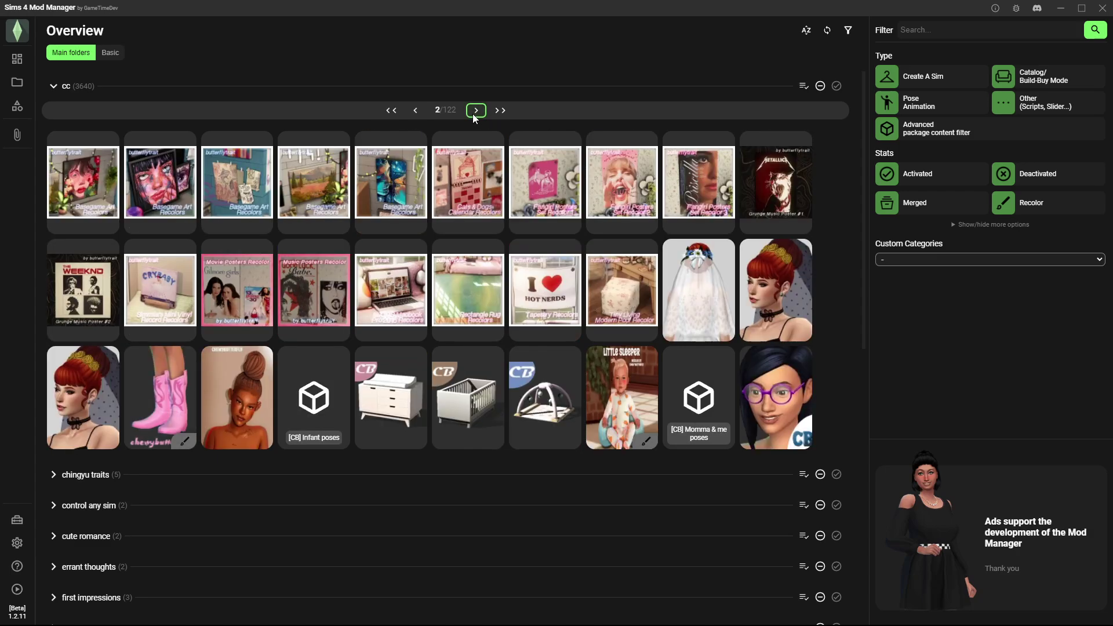
pyautogui.click(476, 111)
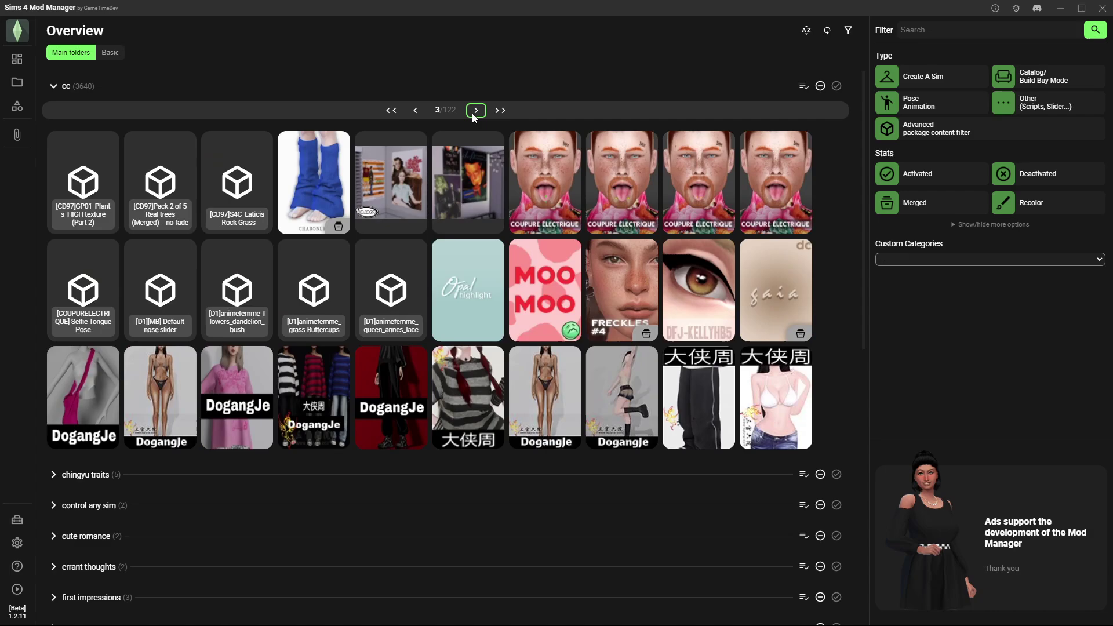
pyautogui.moveTo(373, 194)
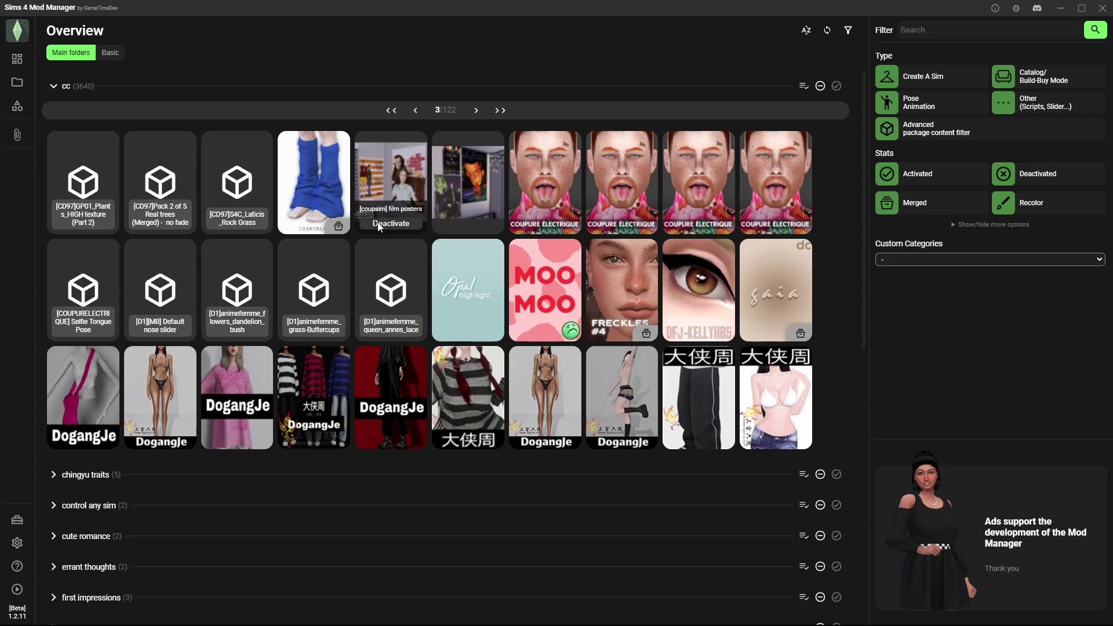
pyautogui.doubleClick(422, 110)
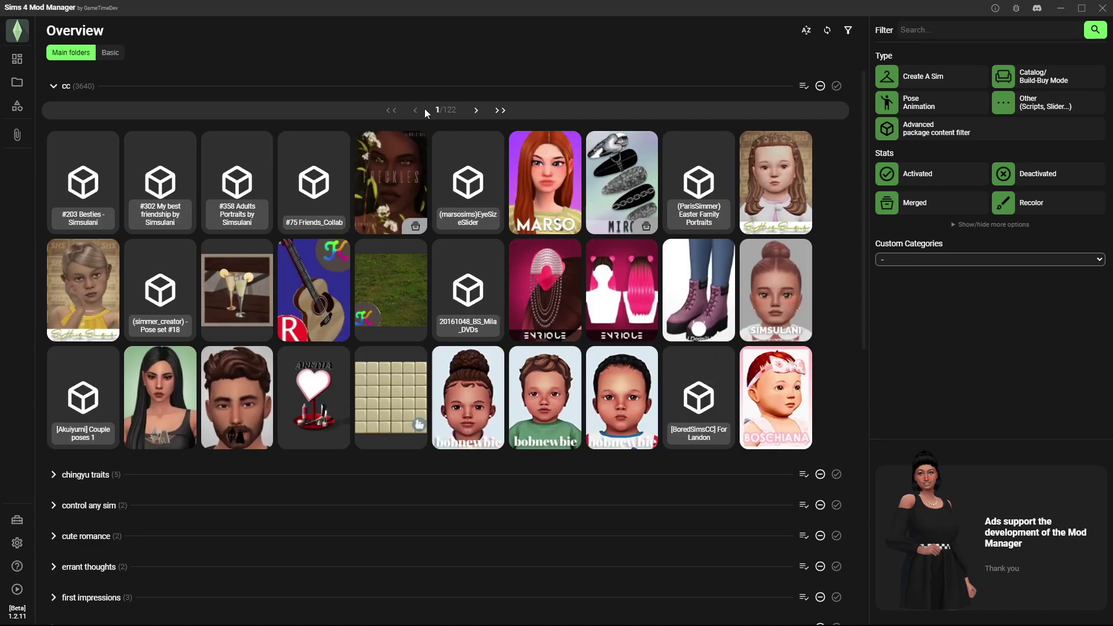
pyautogui.moveTo(408, 162)
pyautogui.moveTo(298, 307)
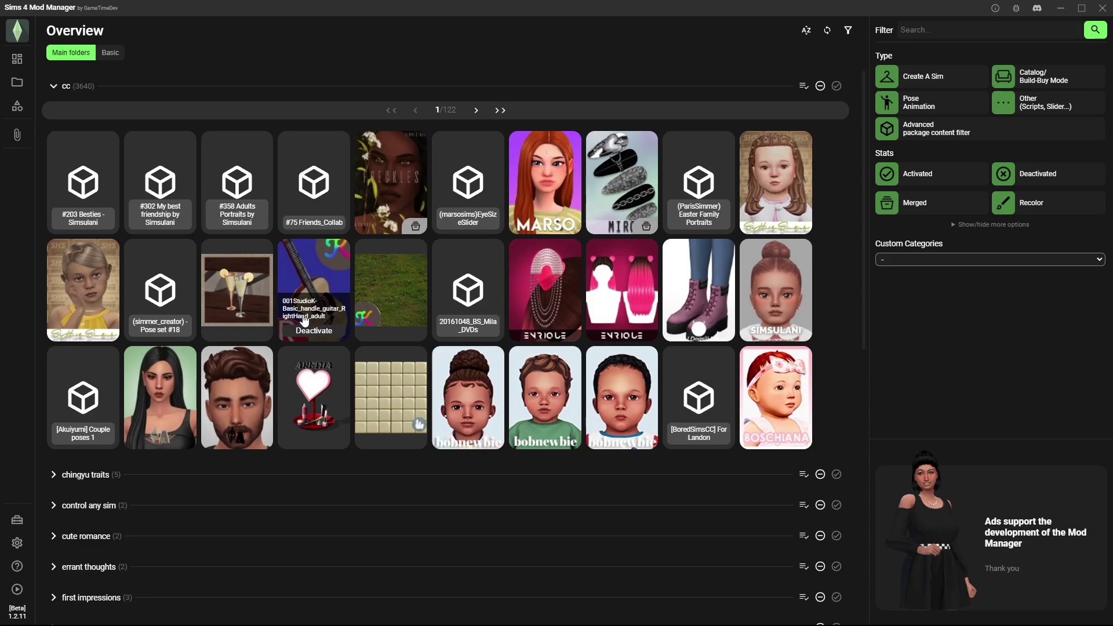
pyautogui.moveTo(455, 184)
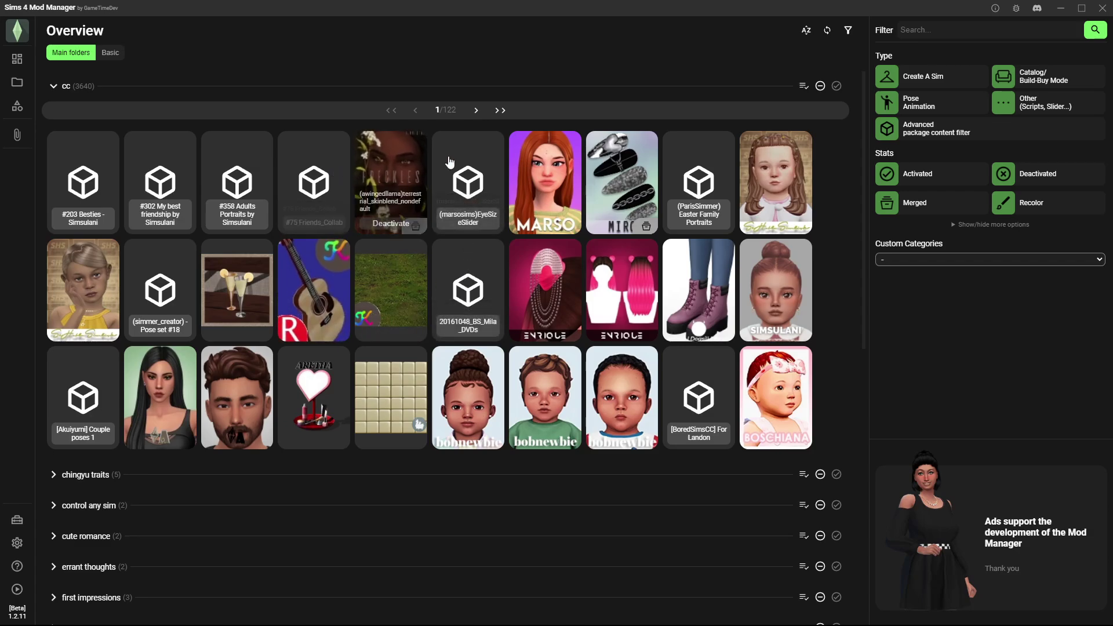
pyautogui.moveTo(330, 194)
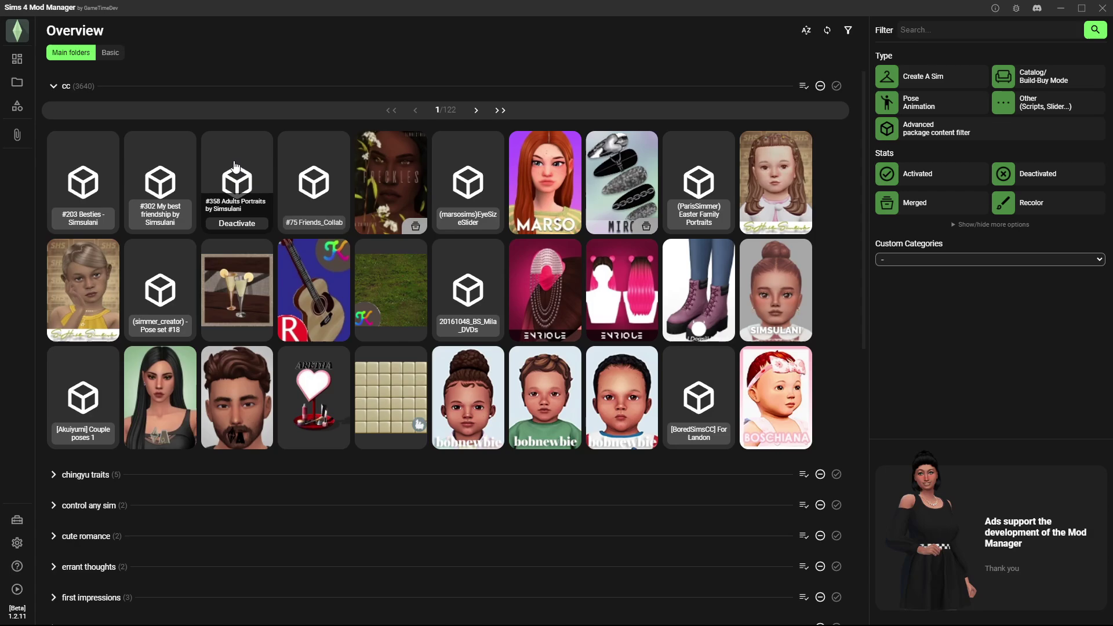
# - Open the Help/About page and view the written guide inside the mod manager
pyautogui.moveTo(32, 539)
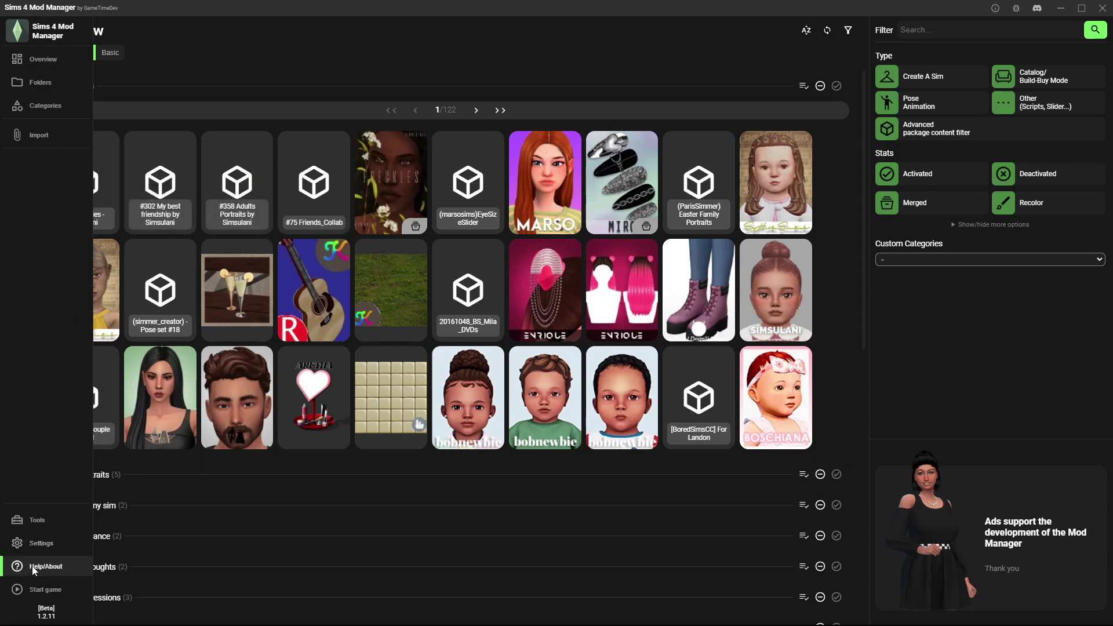
pyautogui.click(32, 566)
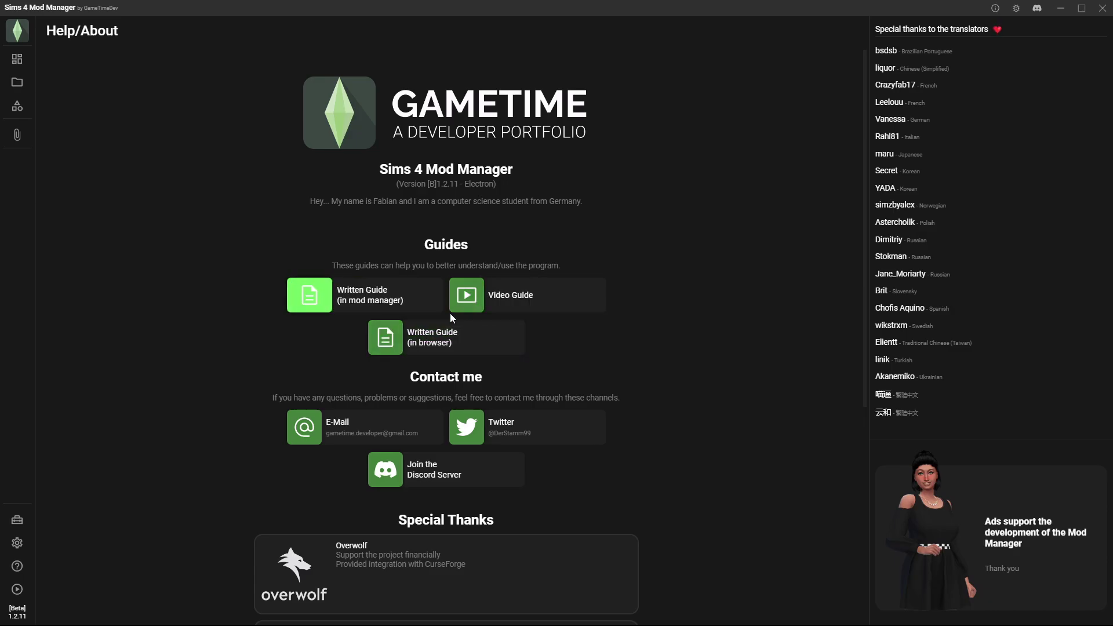
pyautogui.click(417, 305)
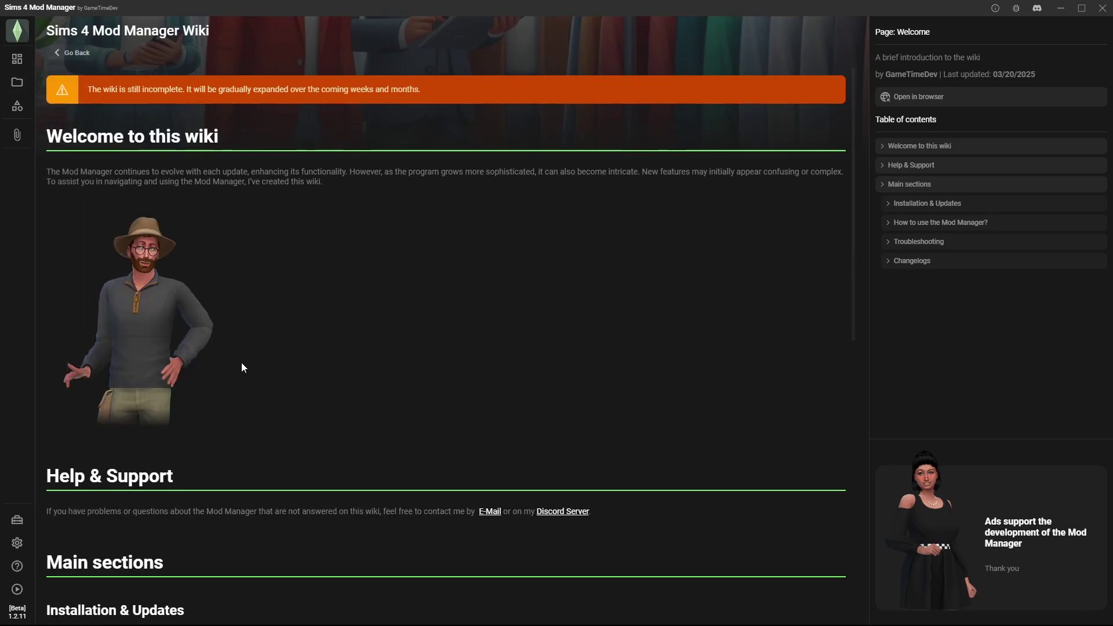
# - View the Folders list, return to the Overview of main folders, and expand and collapse the cc group
pyautogui.moveTo(20, 92)
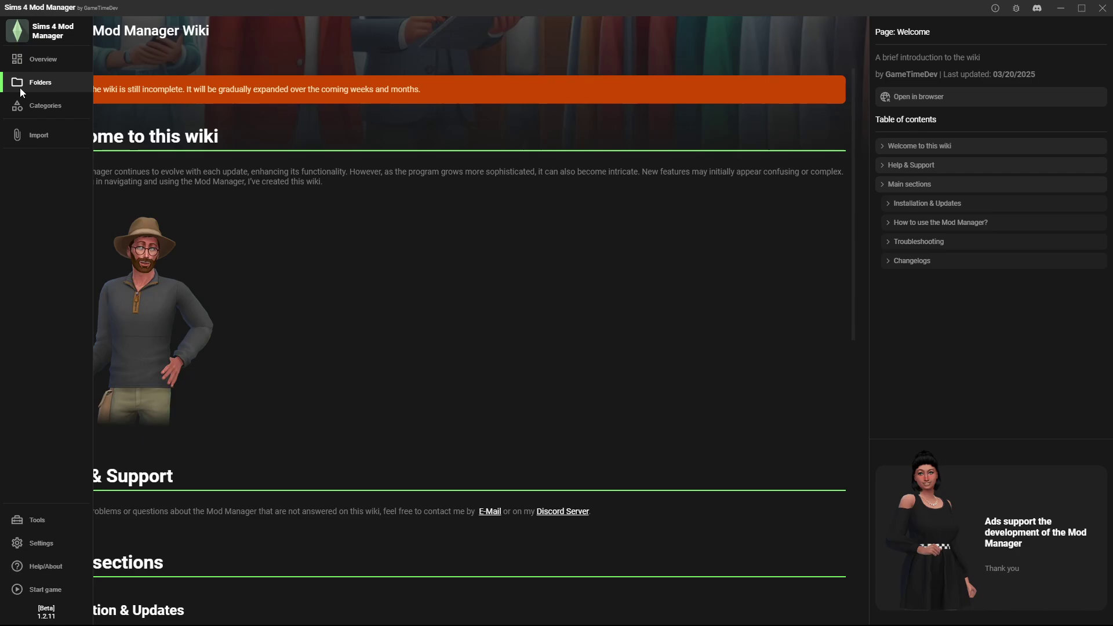
pyautogui.click(21, 90)
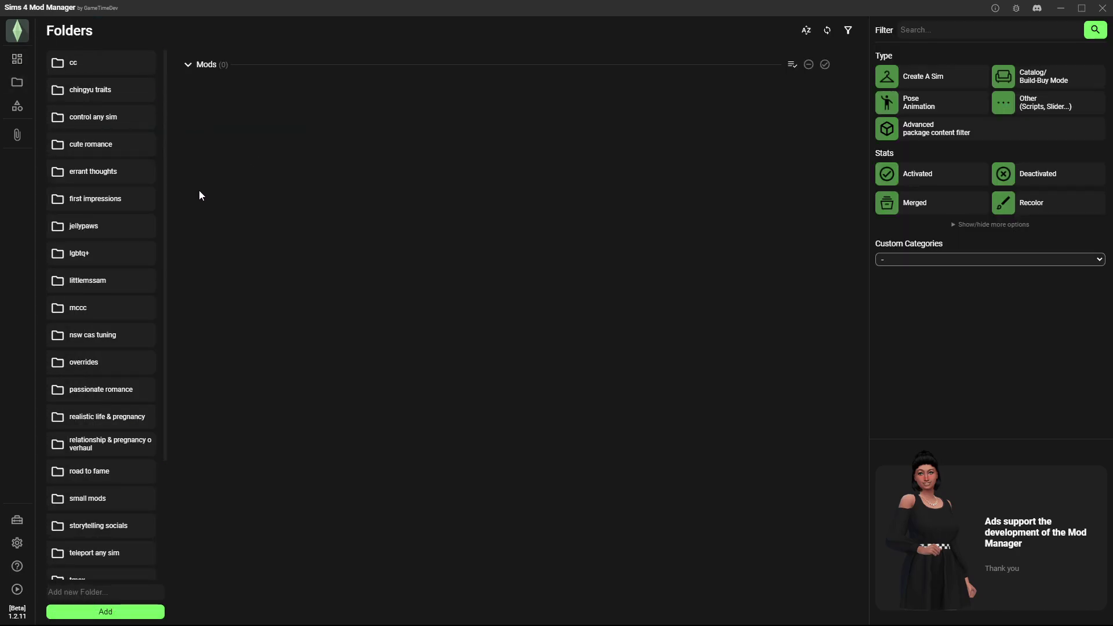
pyautogui.click(40, 59)
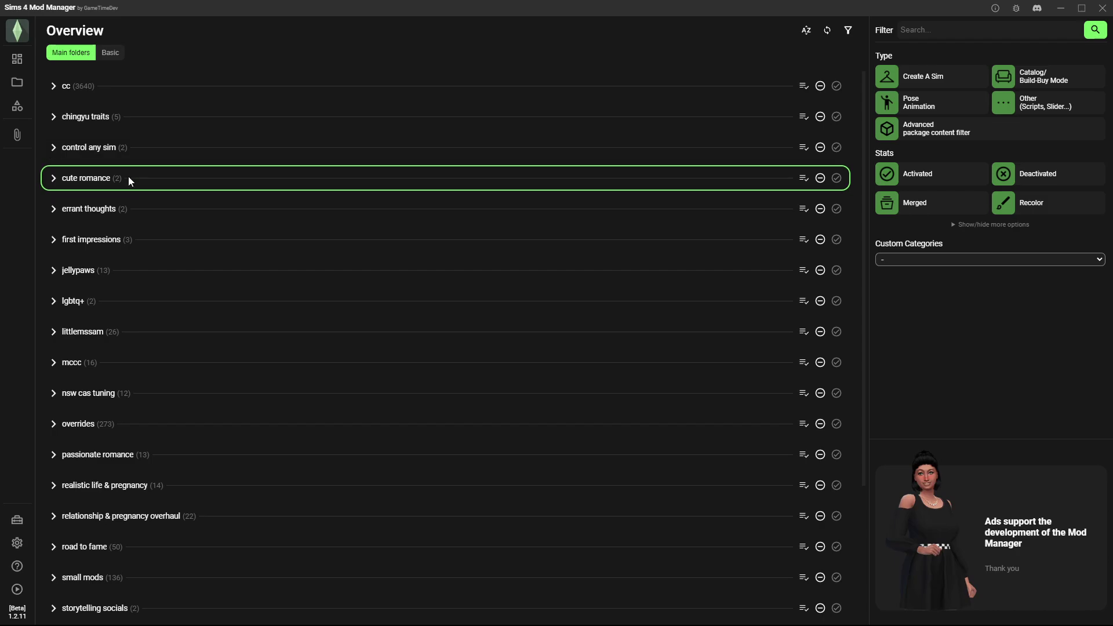
pyautogui.click(52, 87)
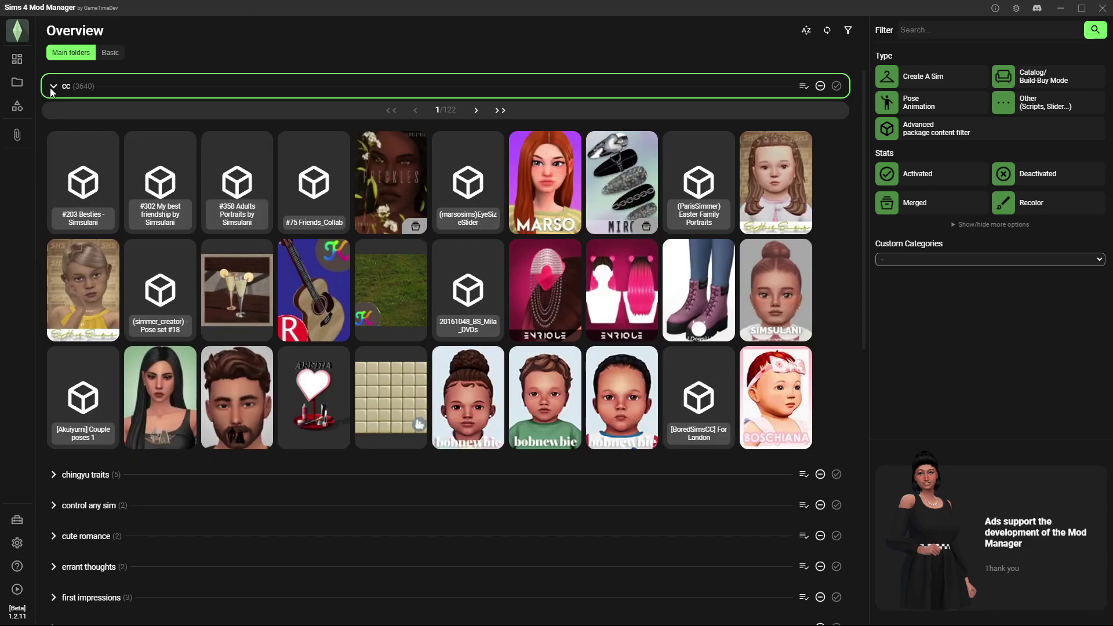
pyautogui.click(51, 90)
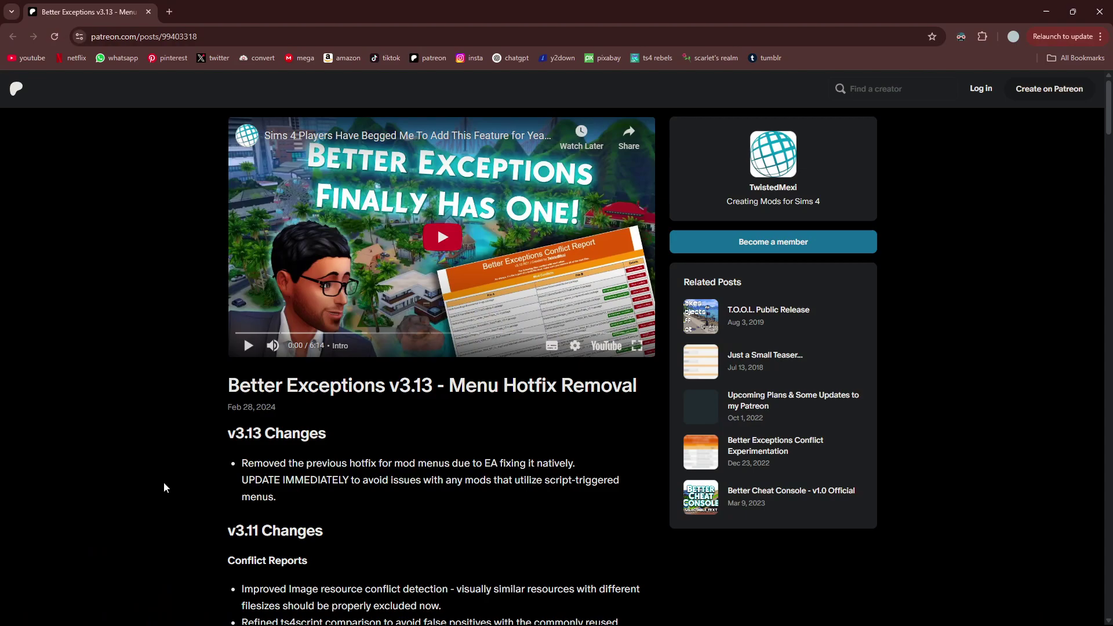
# - In the browser, read the v3.13 and v3.11 changes in the Better Exceptions post and return to its beginning
pyautogui.scroll(-2, 164, 485)
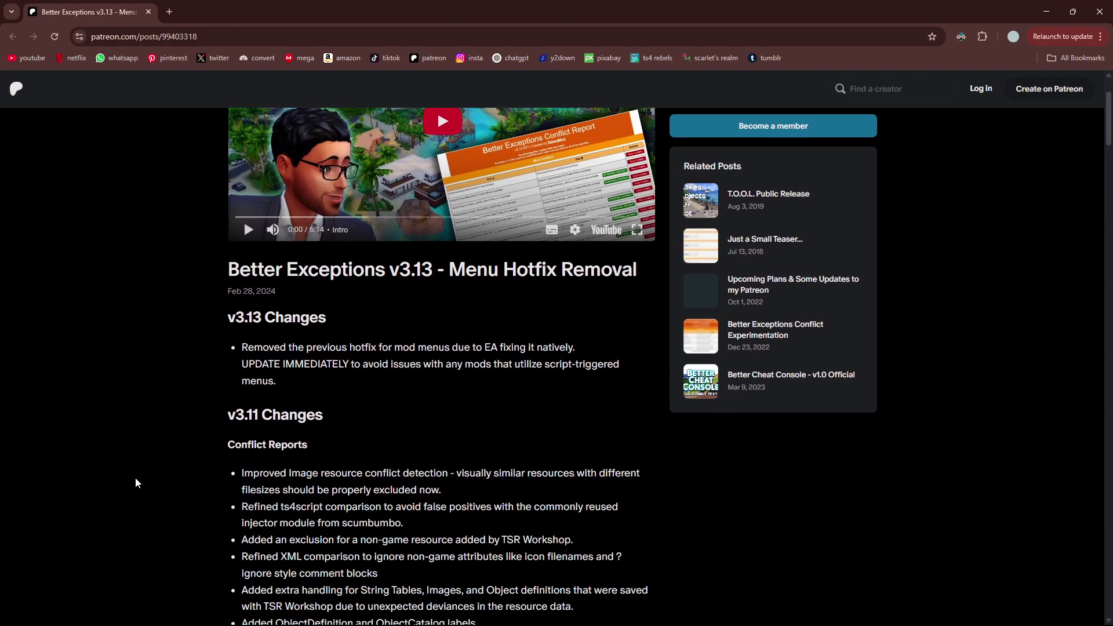
pyautogui.scroll(-4, 131, 476)
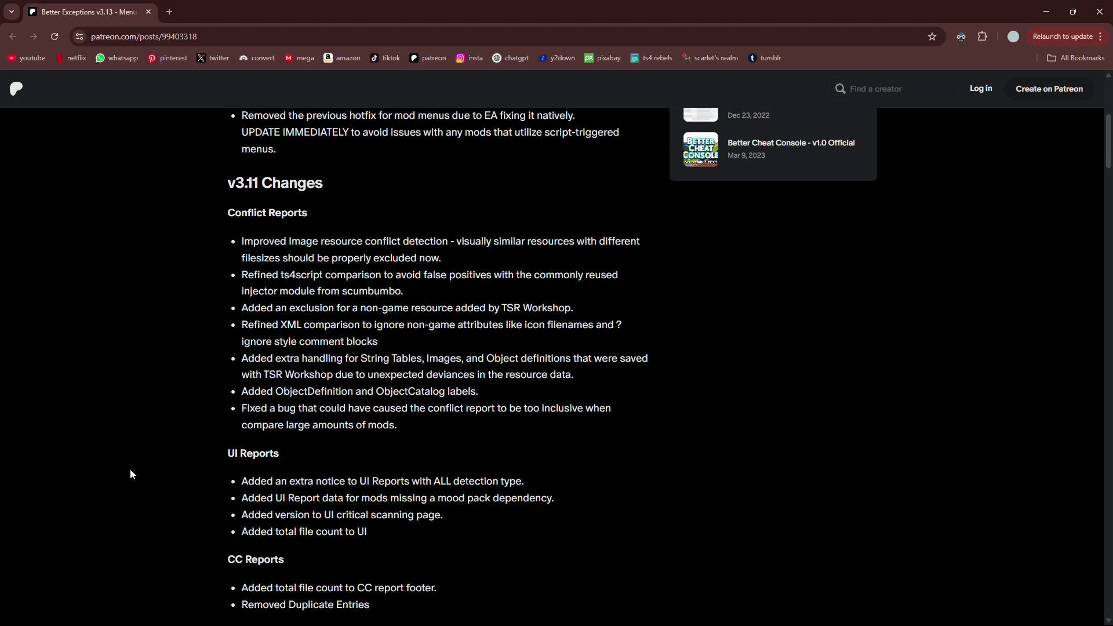
pyautogui.scroll(-2, 123, 416)
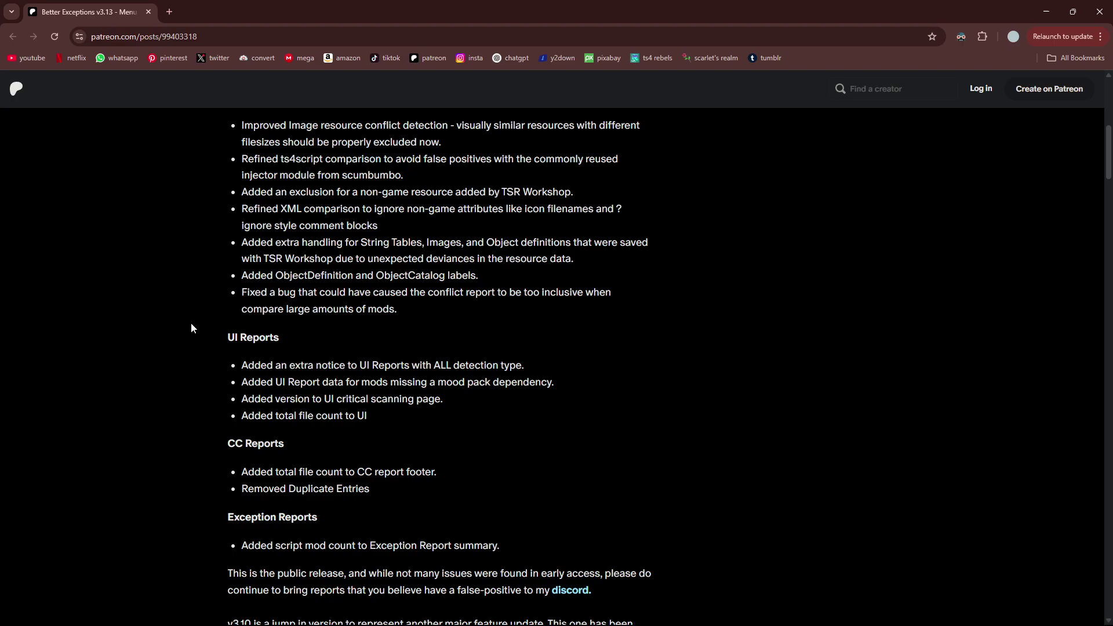
pyautogui.scroll(7, 193, 328)
pyautogui.scroll(3, 195, 330)
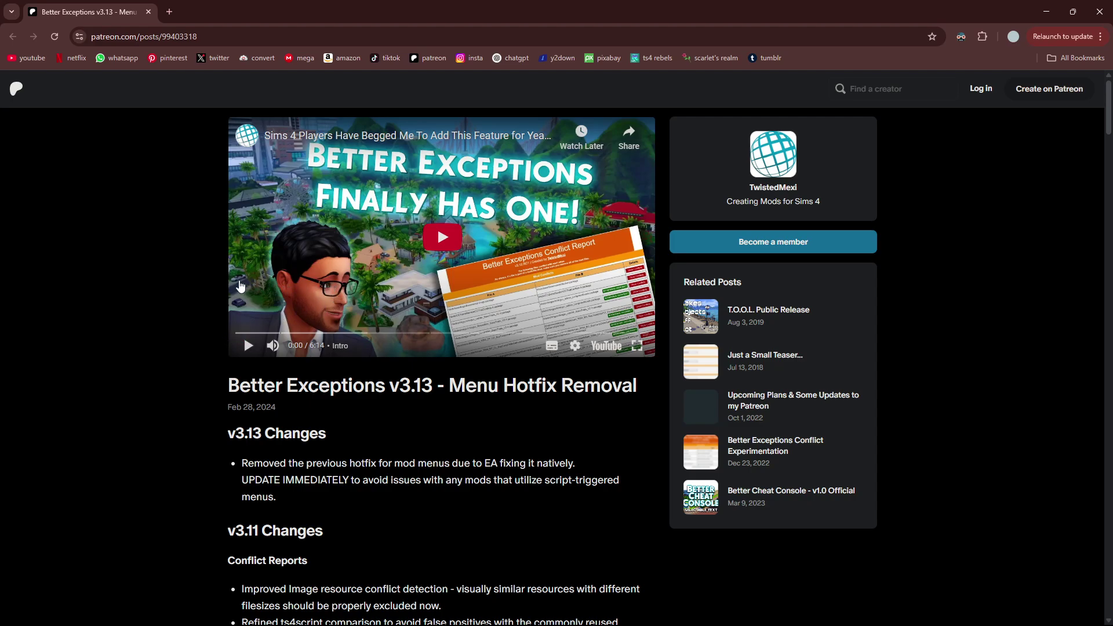
# - Read the How to Use instructions for the Outfit CC Tracker and the mod description that follows in the post
pyautogui.scroll(-20, 109, 400)
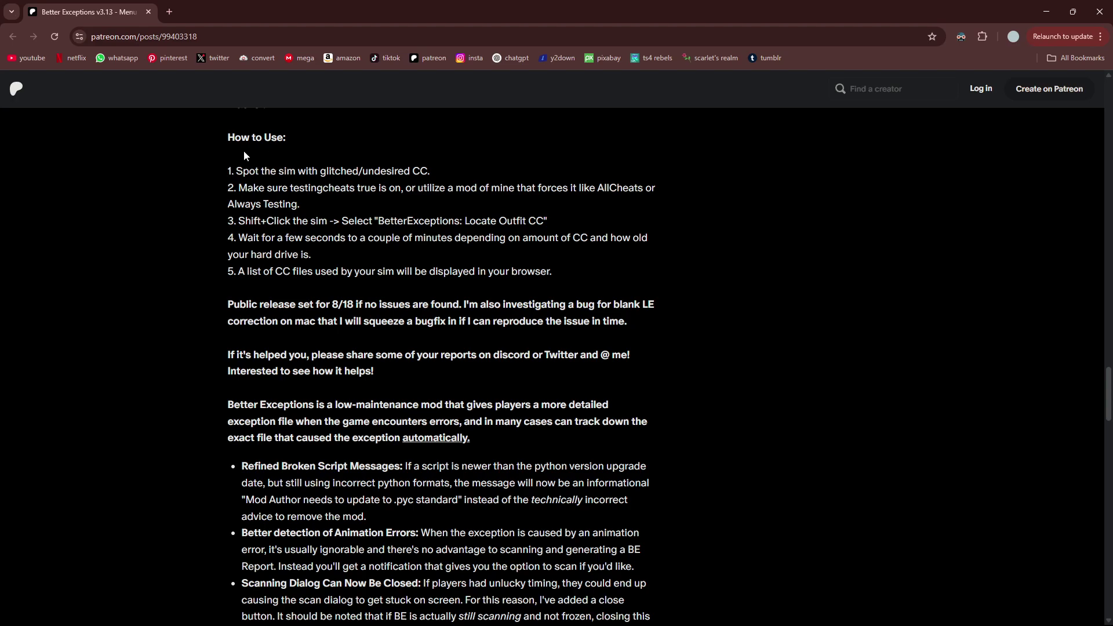
pyautogui.scroll(-1, 205, 174)
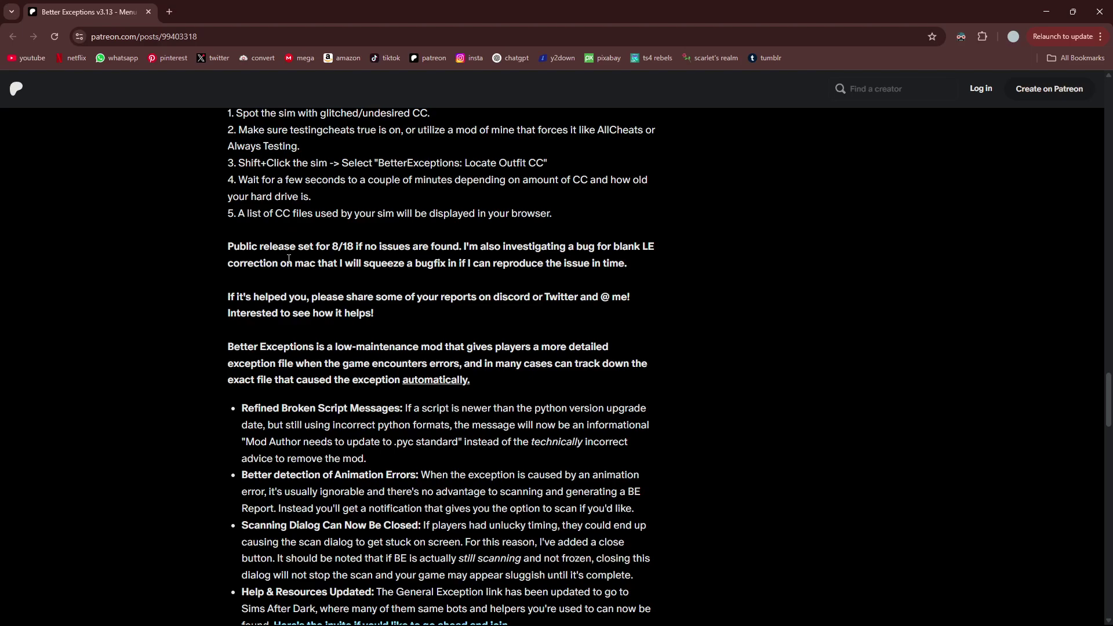
pyautogui.scroll(5, 289, 260)
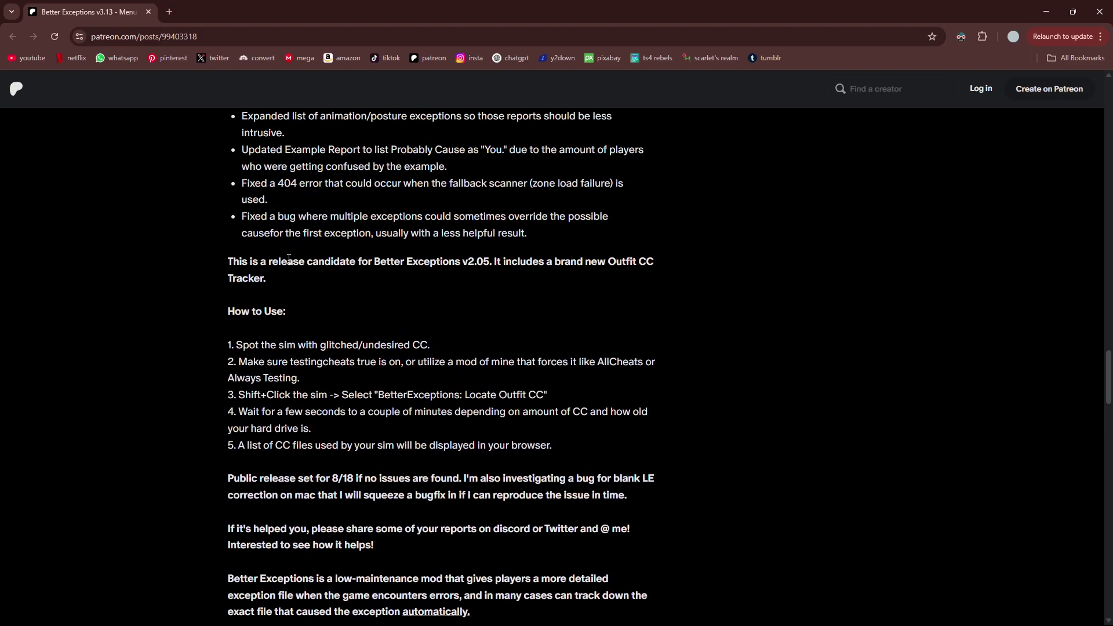
pyautogui.scroll(-6, 289, 259)
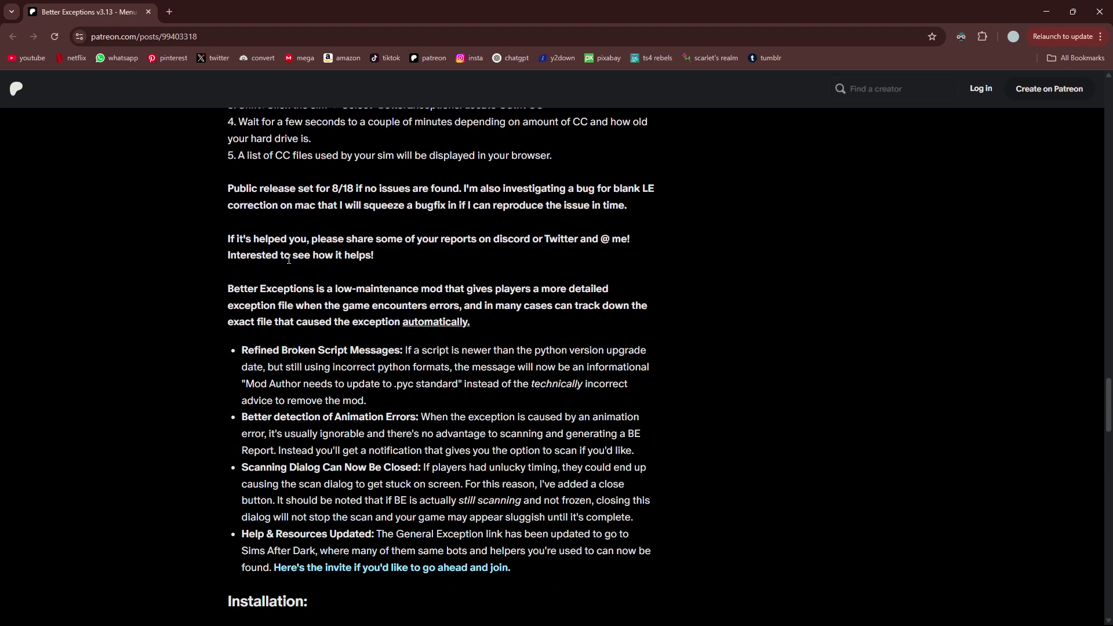
pyautogui.scroll(-1, 341, 201)
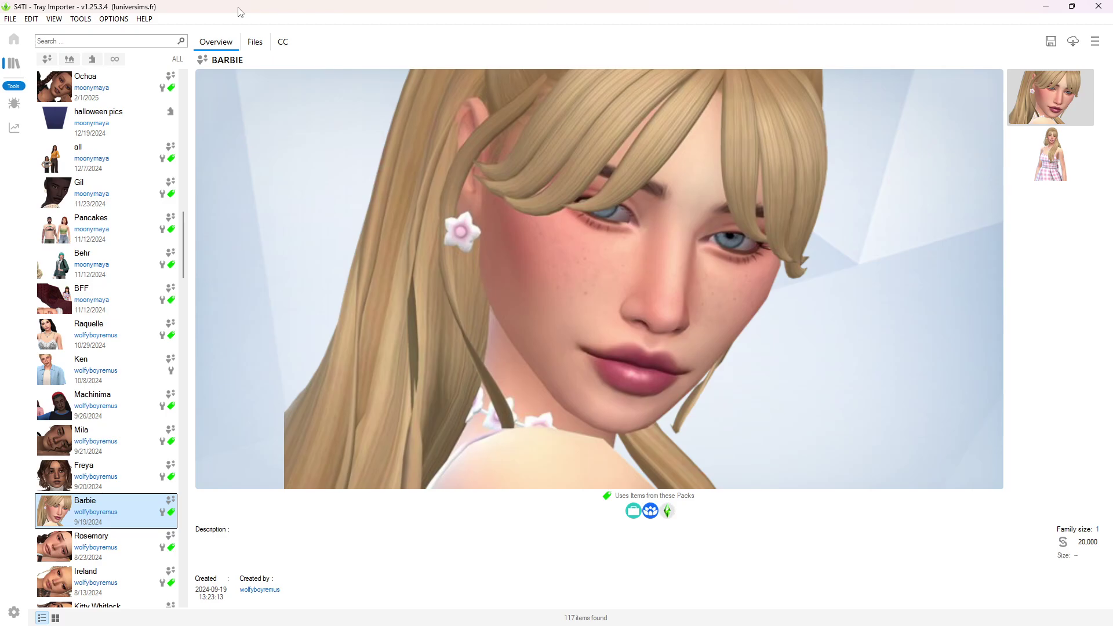
# - In S4TI Tray Importer, list the Barbie household's CC and inspect the northern siberia winds skin detail and daylifesims hair merge 2 entries
pyautogui.click(282, 42)
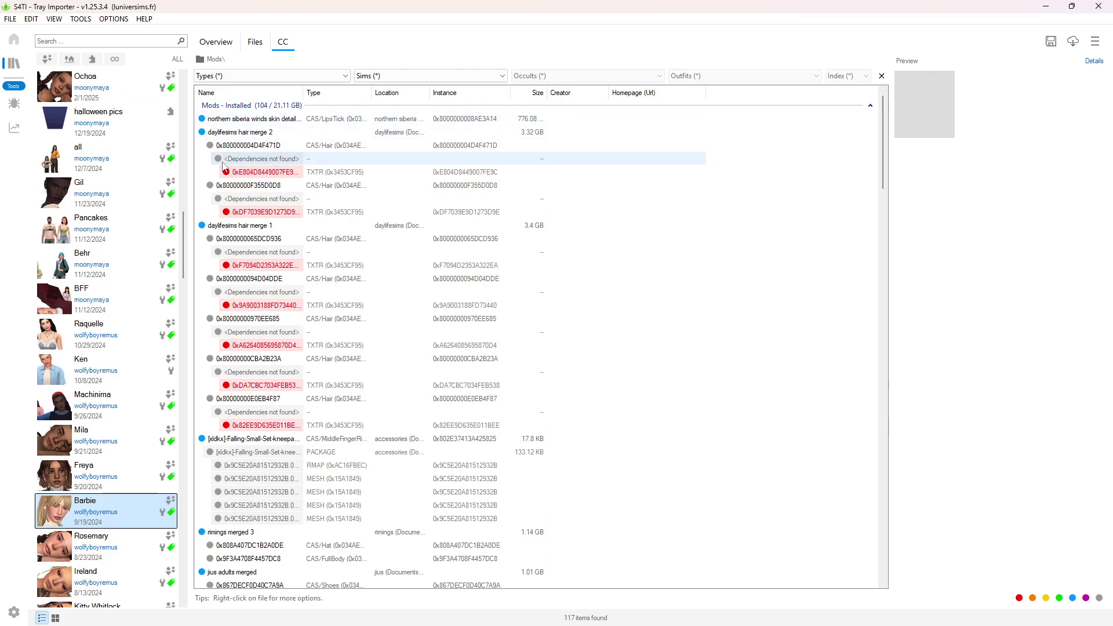
pyautogui.click(264, 119)
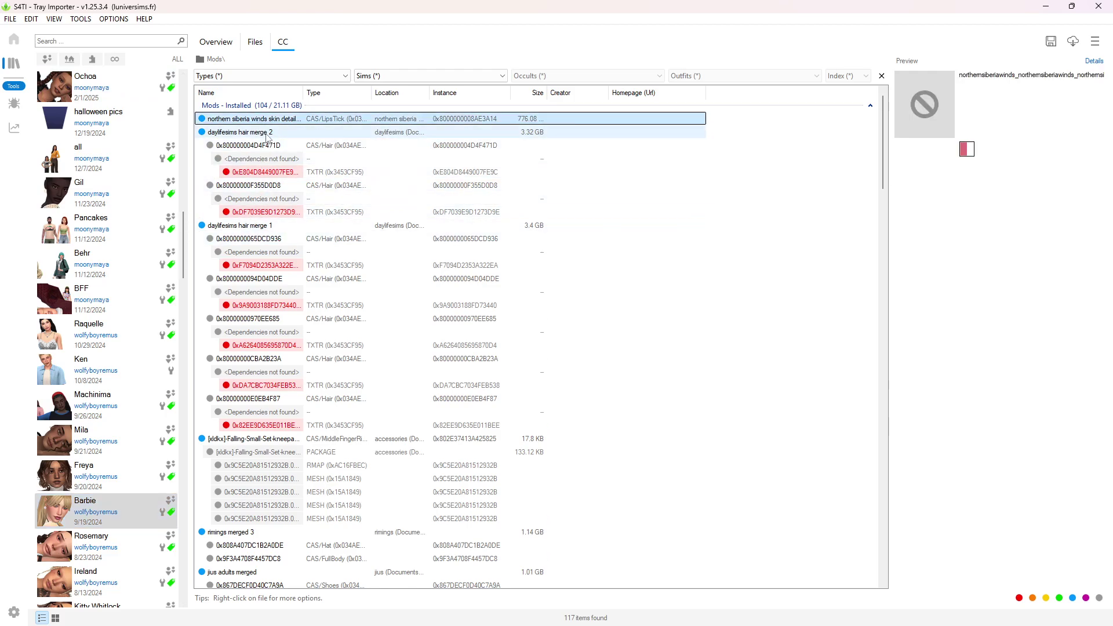
pyautogui.click(268, 133)
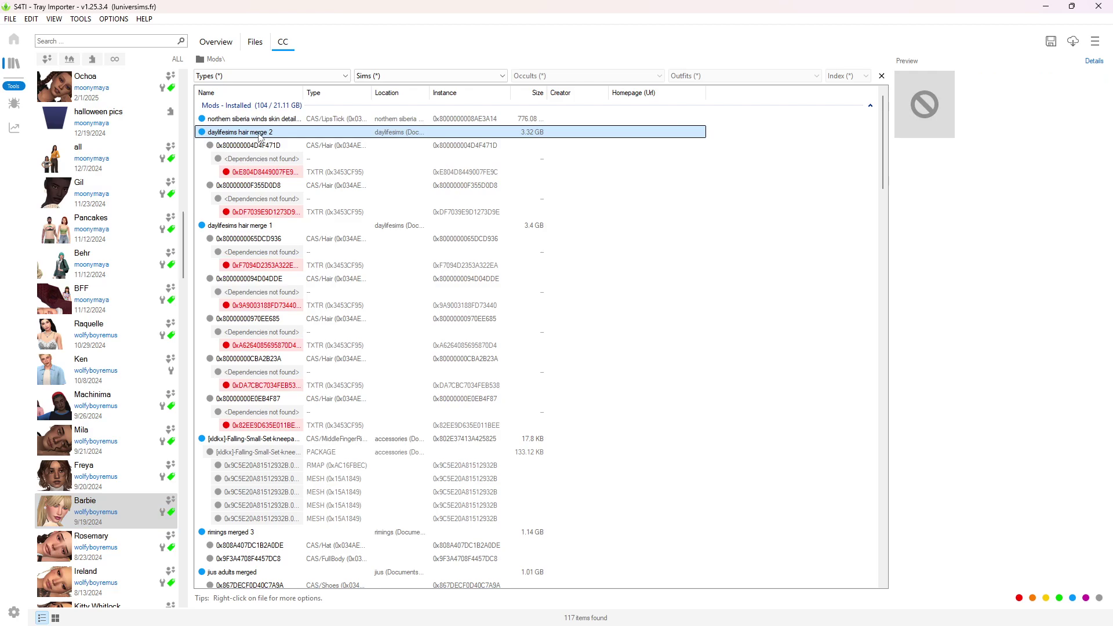
# - Show the containing folder of the daylifesims hair merge 2 package
pyautogui.rightClick(259, 135)
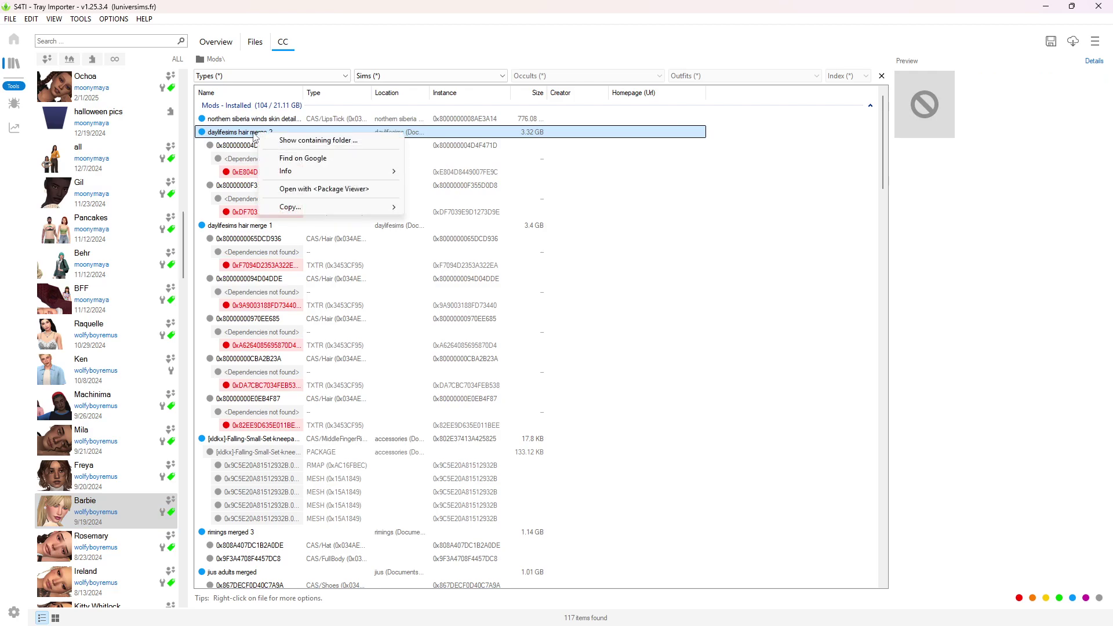
pyautogui.click(239, 135)
pyautogui.rightClick(239, 136)
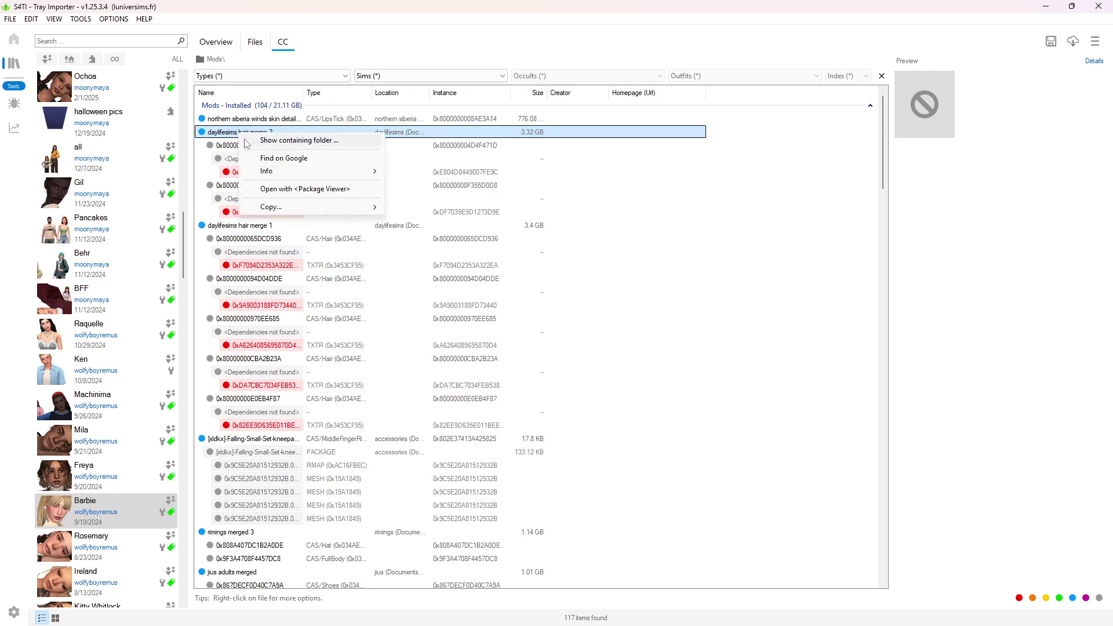
pyautogui.click(255, 143)
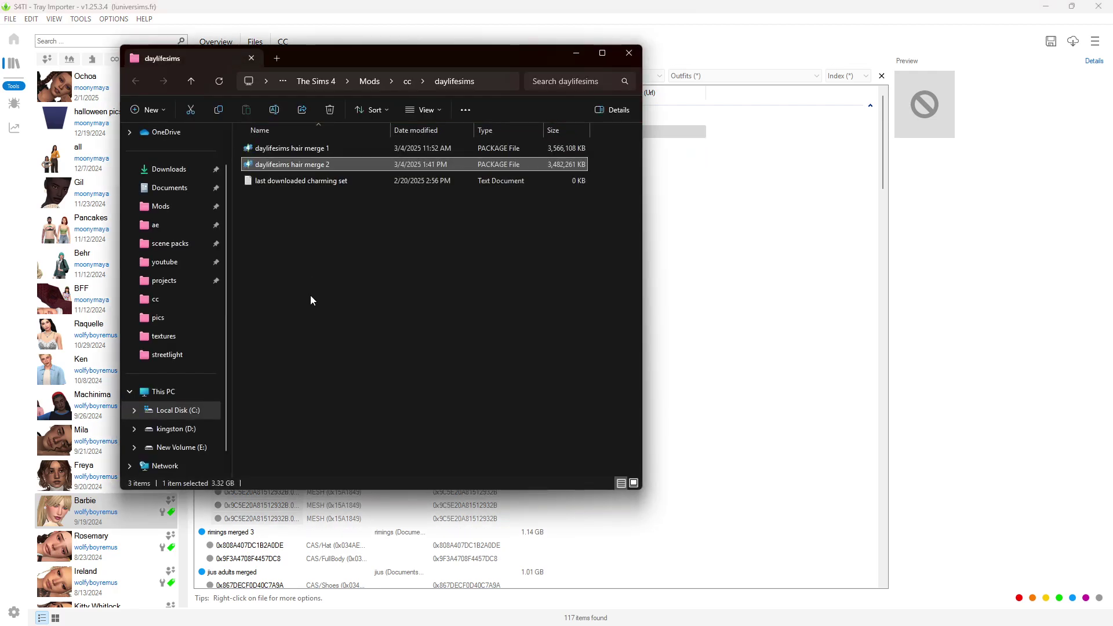
# - Return to the Mods folder in File Explorer and check the cc folder's summary details
pyautogui.click(612, 54)
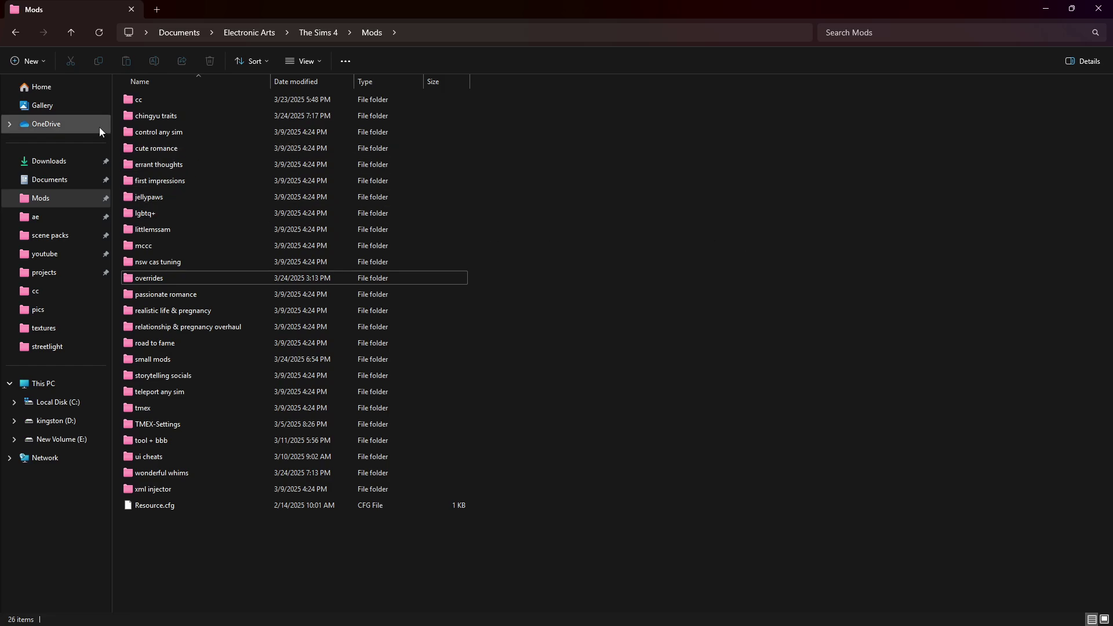
pyautogui.moveTo(144, 98)
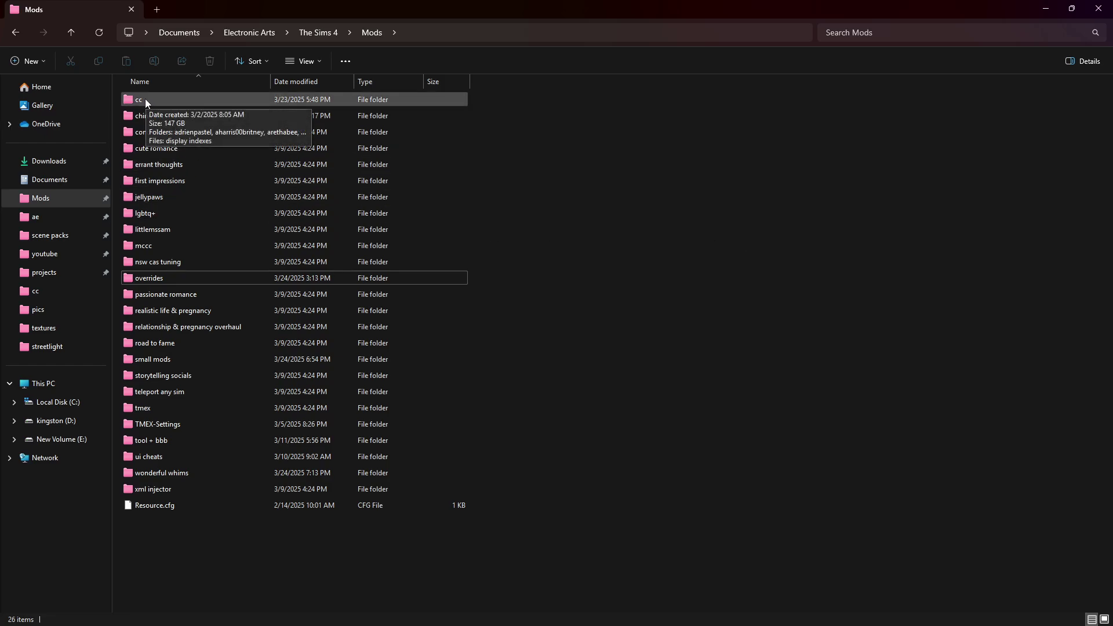